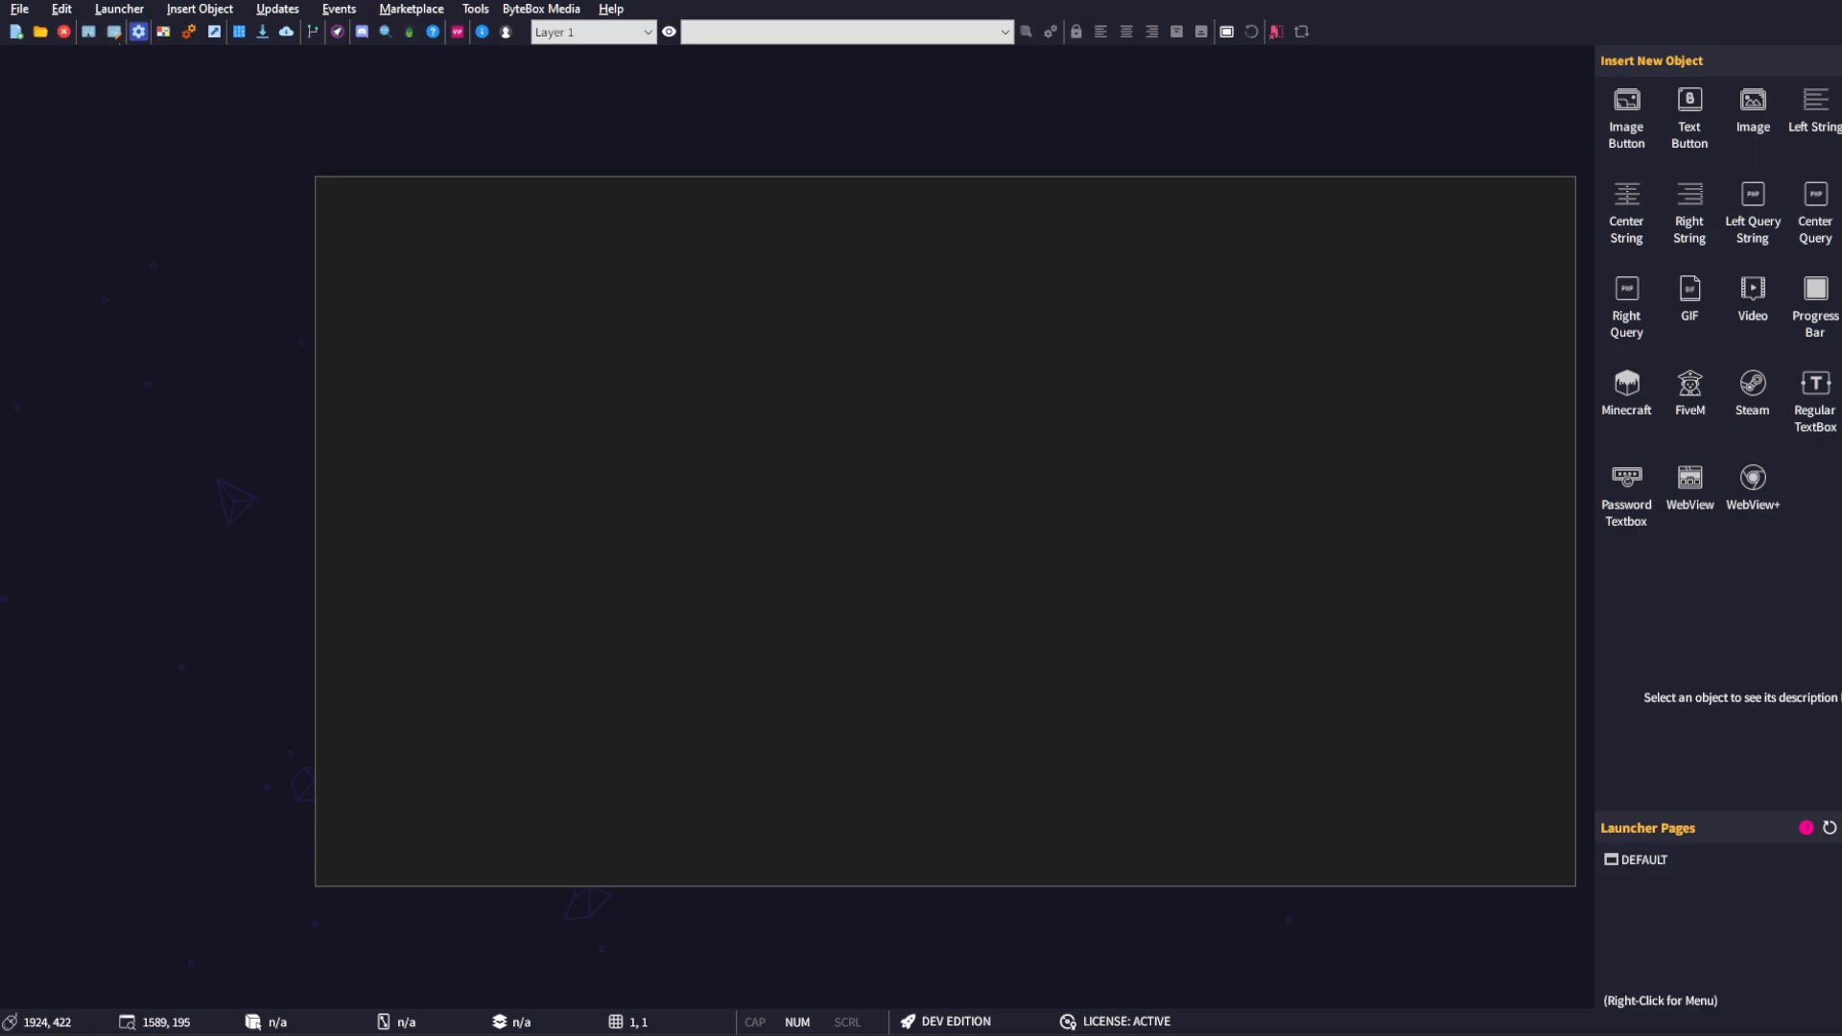
- Insert a new video object into the empty launcher canvas and select it
click(1752, 298)
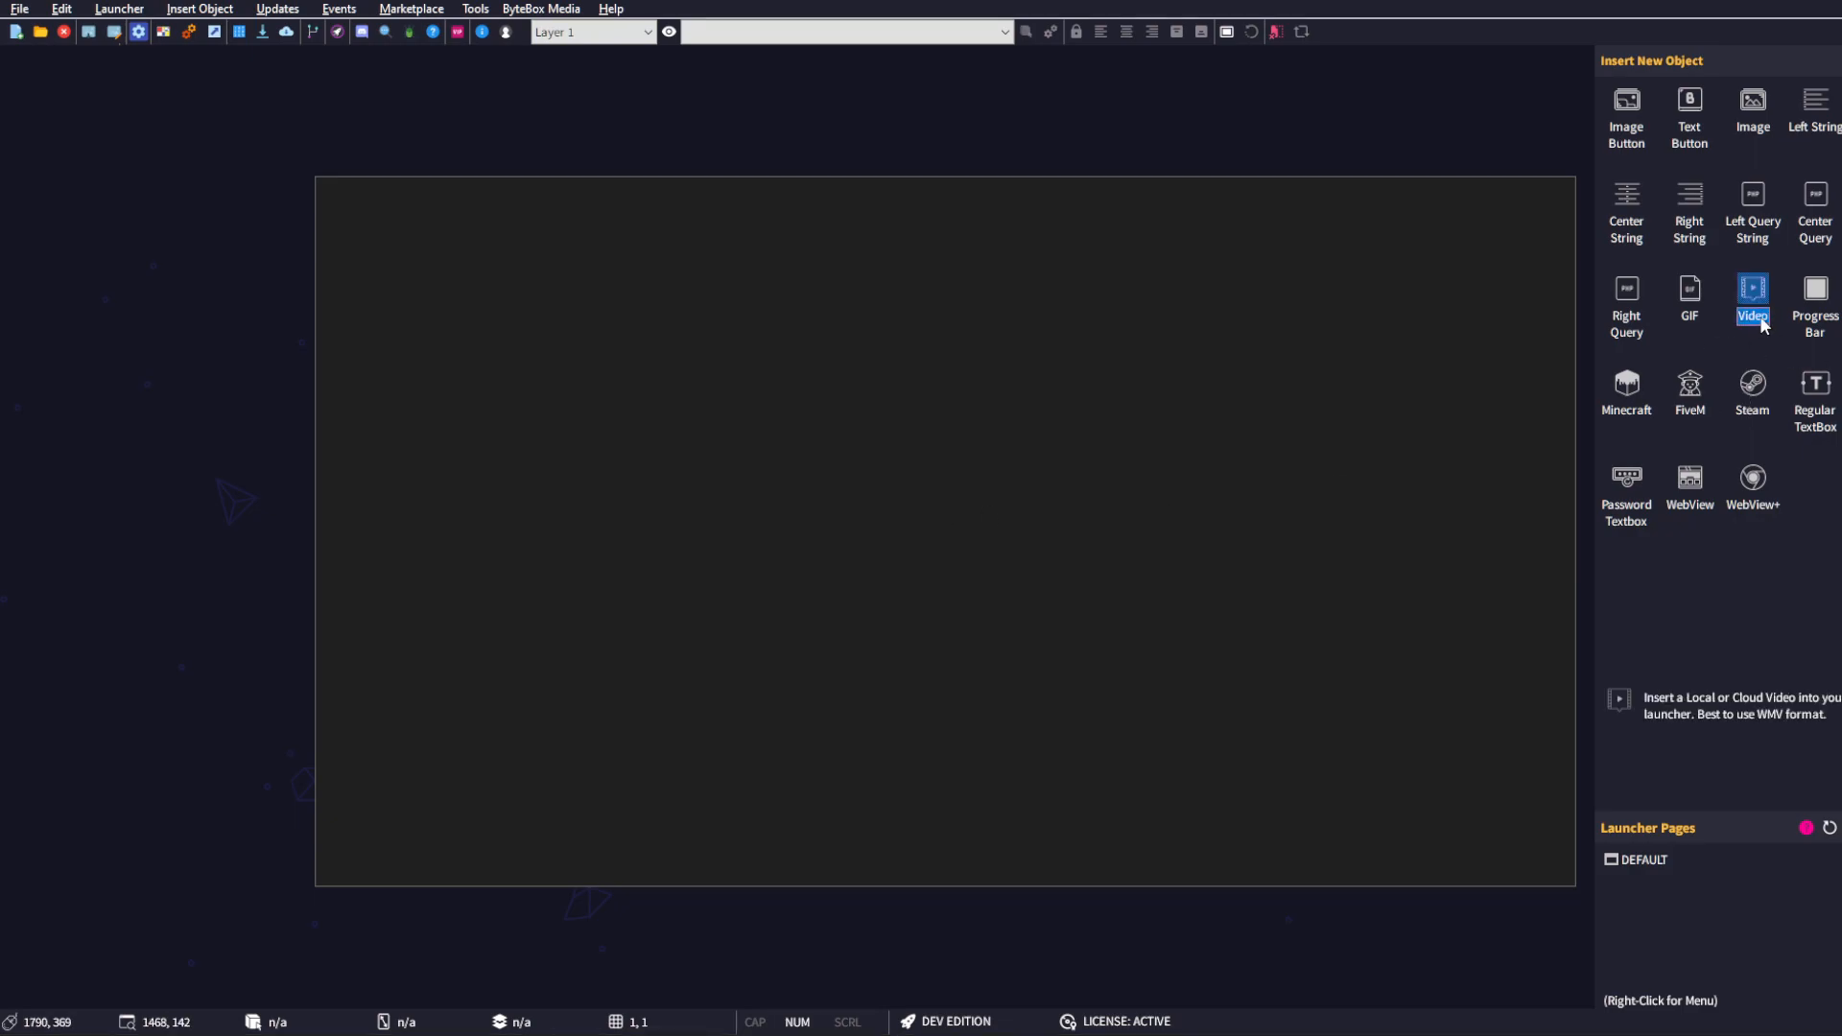
click(595, 356)
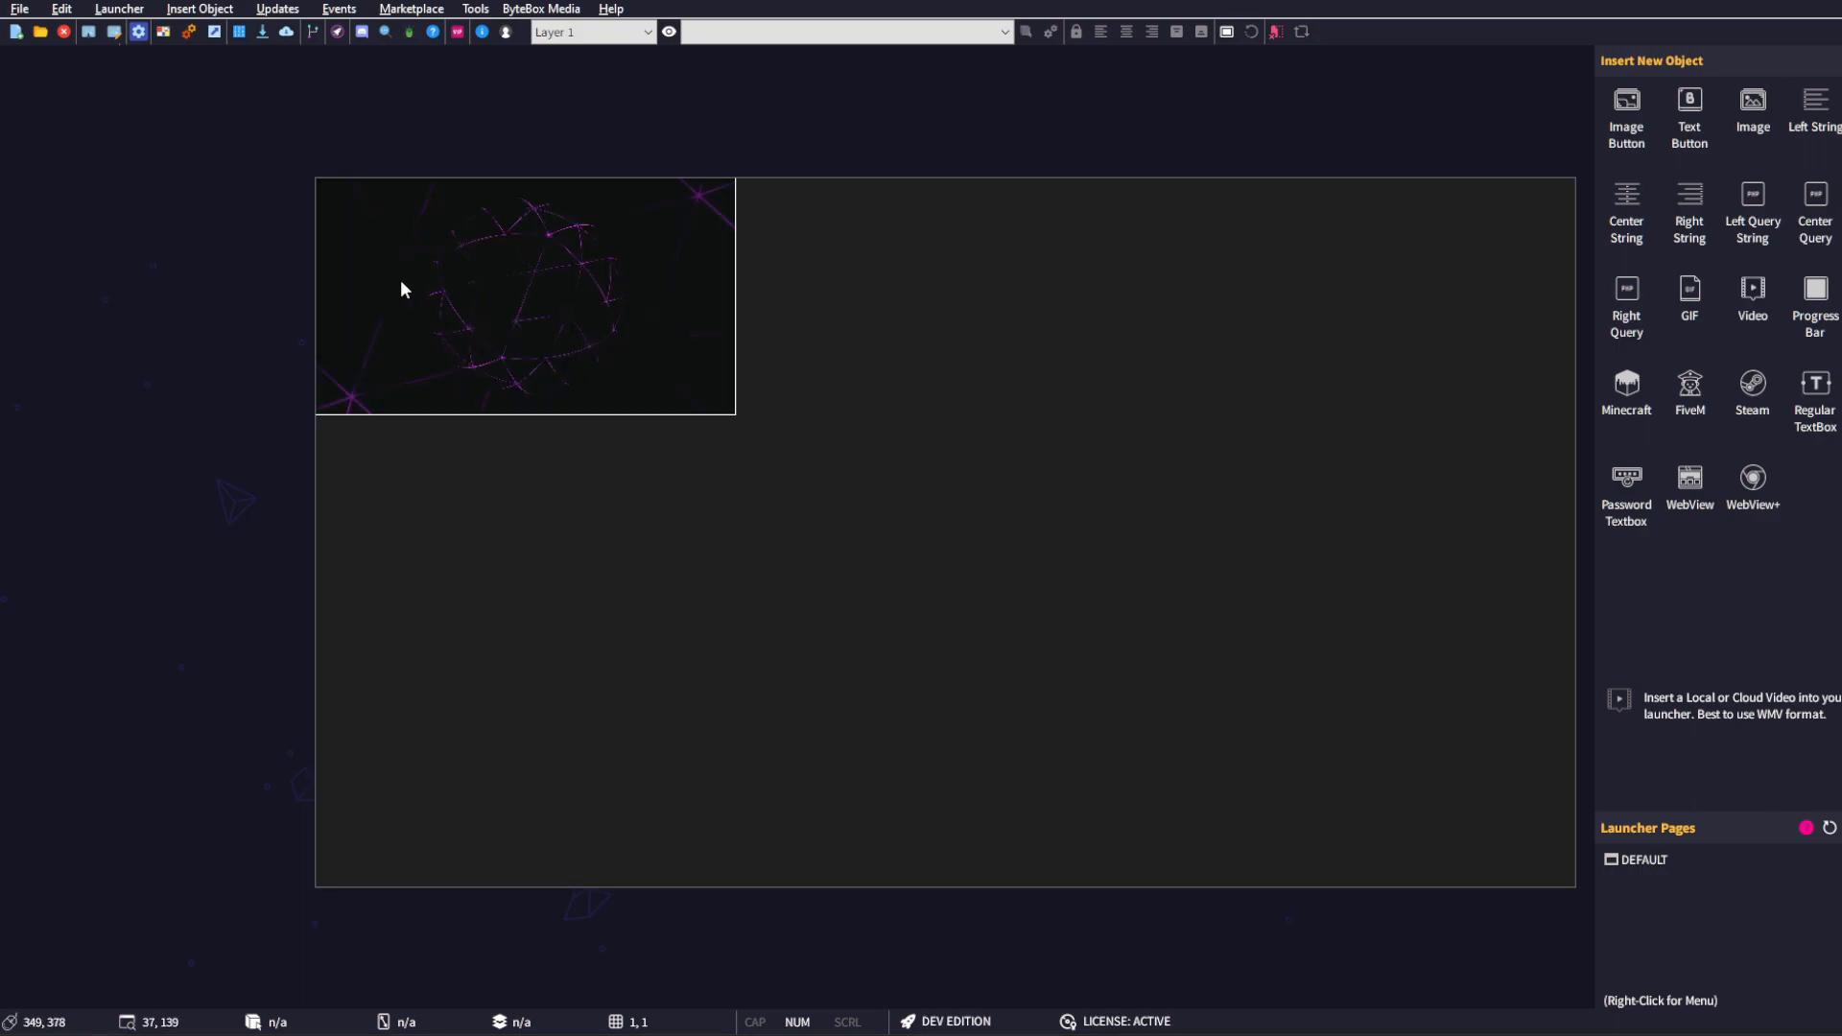
click(441, 342)
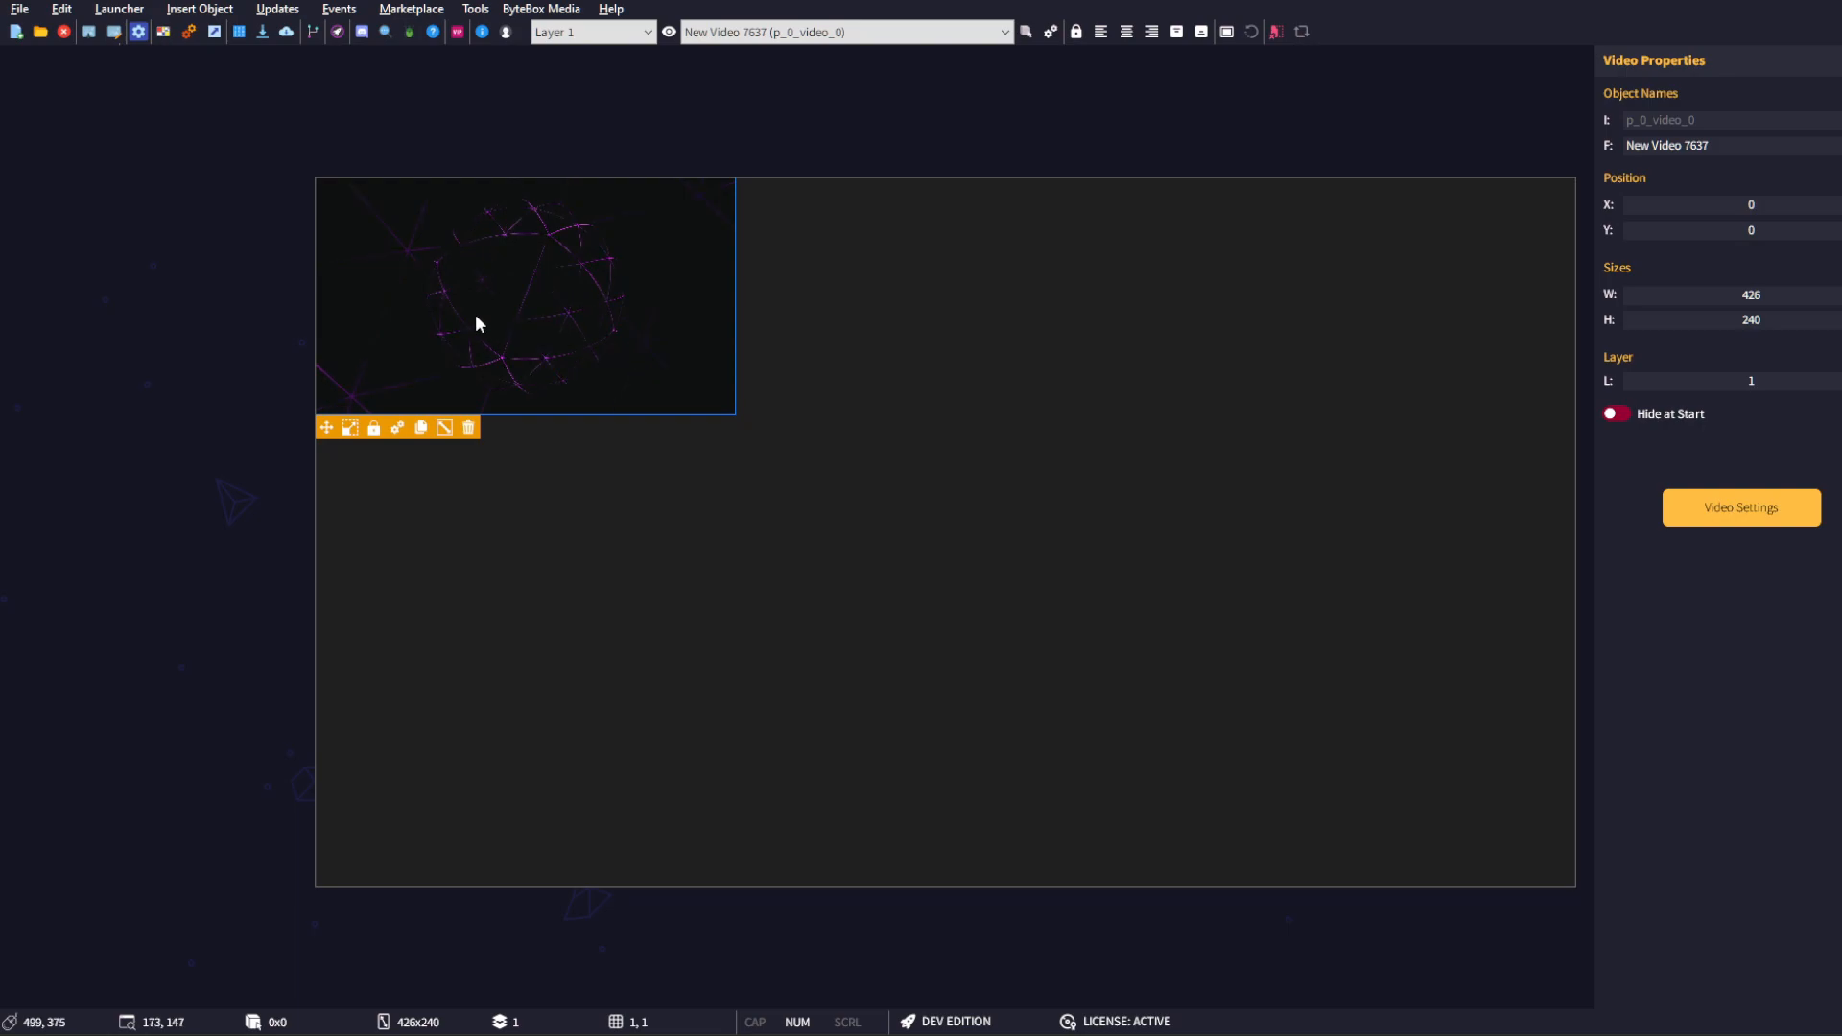
- Resize the video object to about 590 × 326 and move it to about X 387, Y 190
click(348, 426)
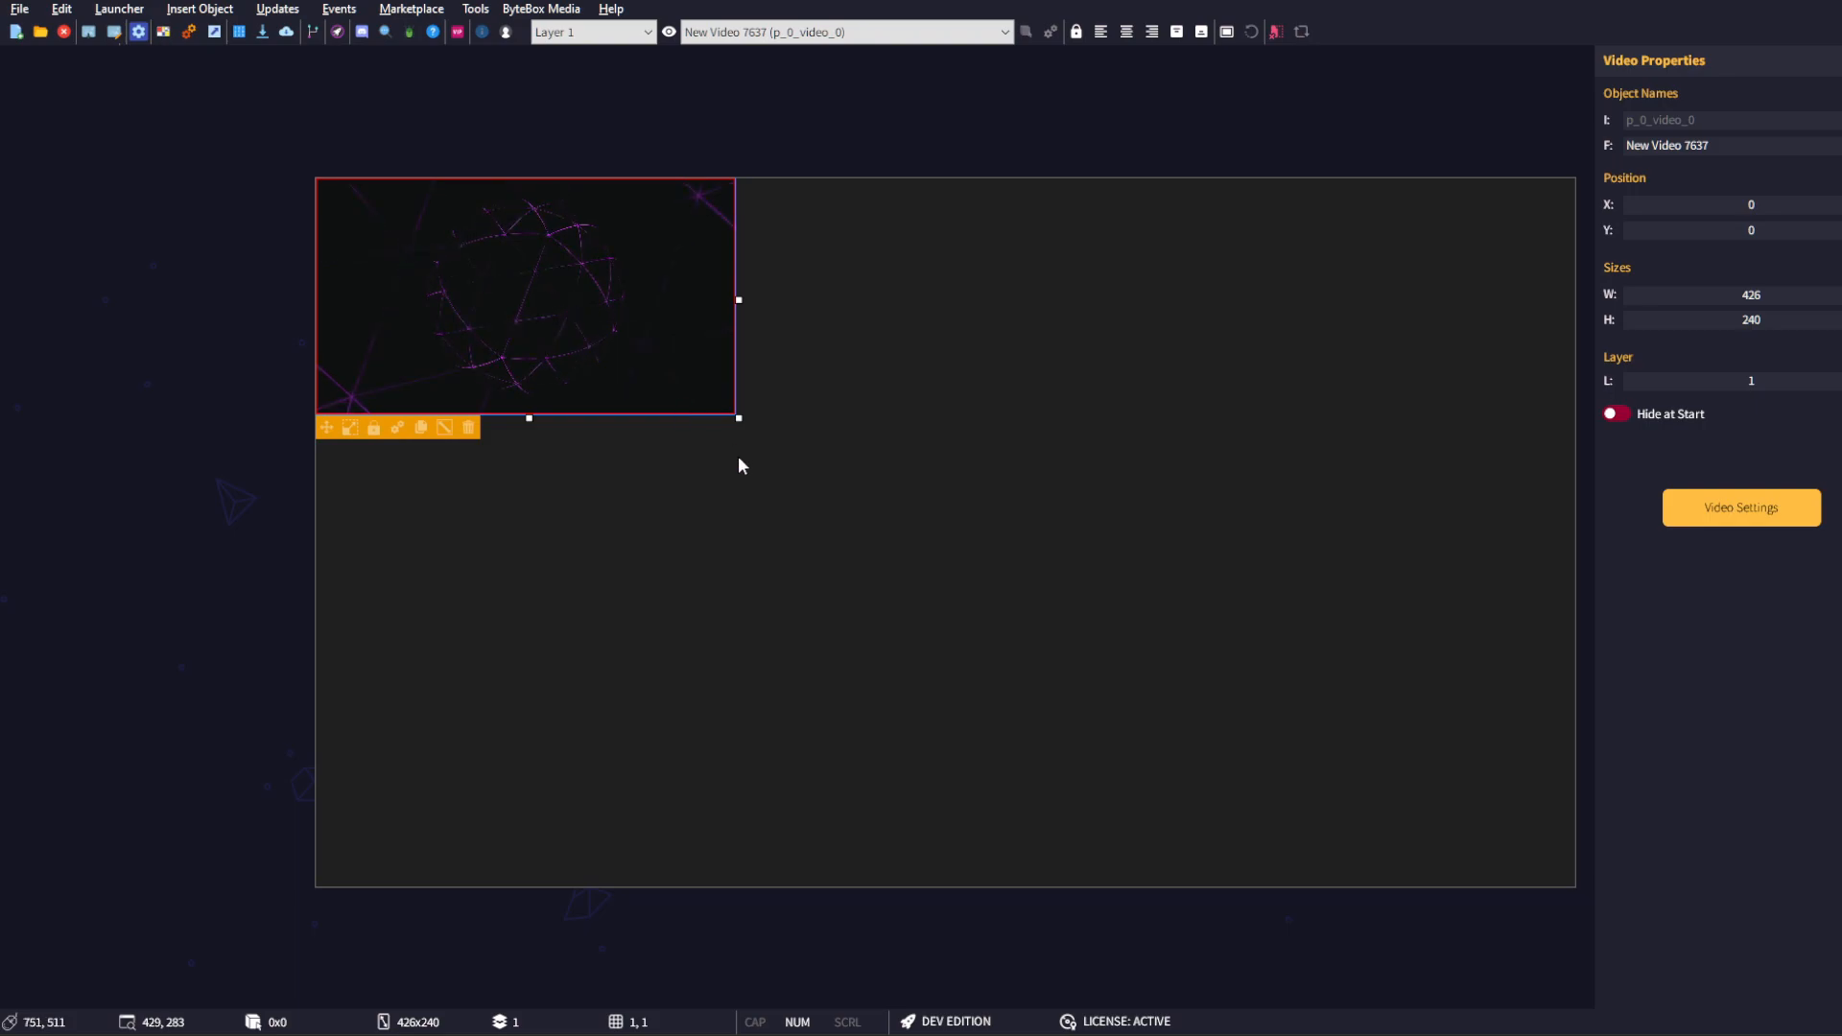
drag(738, 418, 677, 464)
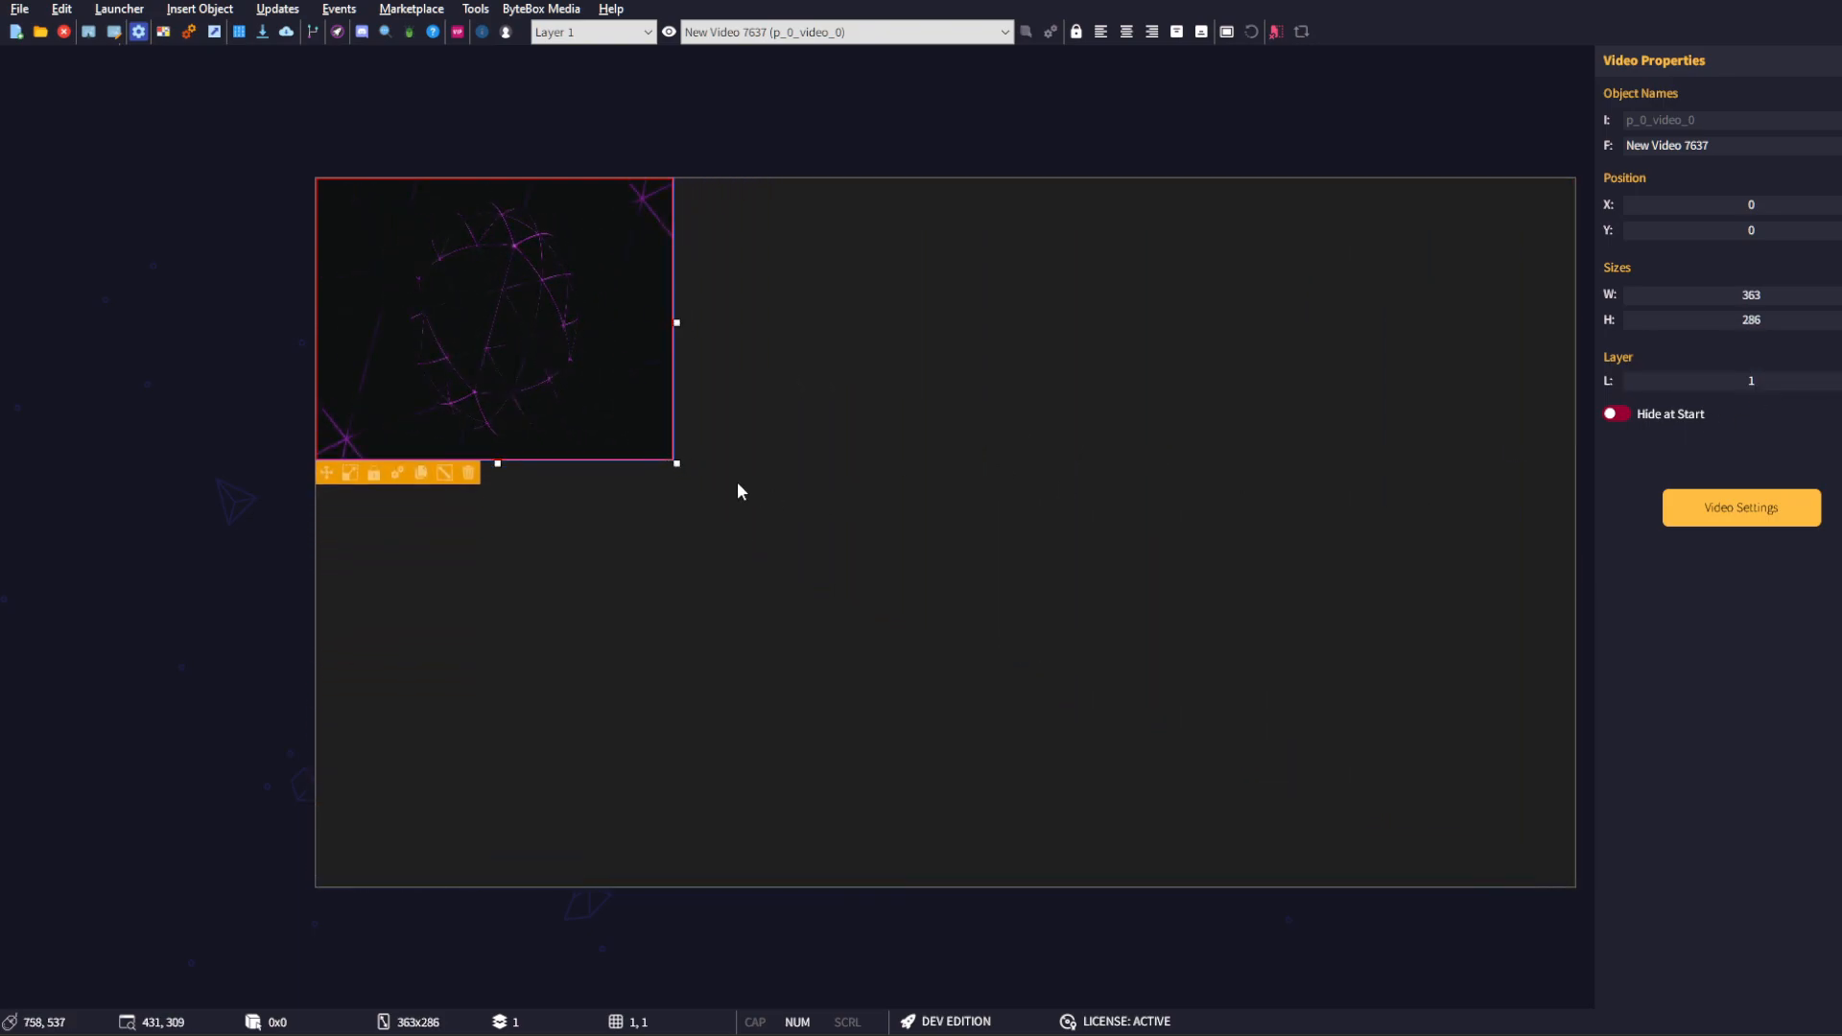
drag(676, 463, 1266, 721)
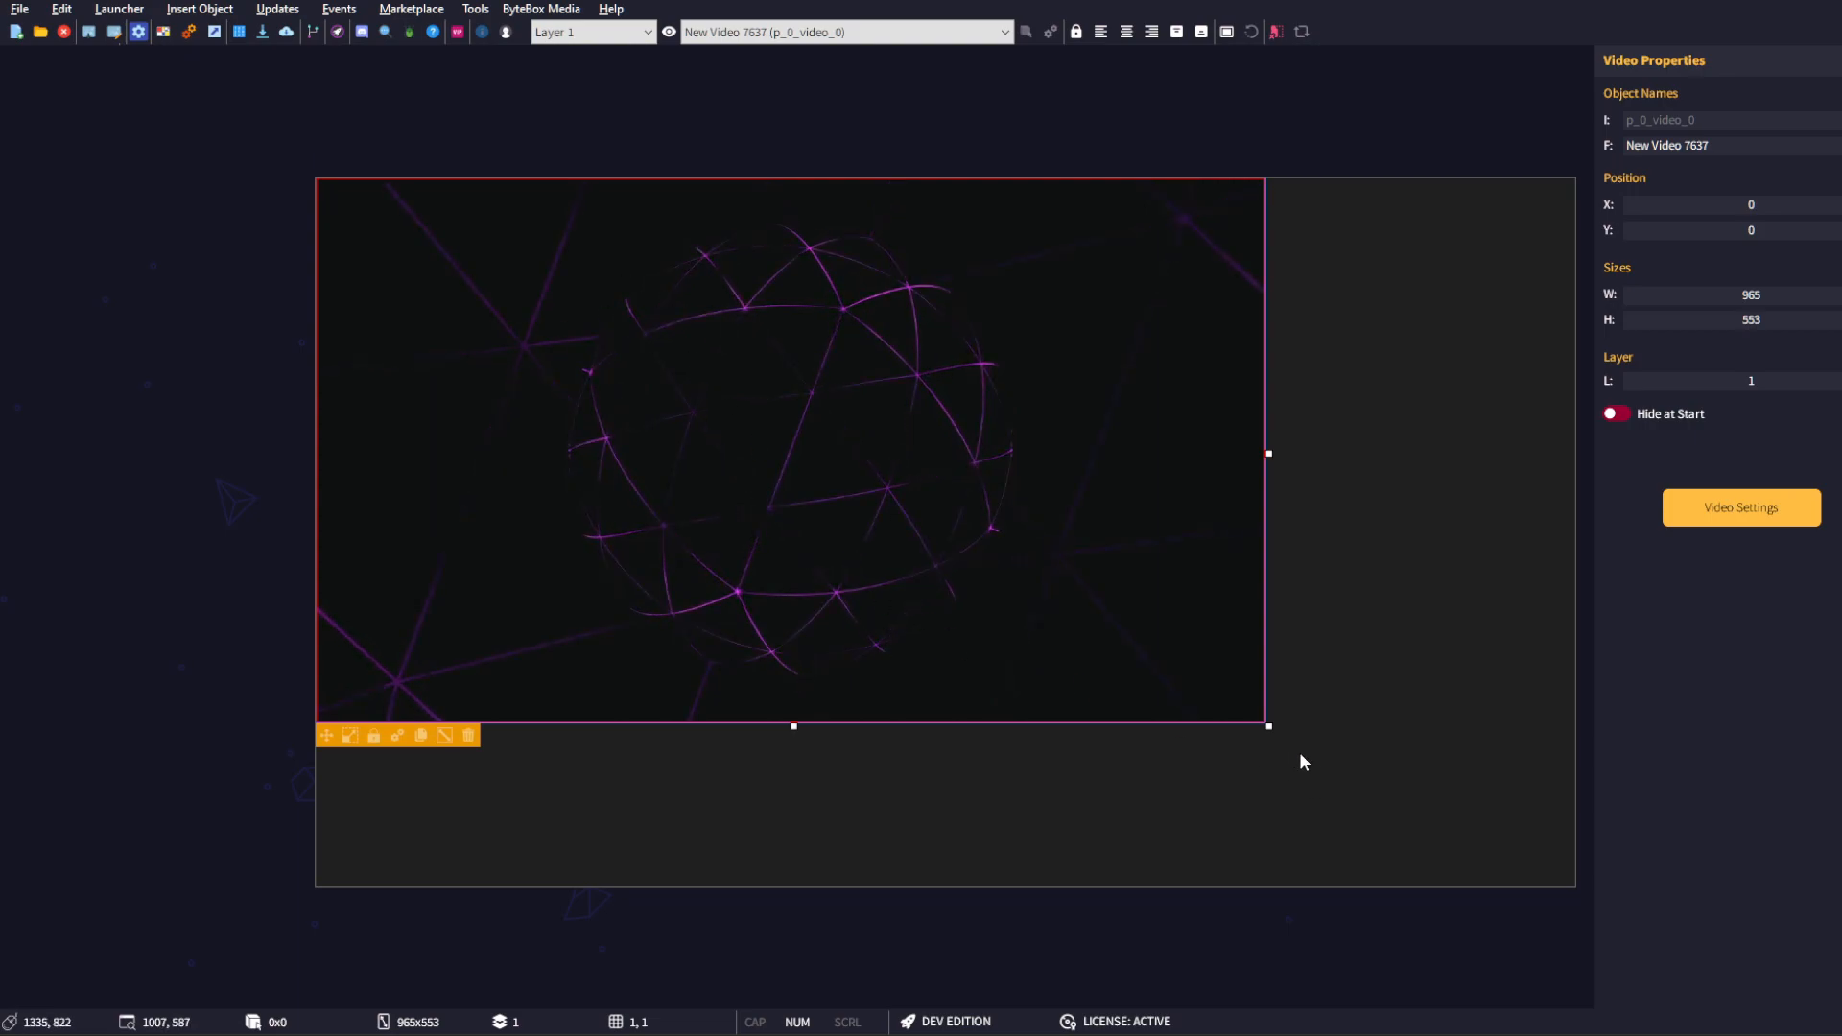
drag(1269, 727, 904, 506)
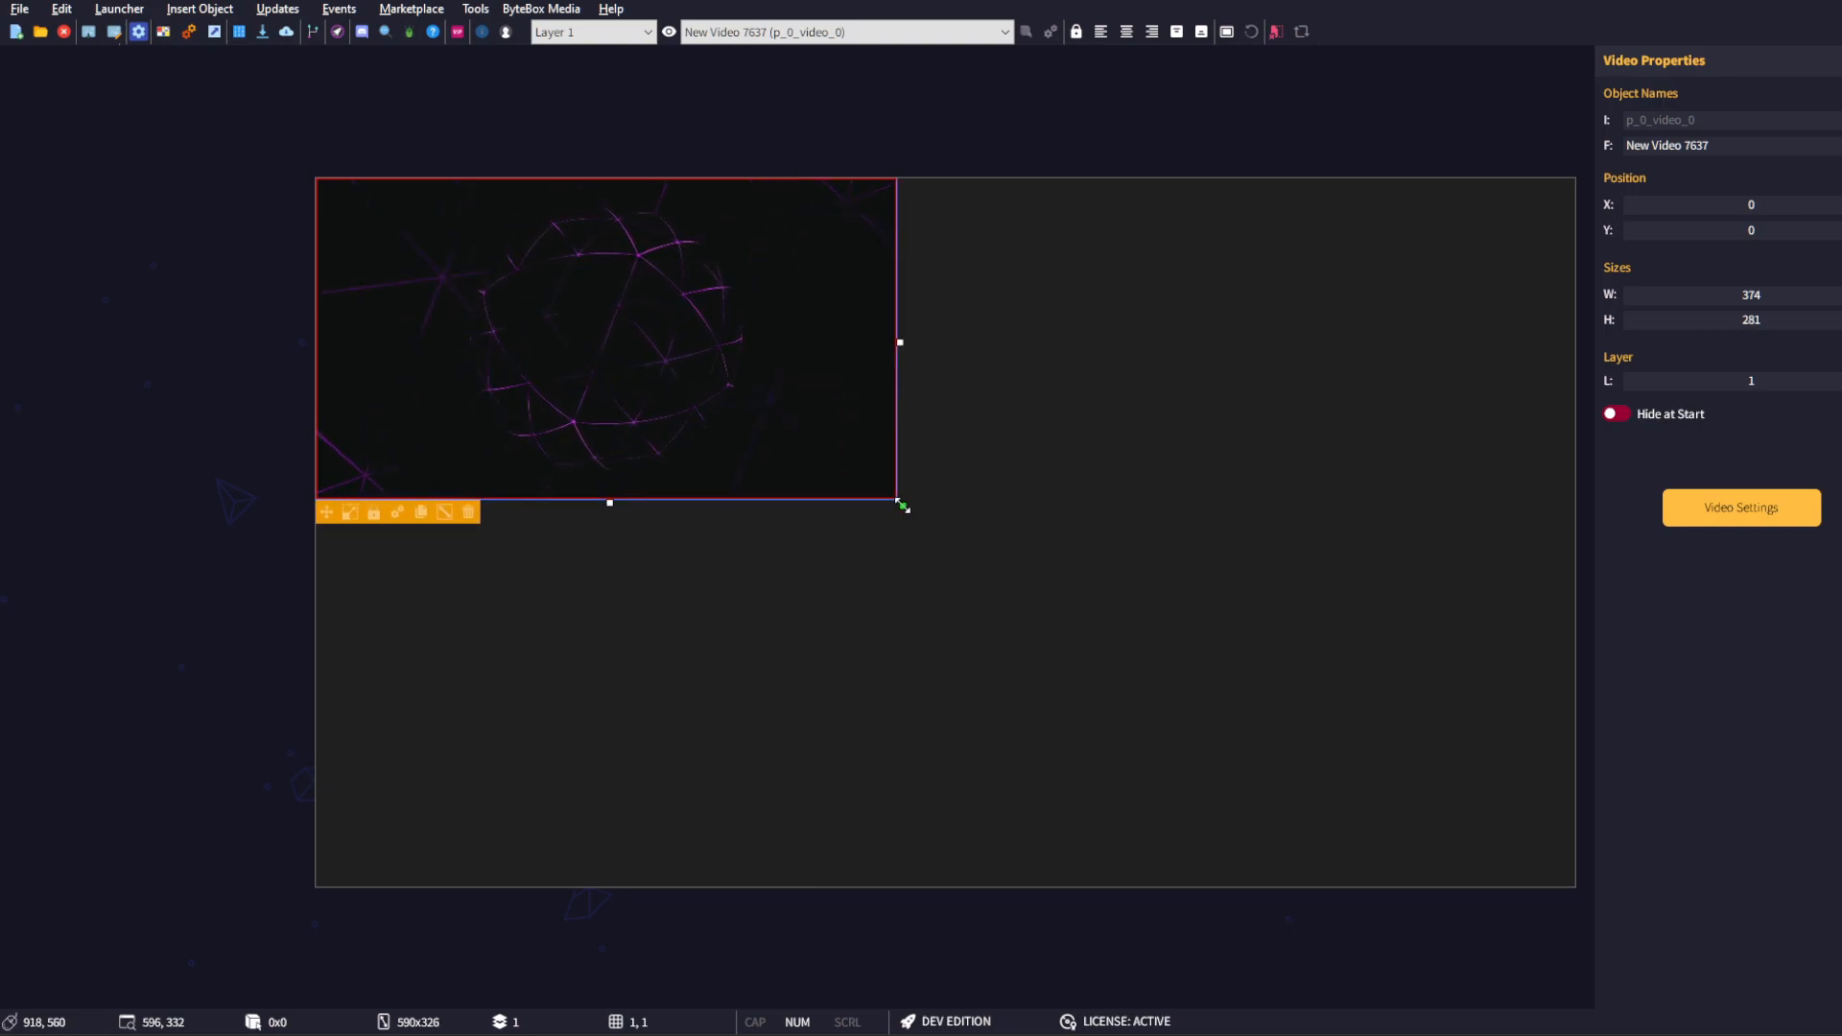
drag(326, 511, 721, 376)
- Set Show Live Previews in Editor to No in the editor preferences
click(63, 10)
click(123, 119)
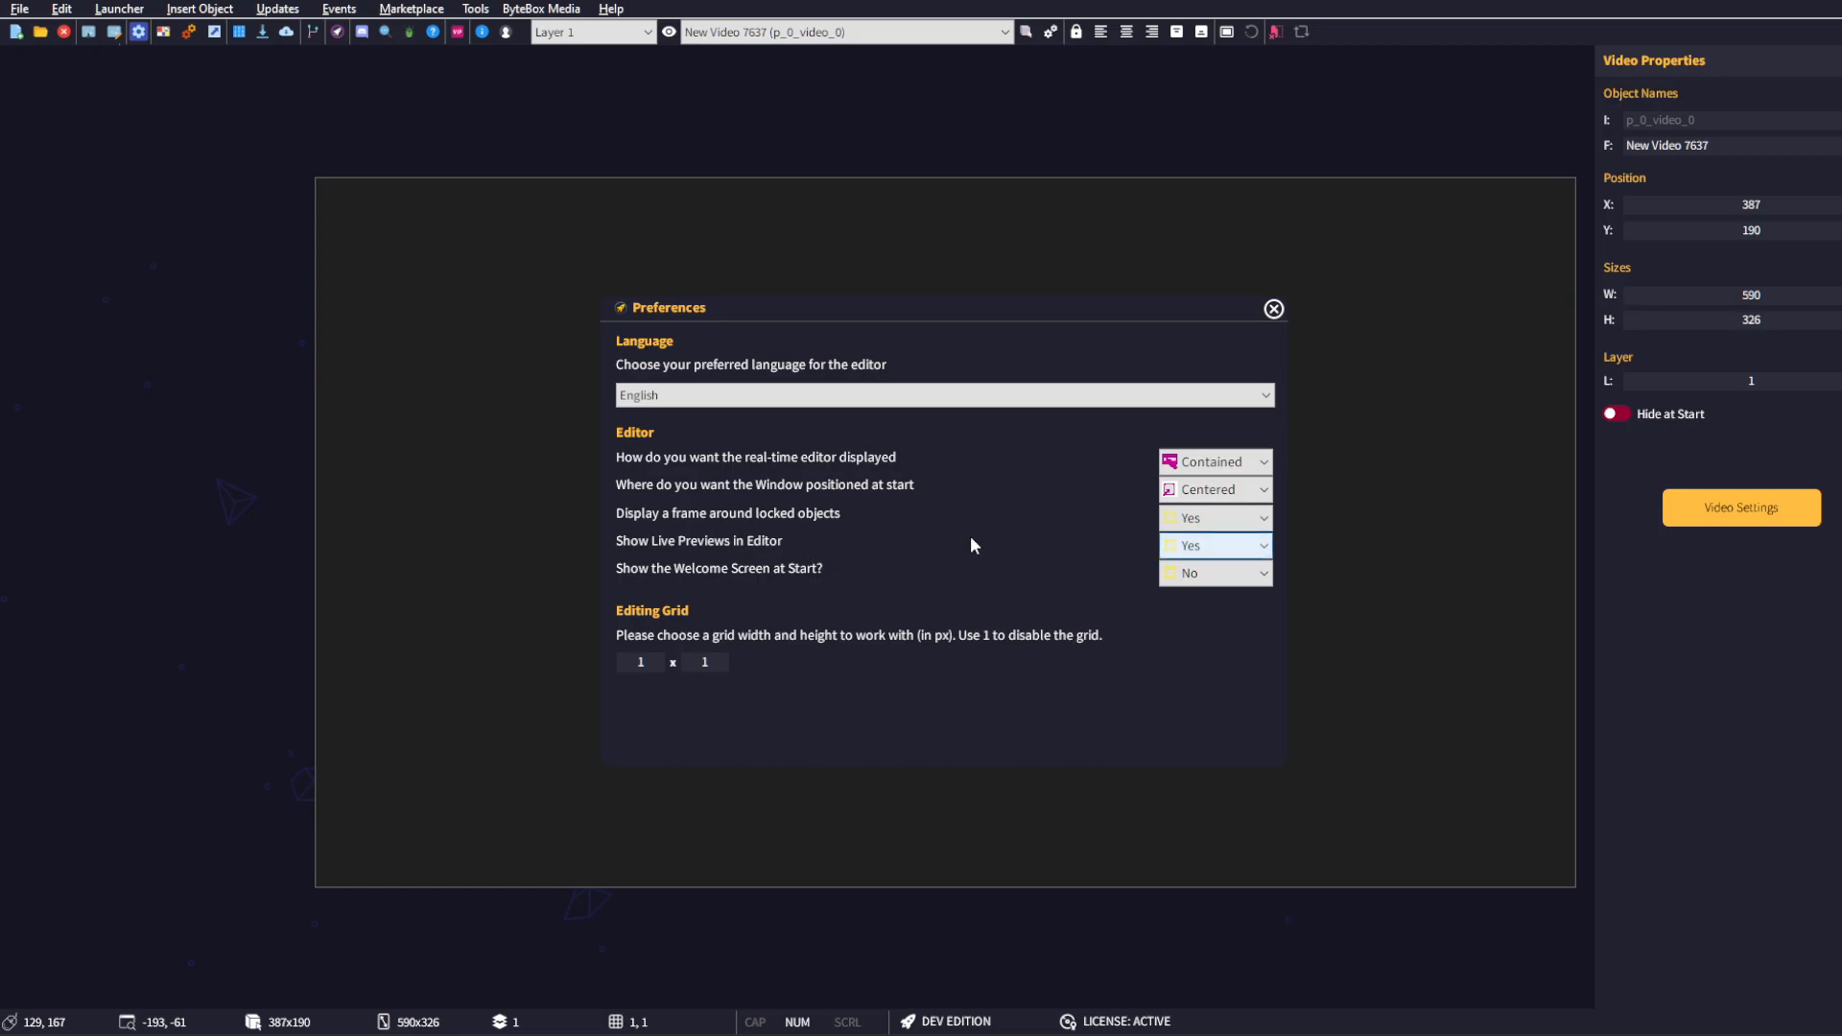
click(1195, 551)
click(1197, 572)
drag(1234, 309, 1190, 264)
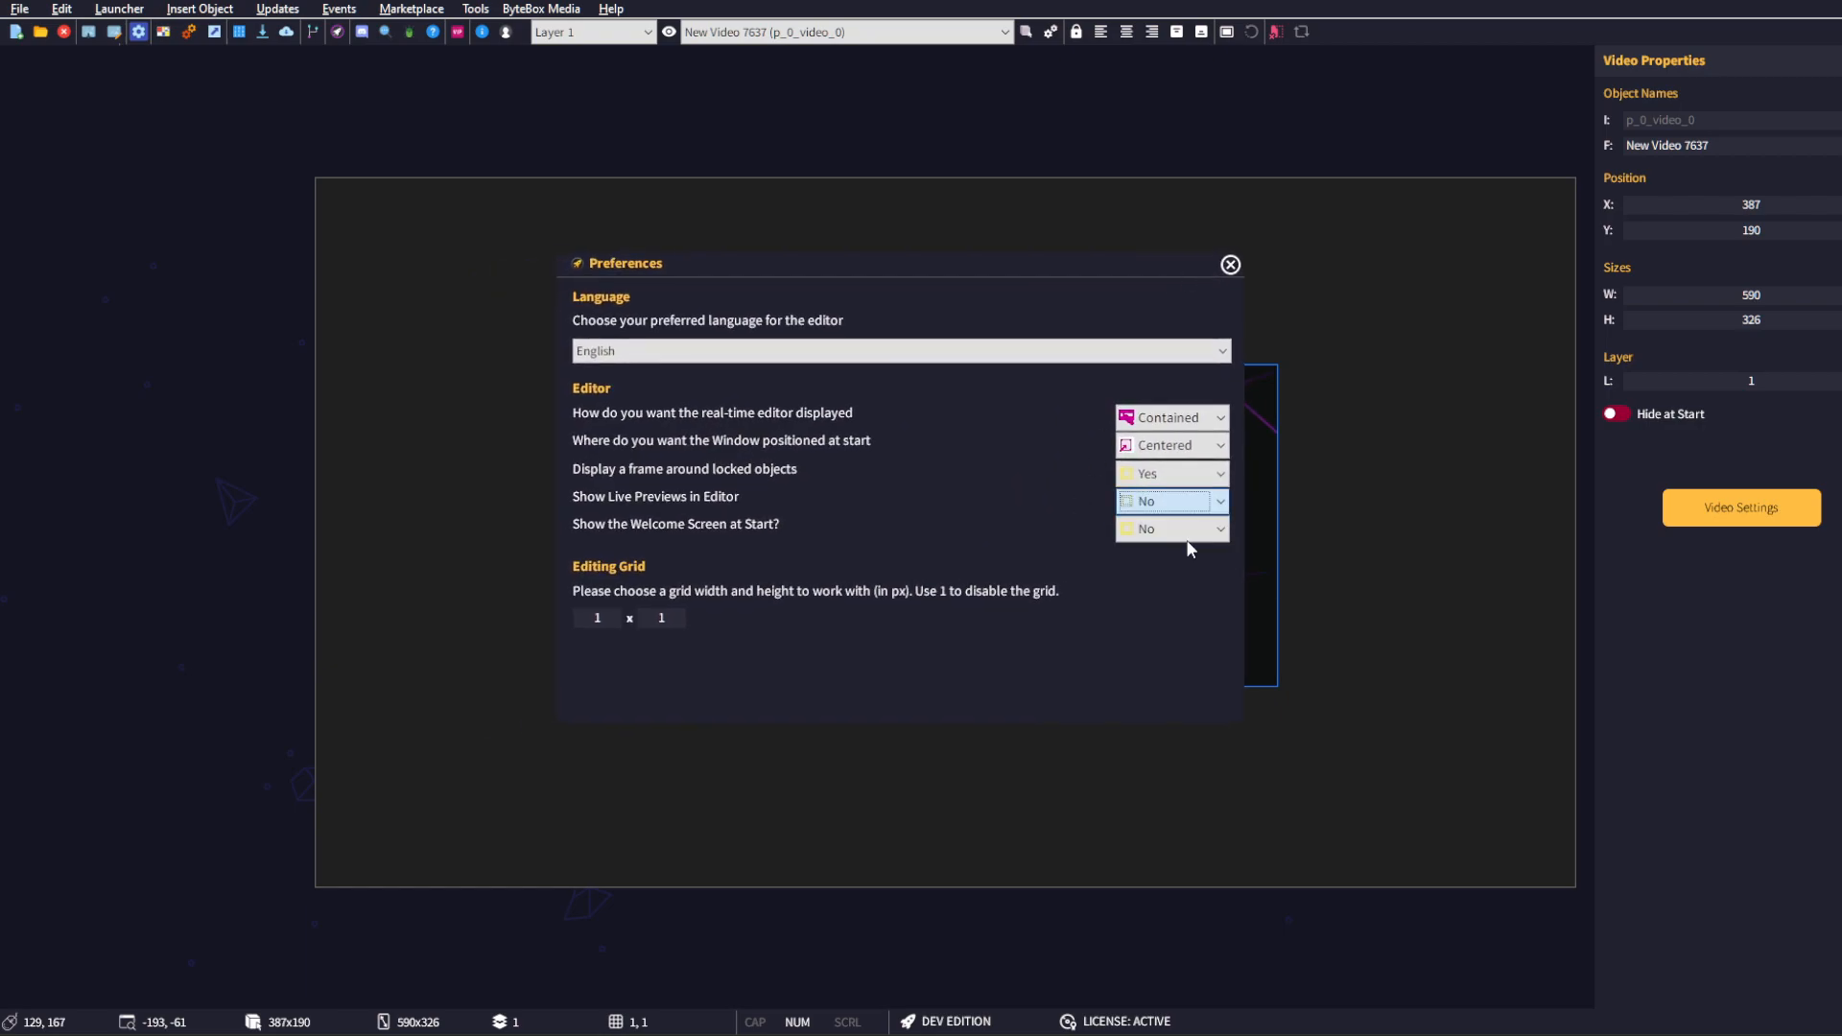
click(1231, 266)
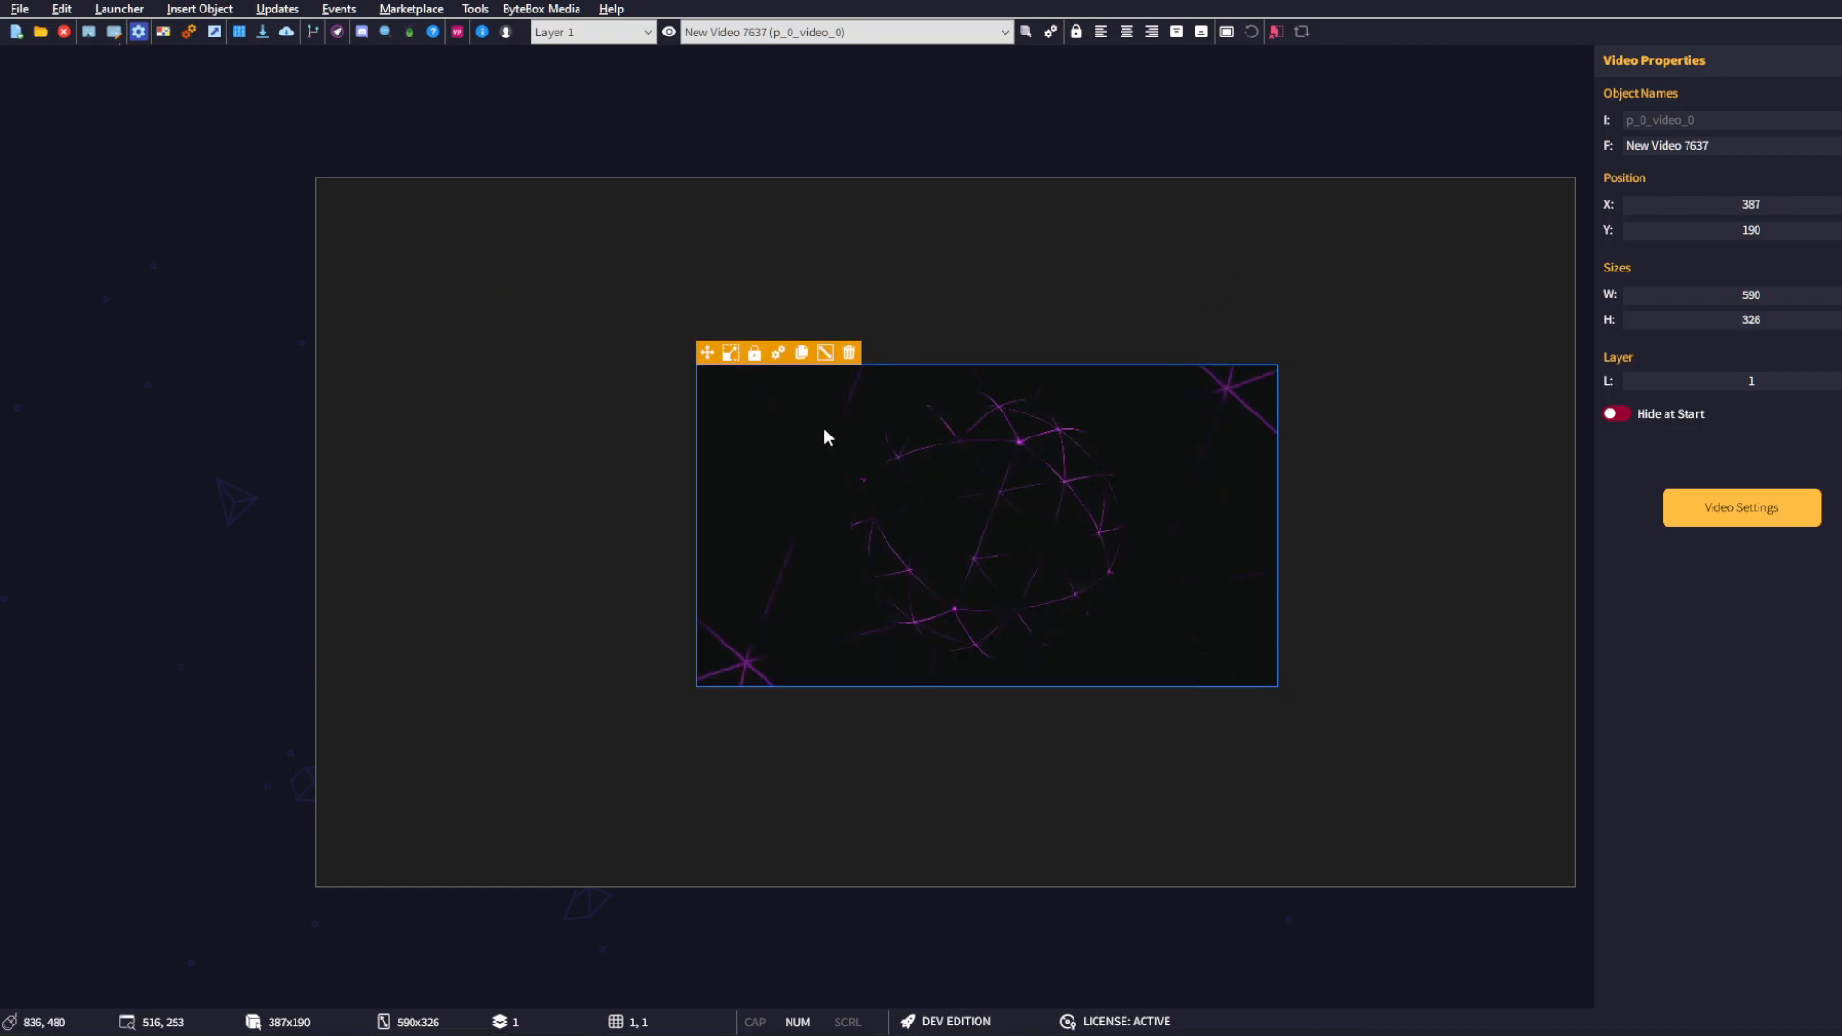
- Set Show Live Previews in Editor back to Yes in the editor preferences
click(62, 8)
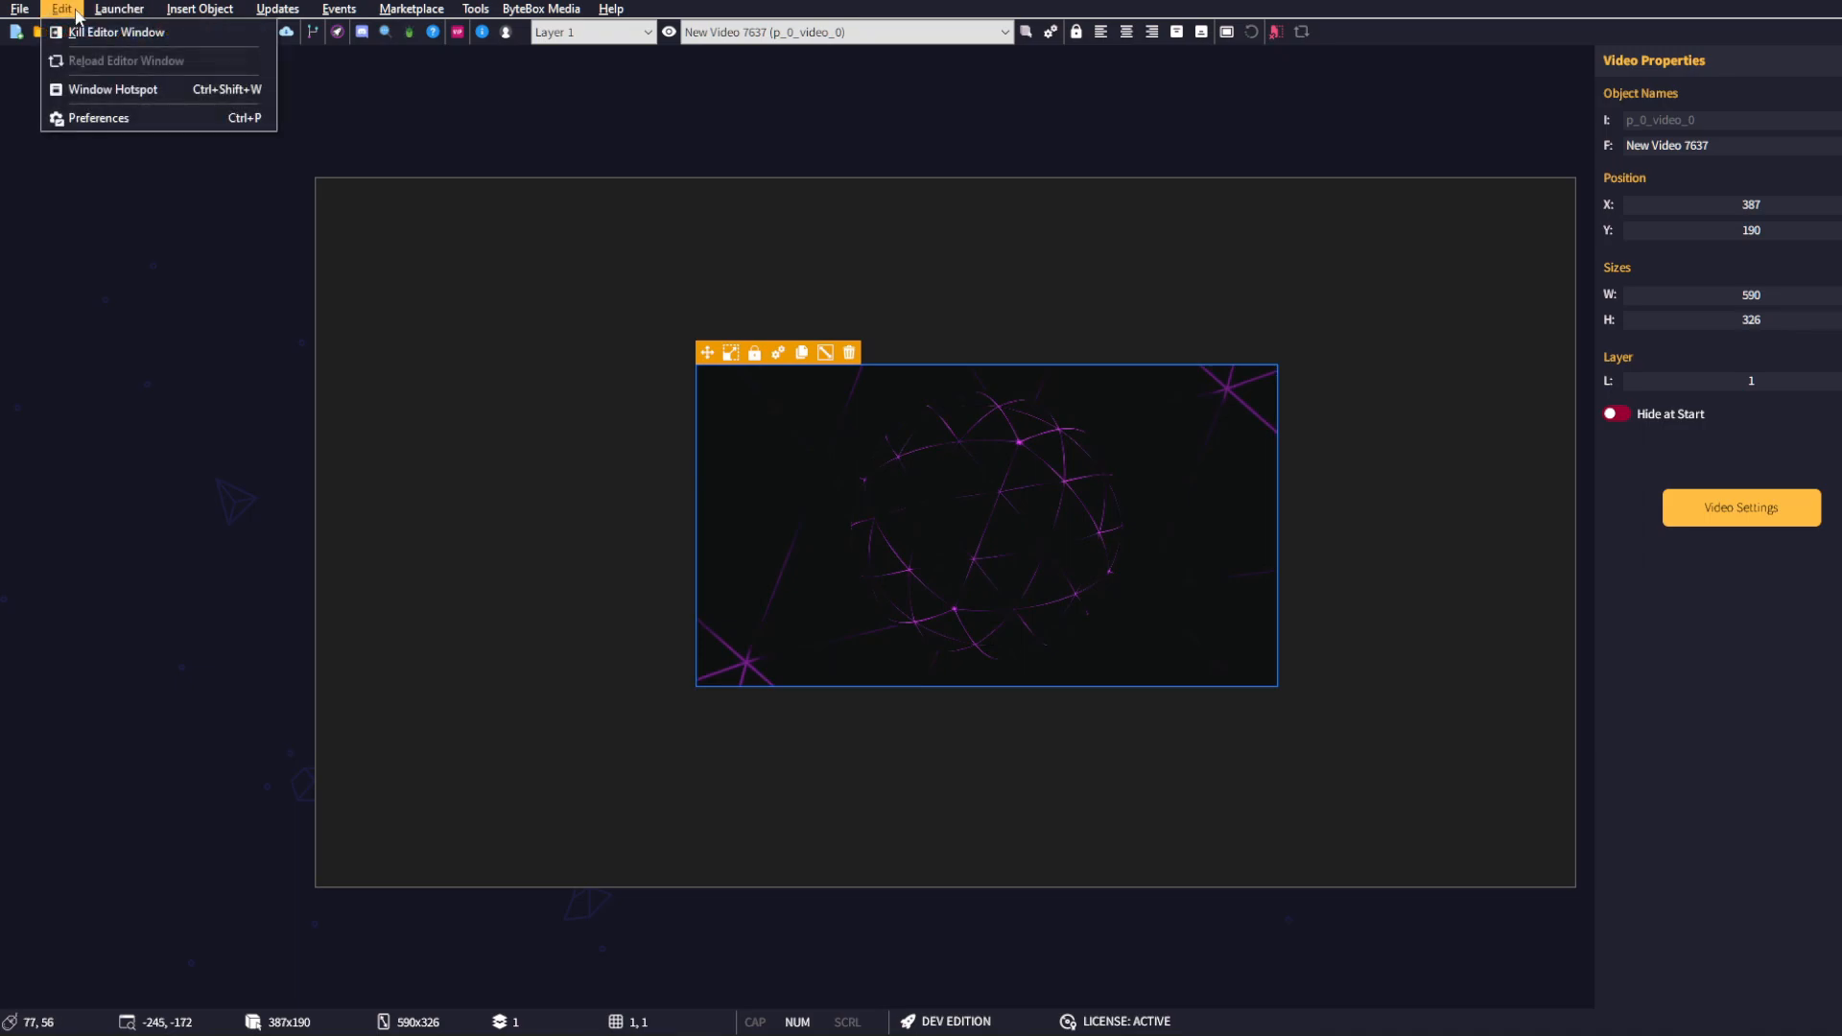
click(158, 118)
click(1215, 544)
click(1214, 574)
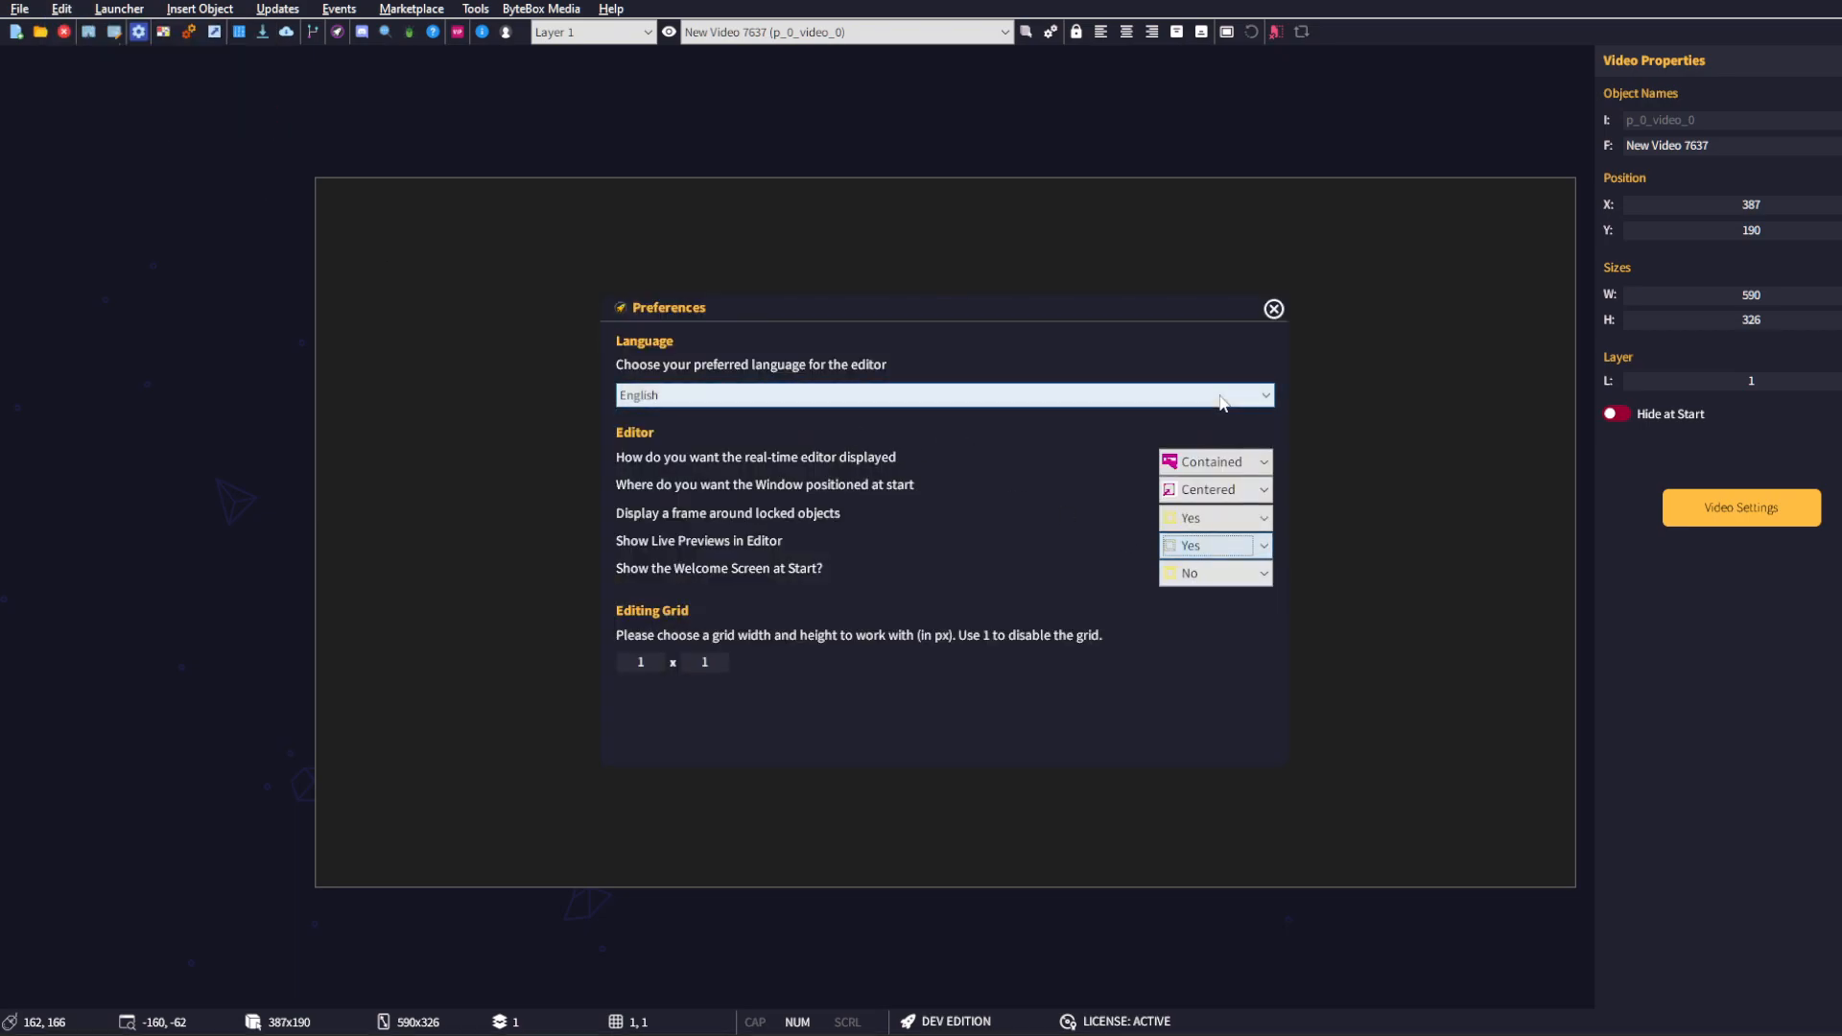
click(1274, 309)
- Move the video object toward the canvas's upper left, to about X 215, Y 104
click(913, 301)
click(924, 532)
click(1349, 688)
click(1645, 861)
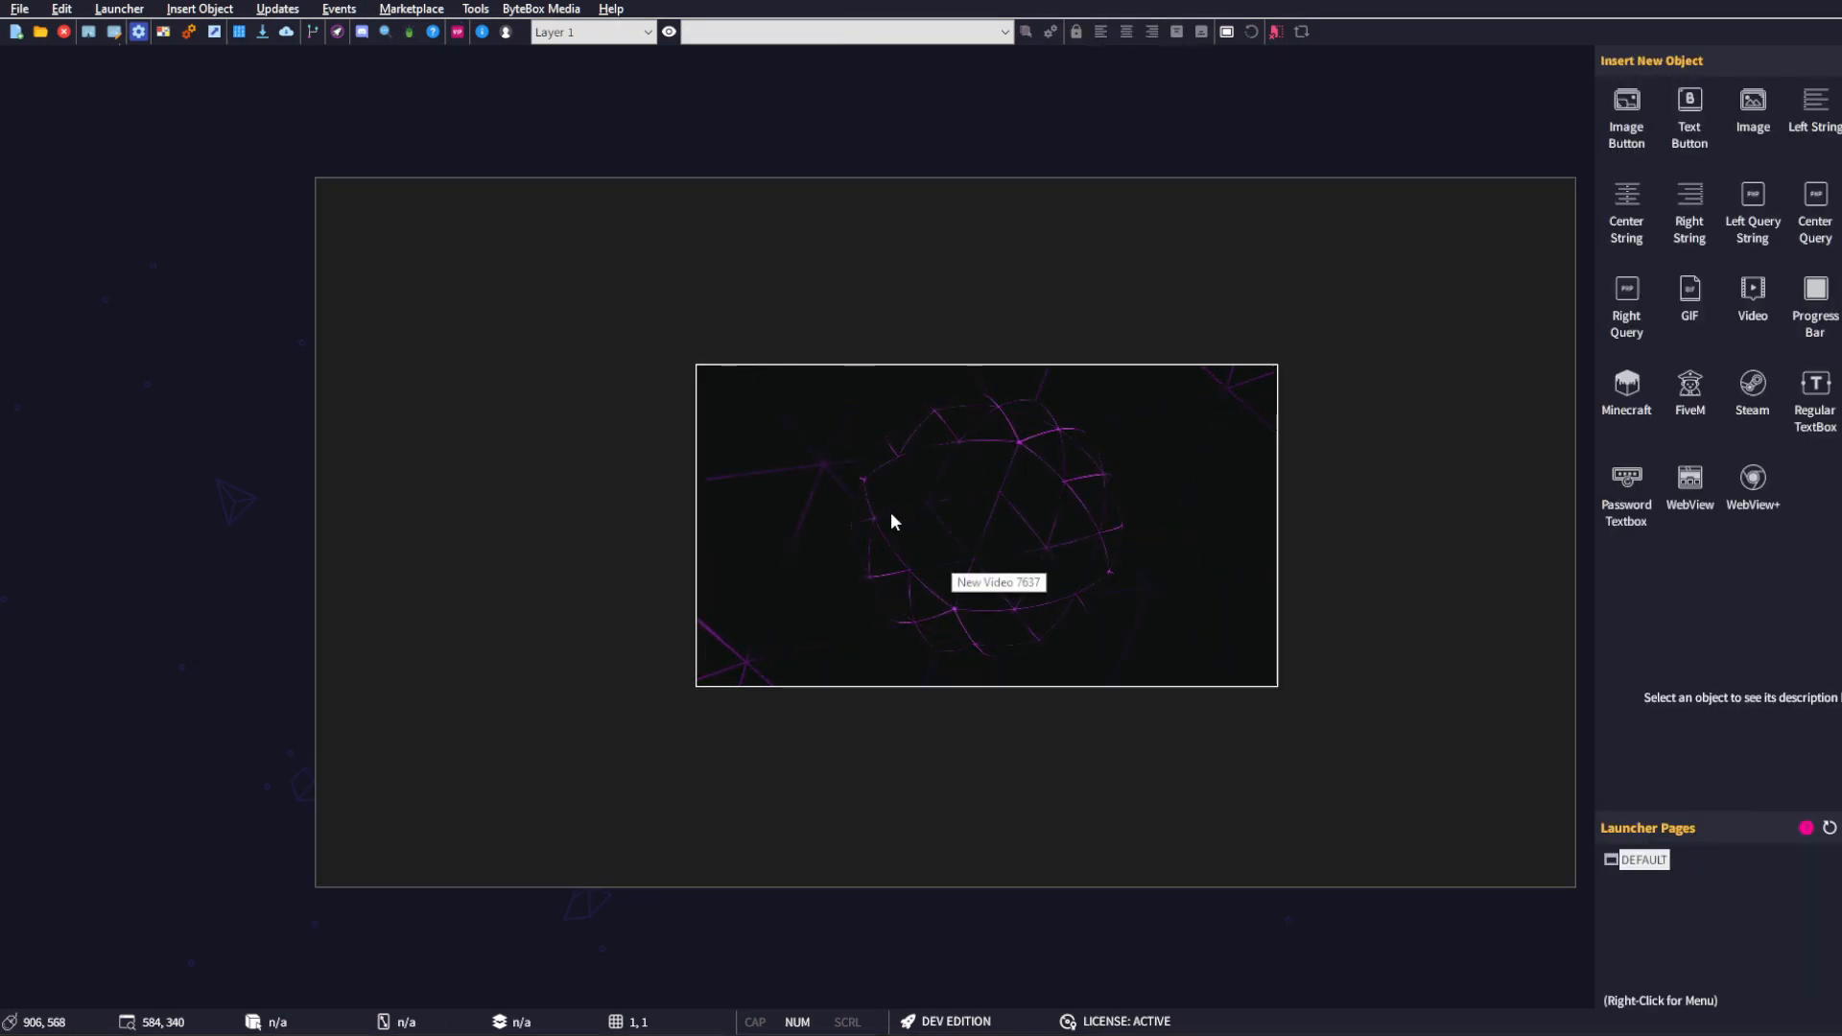
click(885, 510)
drag(709, 355, 529, 283)
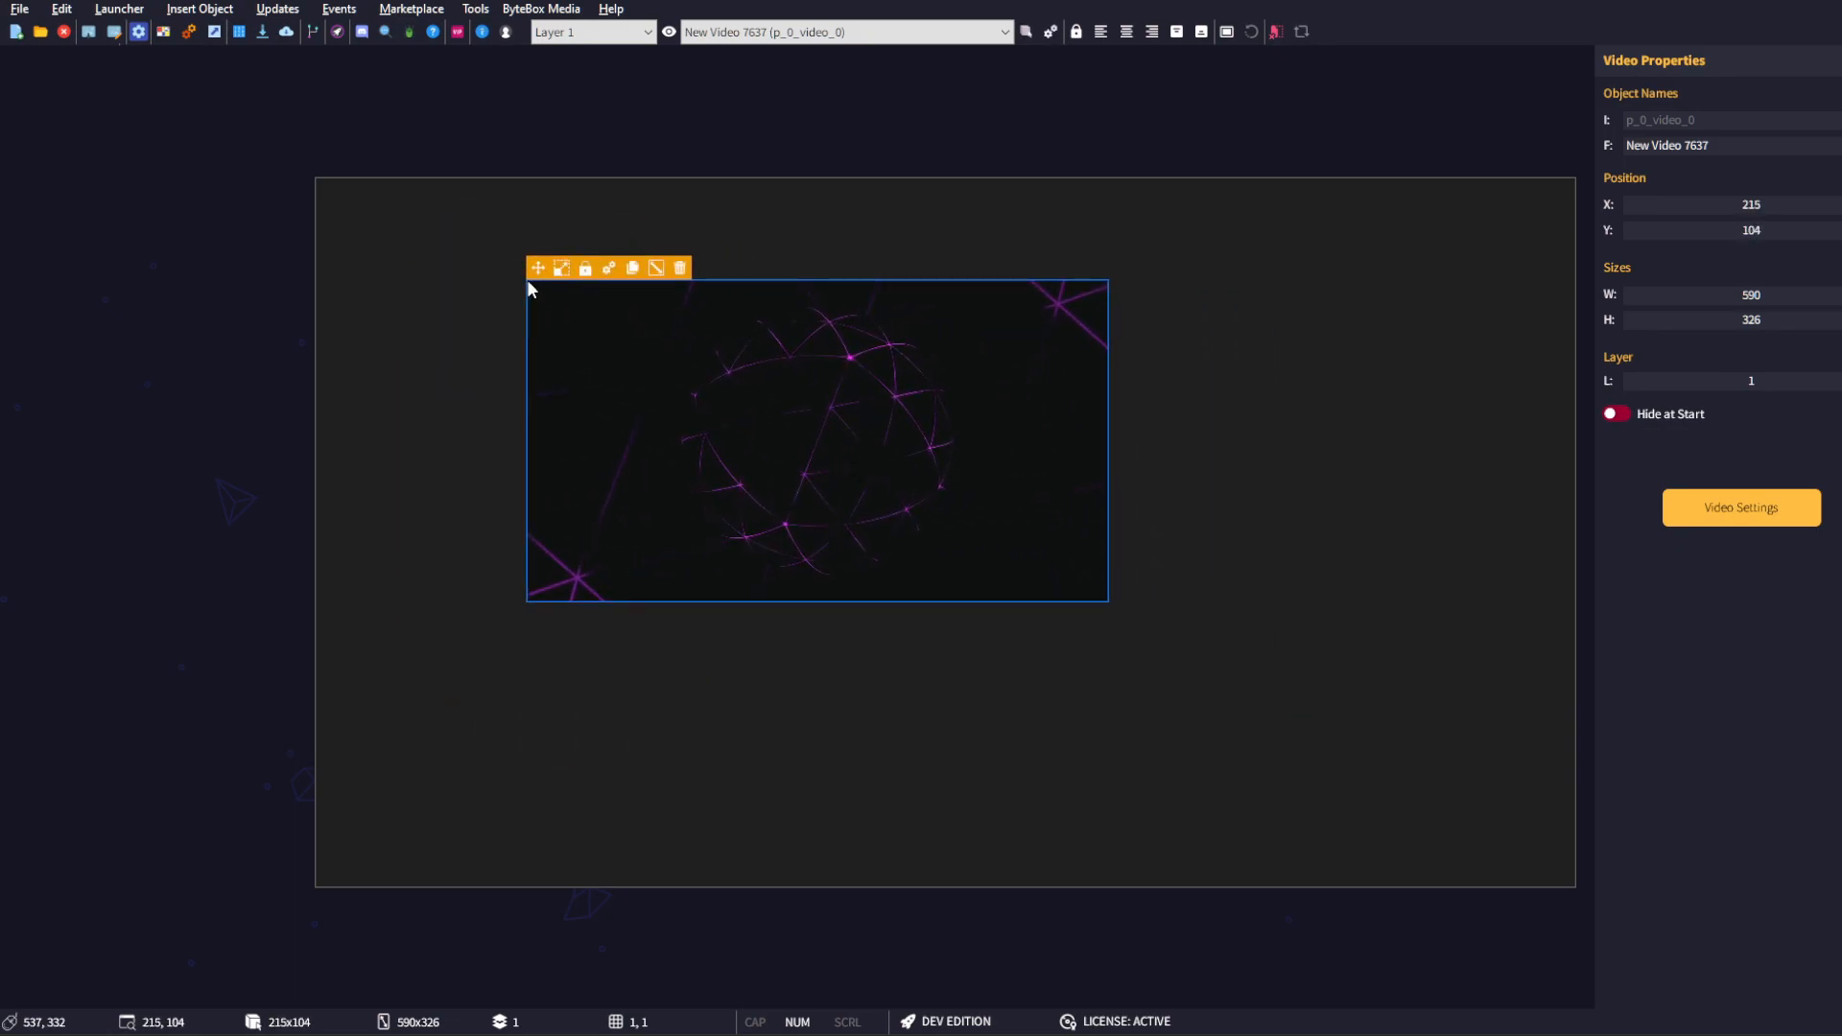
- Open the launcher library from the video object's settings and import Bubble Turning Into Ice.wmv
click(609, 268)
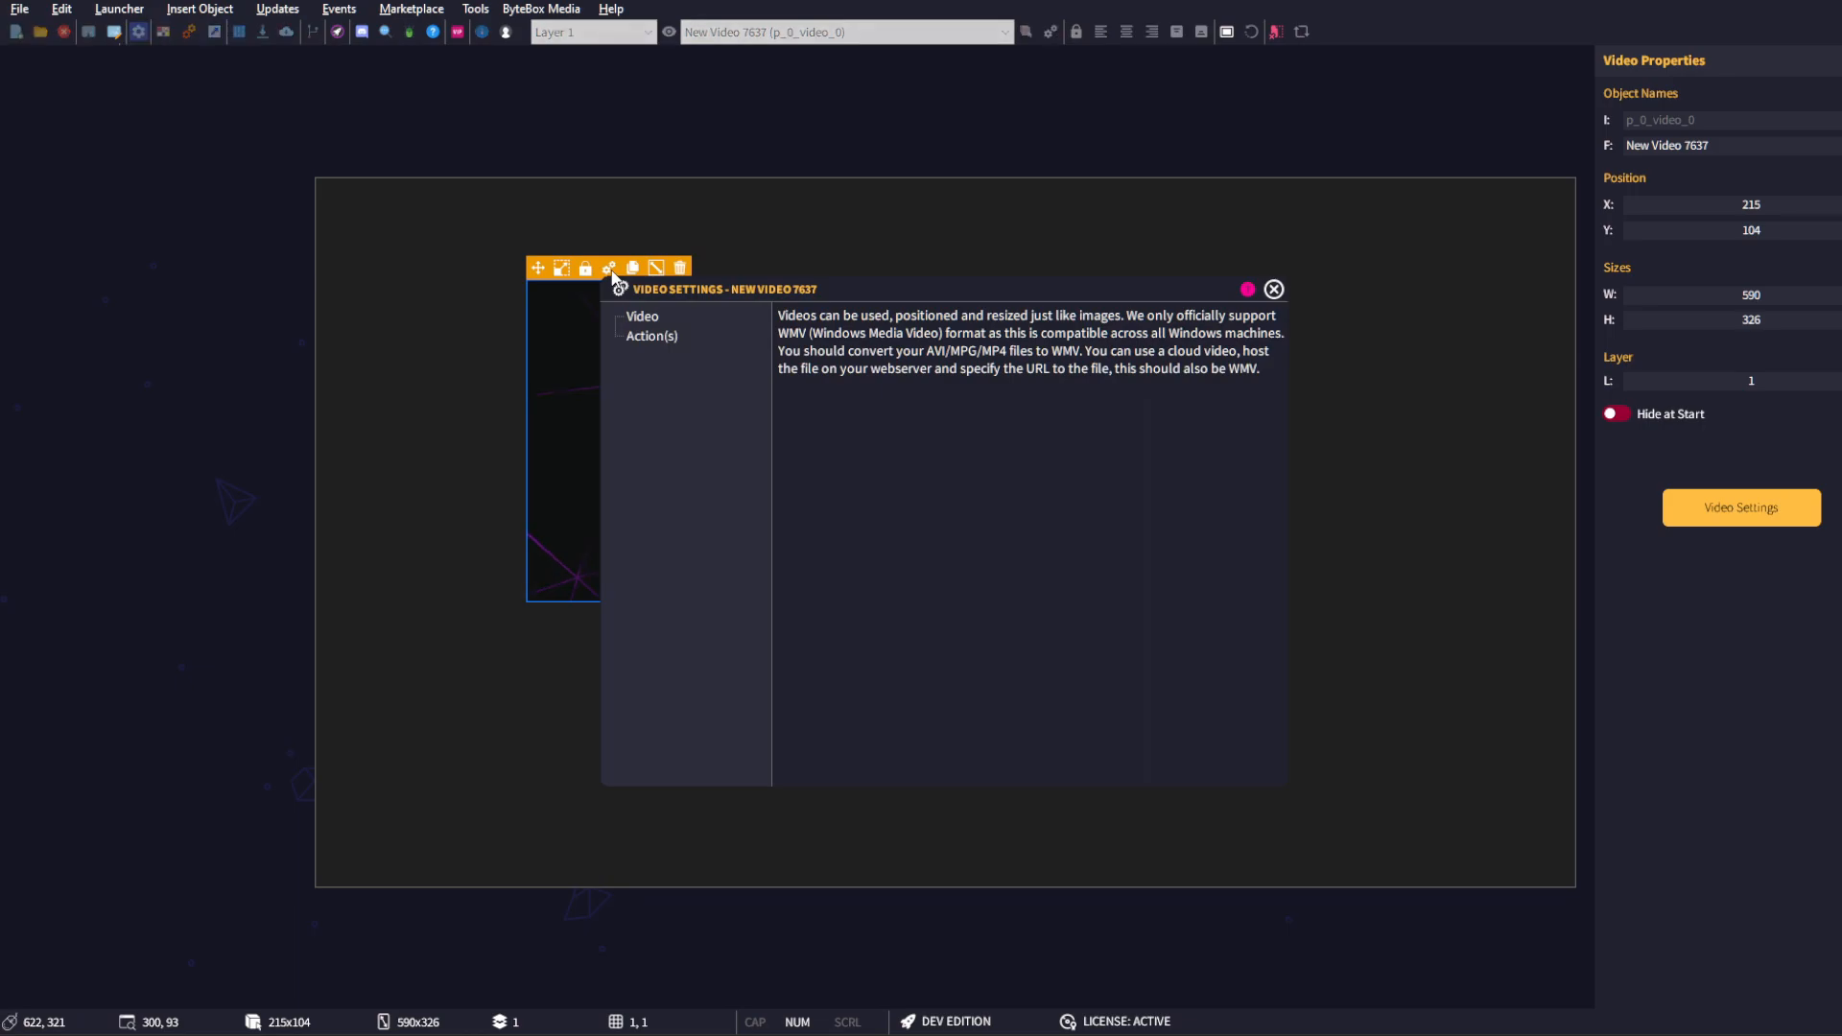
click(652, 315)
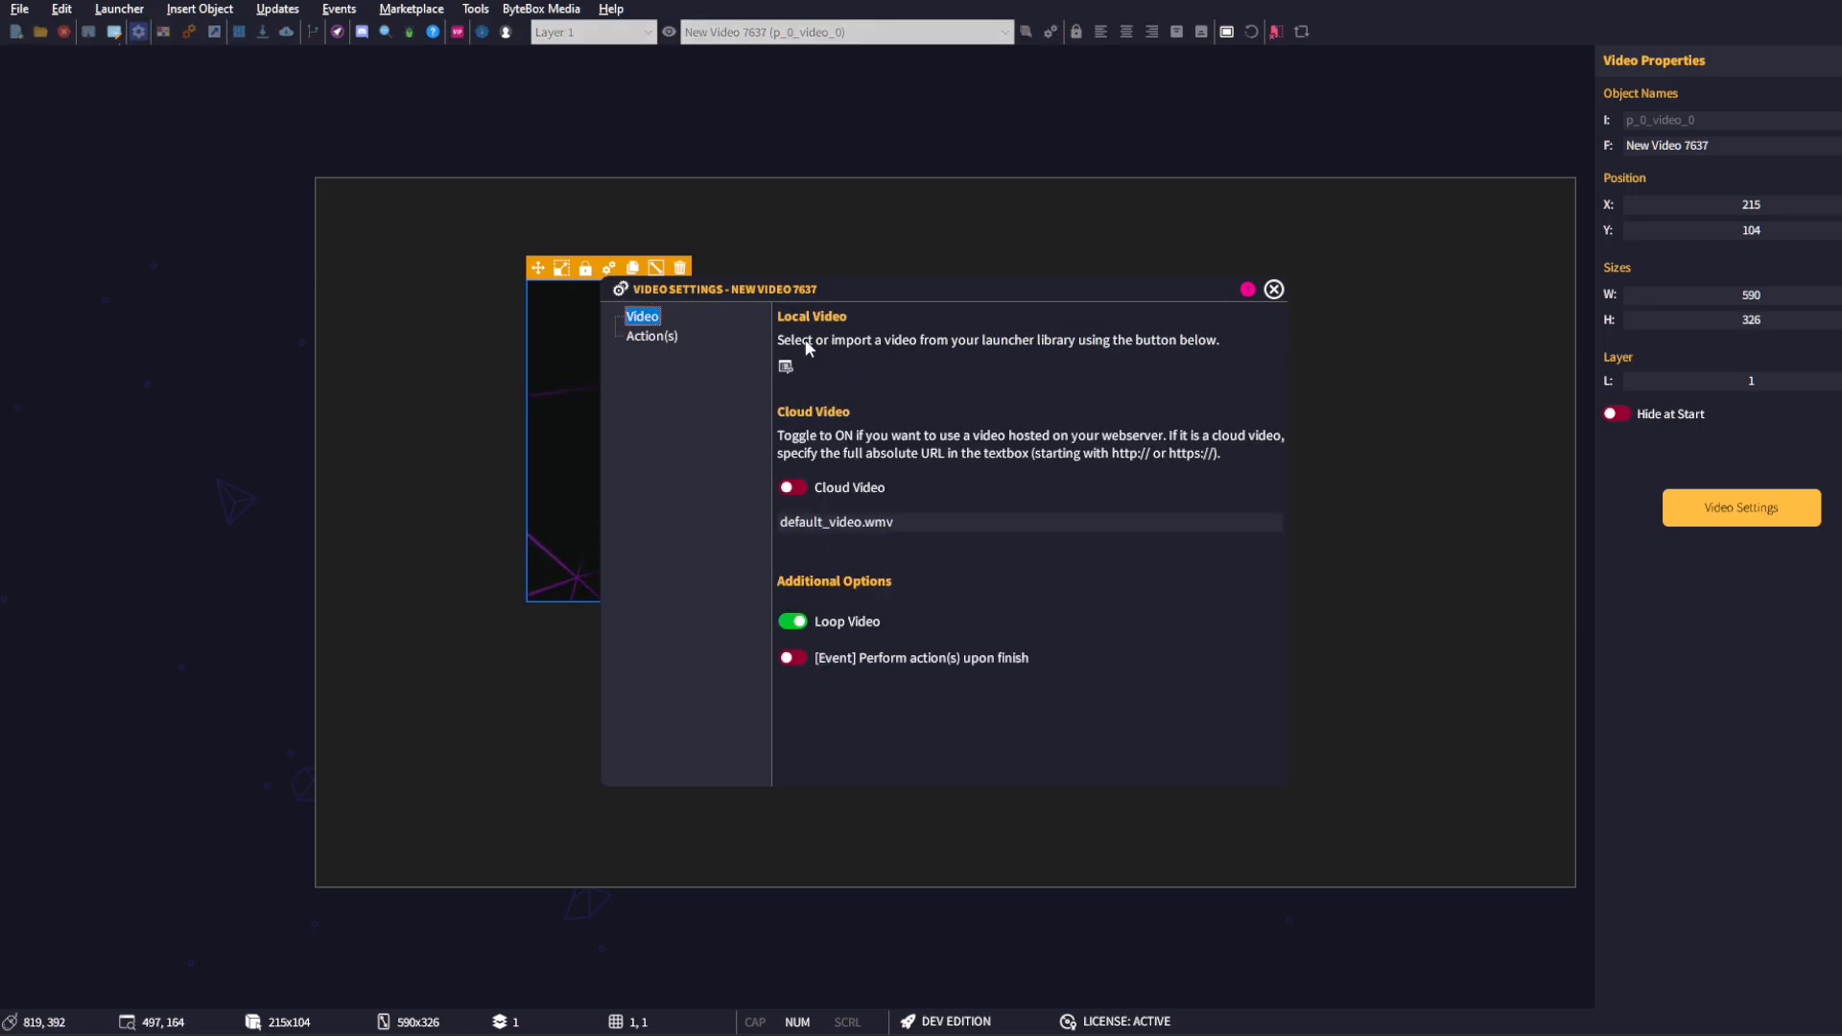
drag(809, 285, 954, 289)
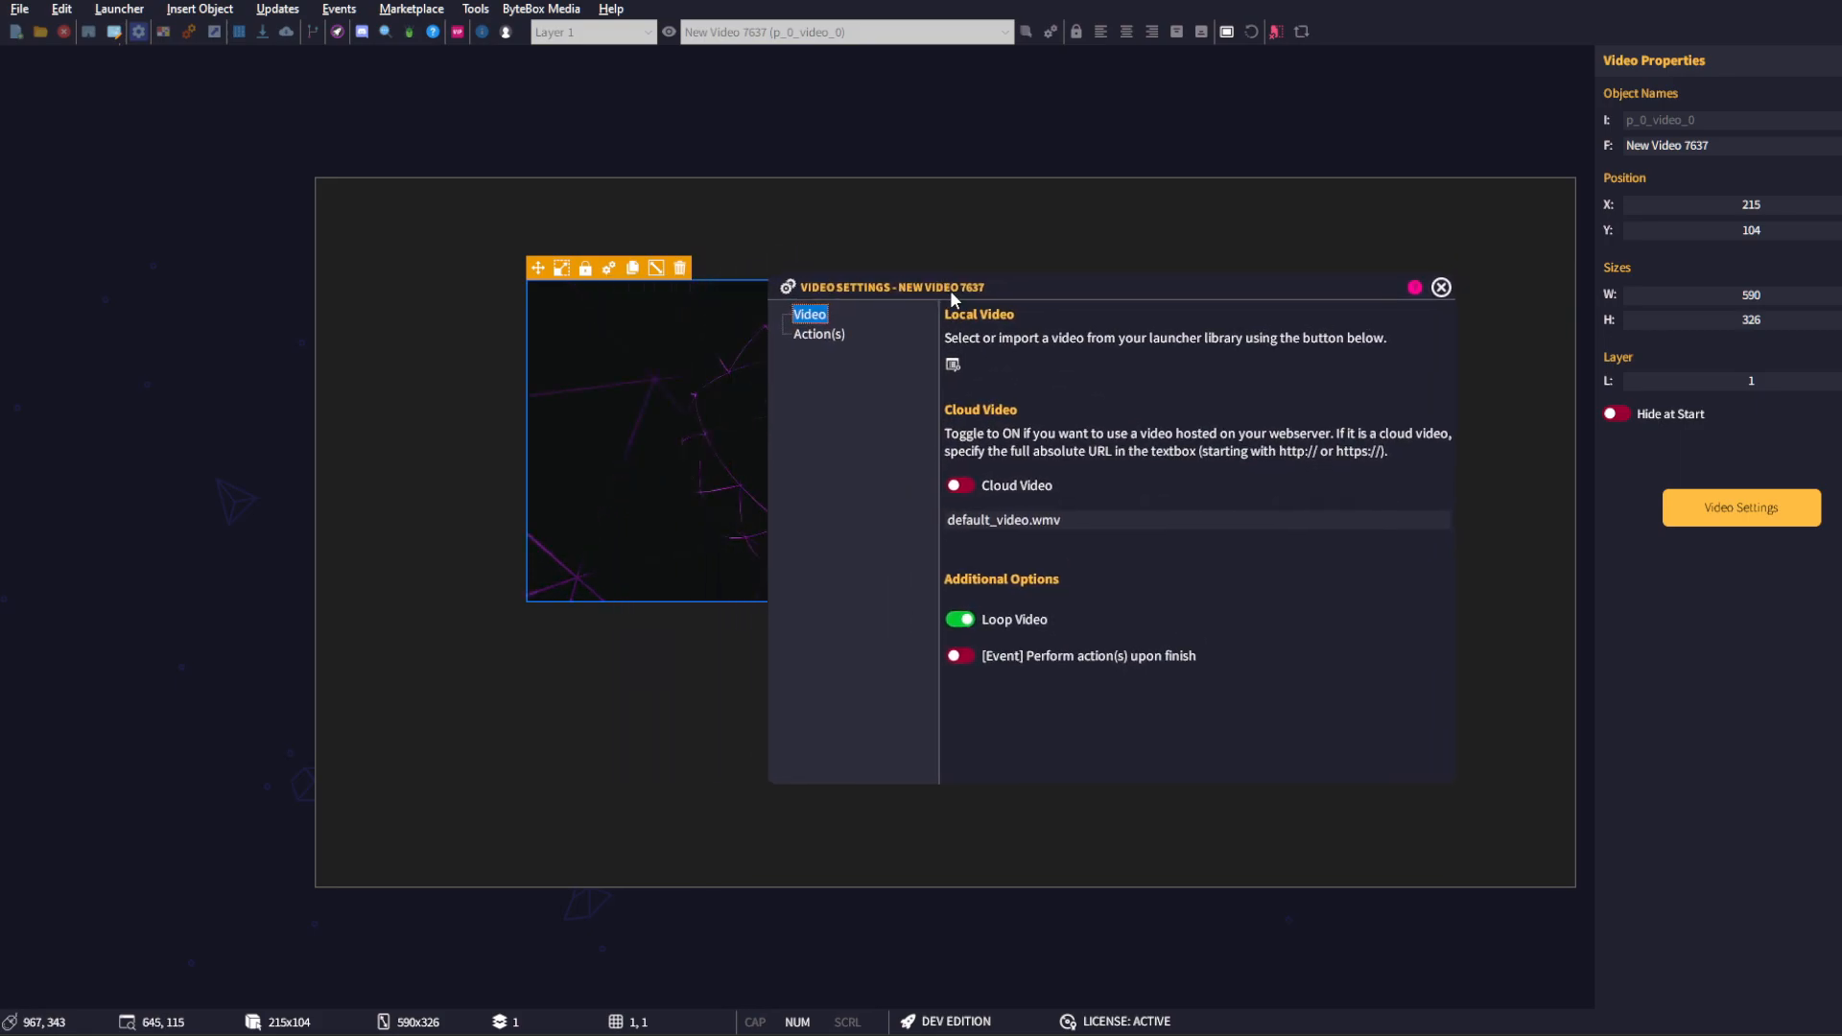
click(931, 373)
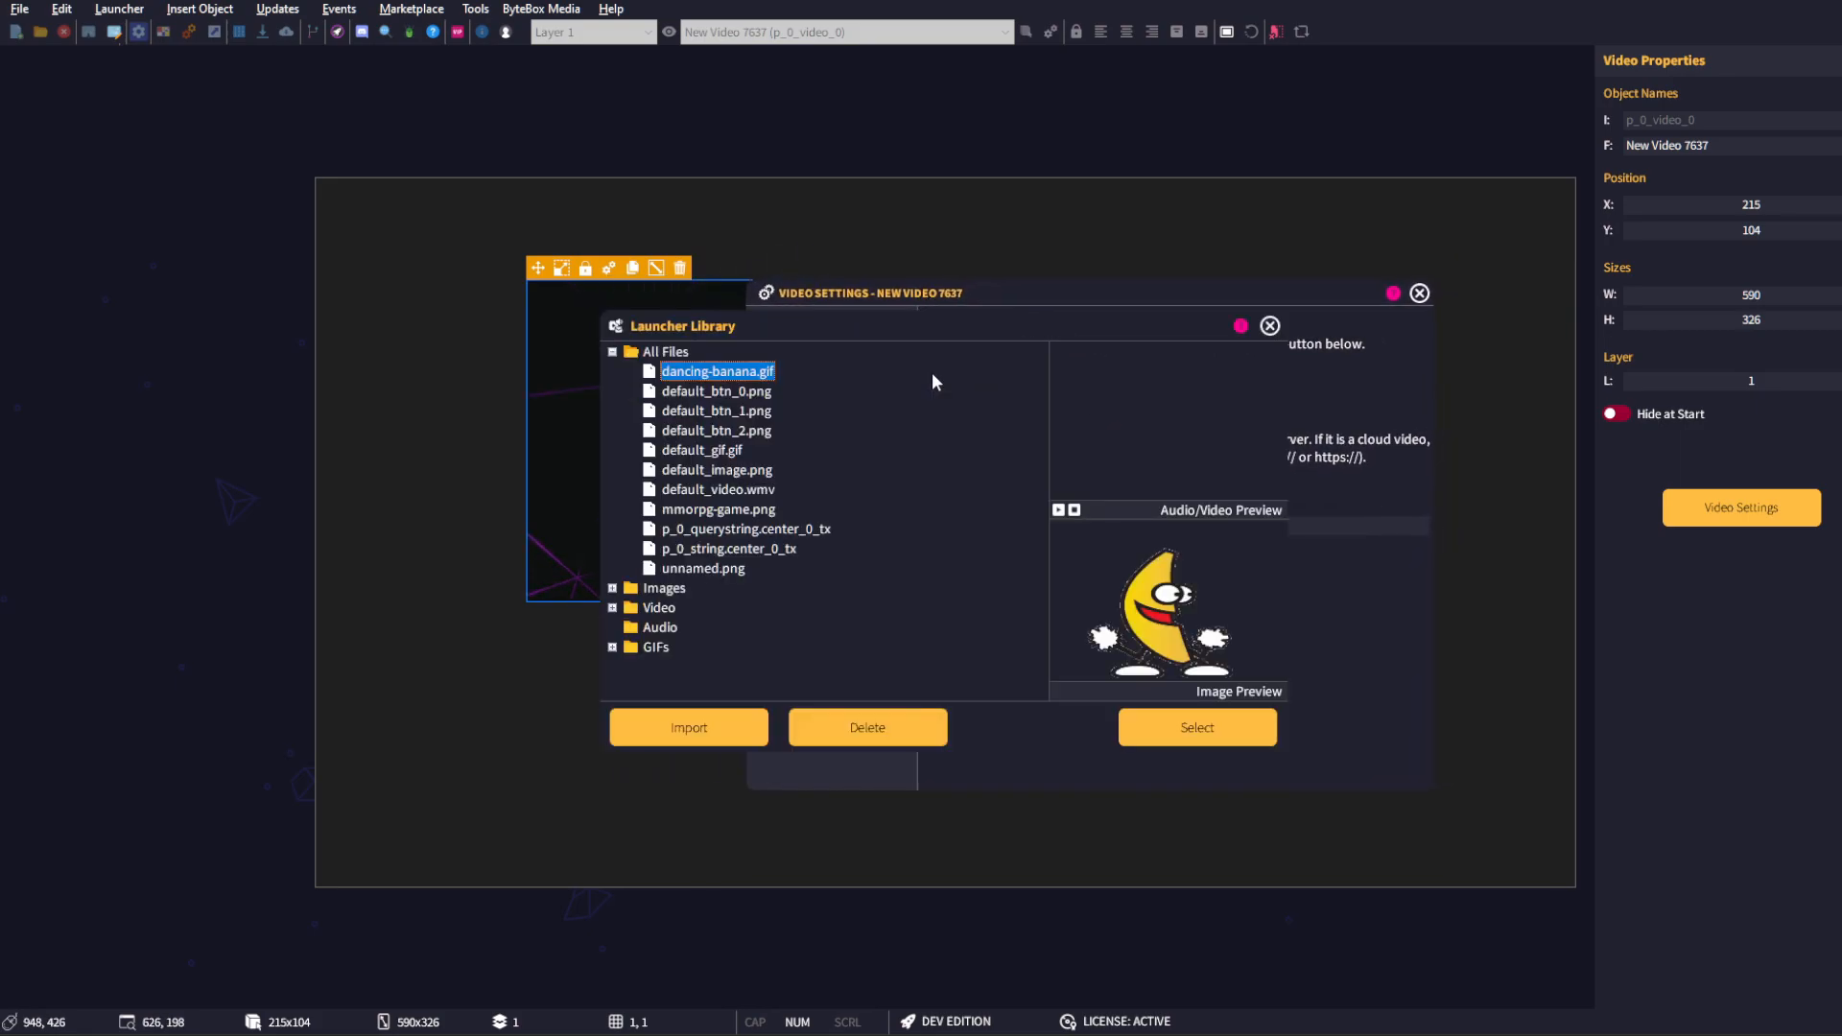
double_click(659, 608)
click(742, 627)
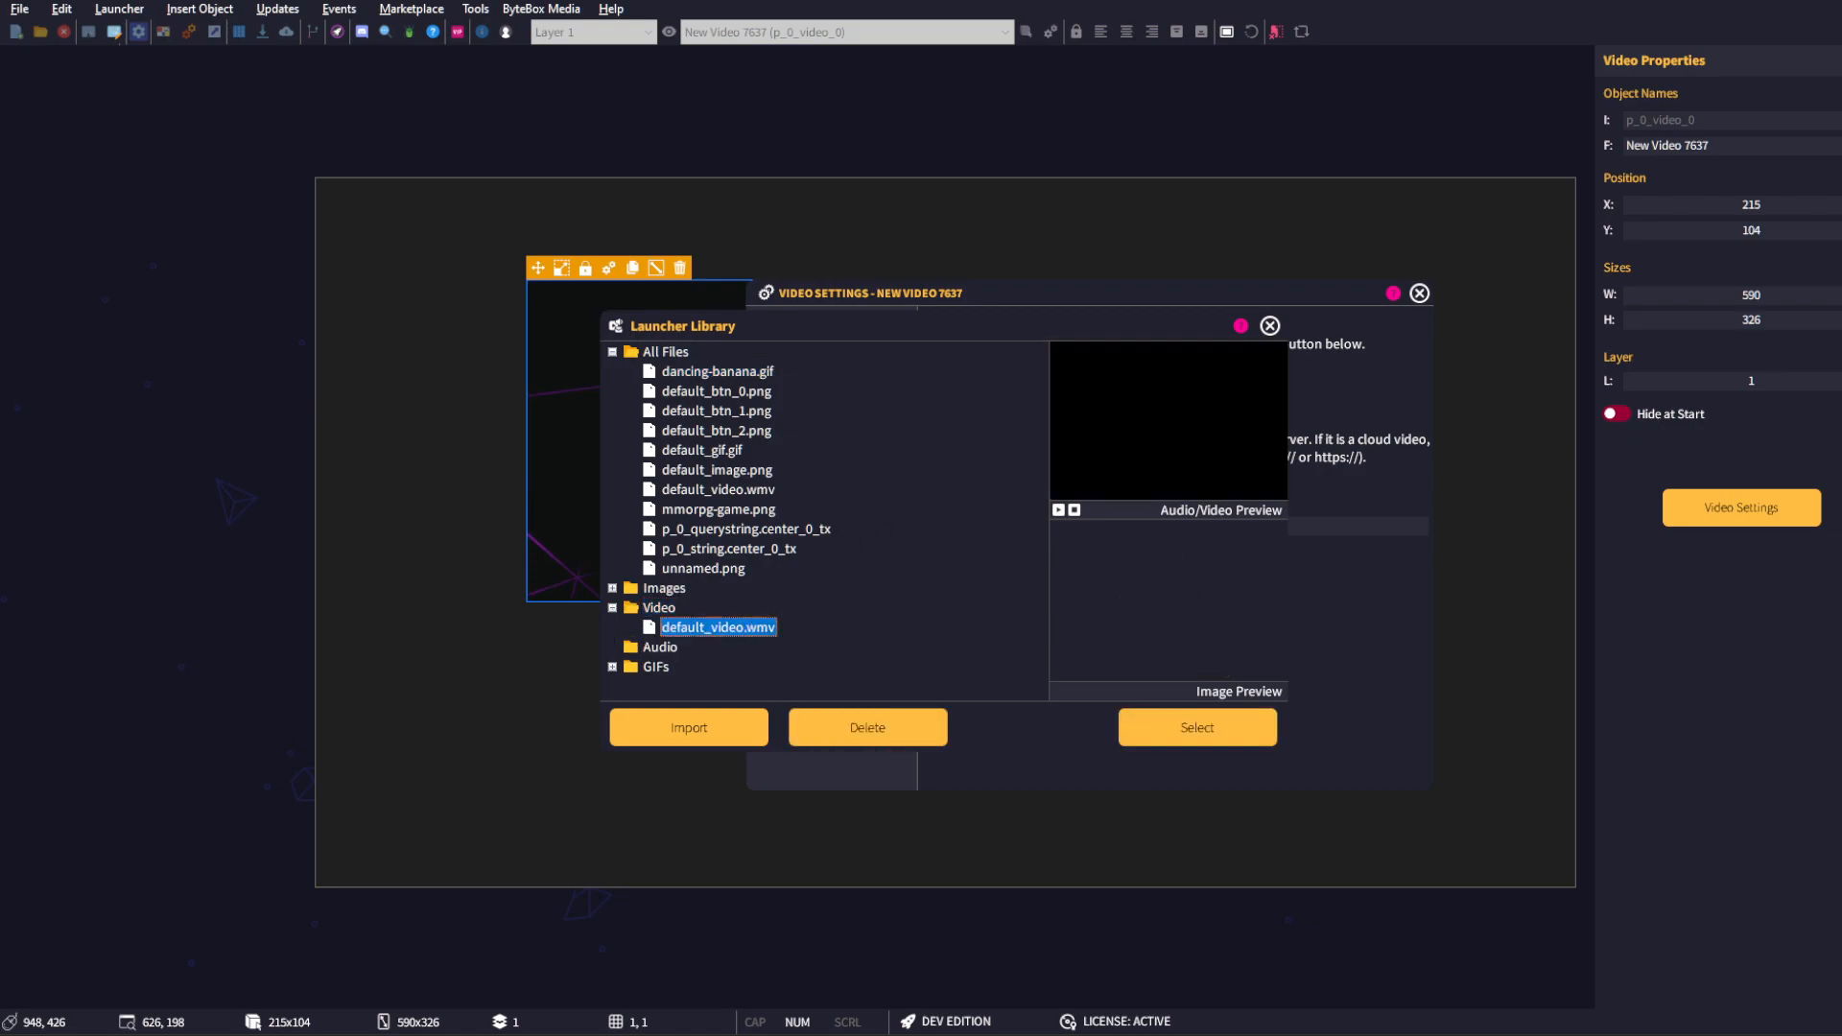
click(1197, 727)
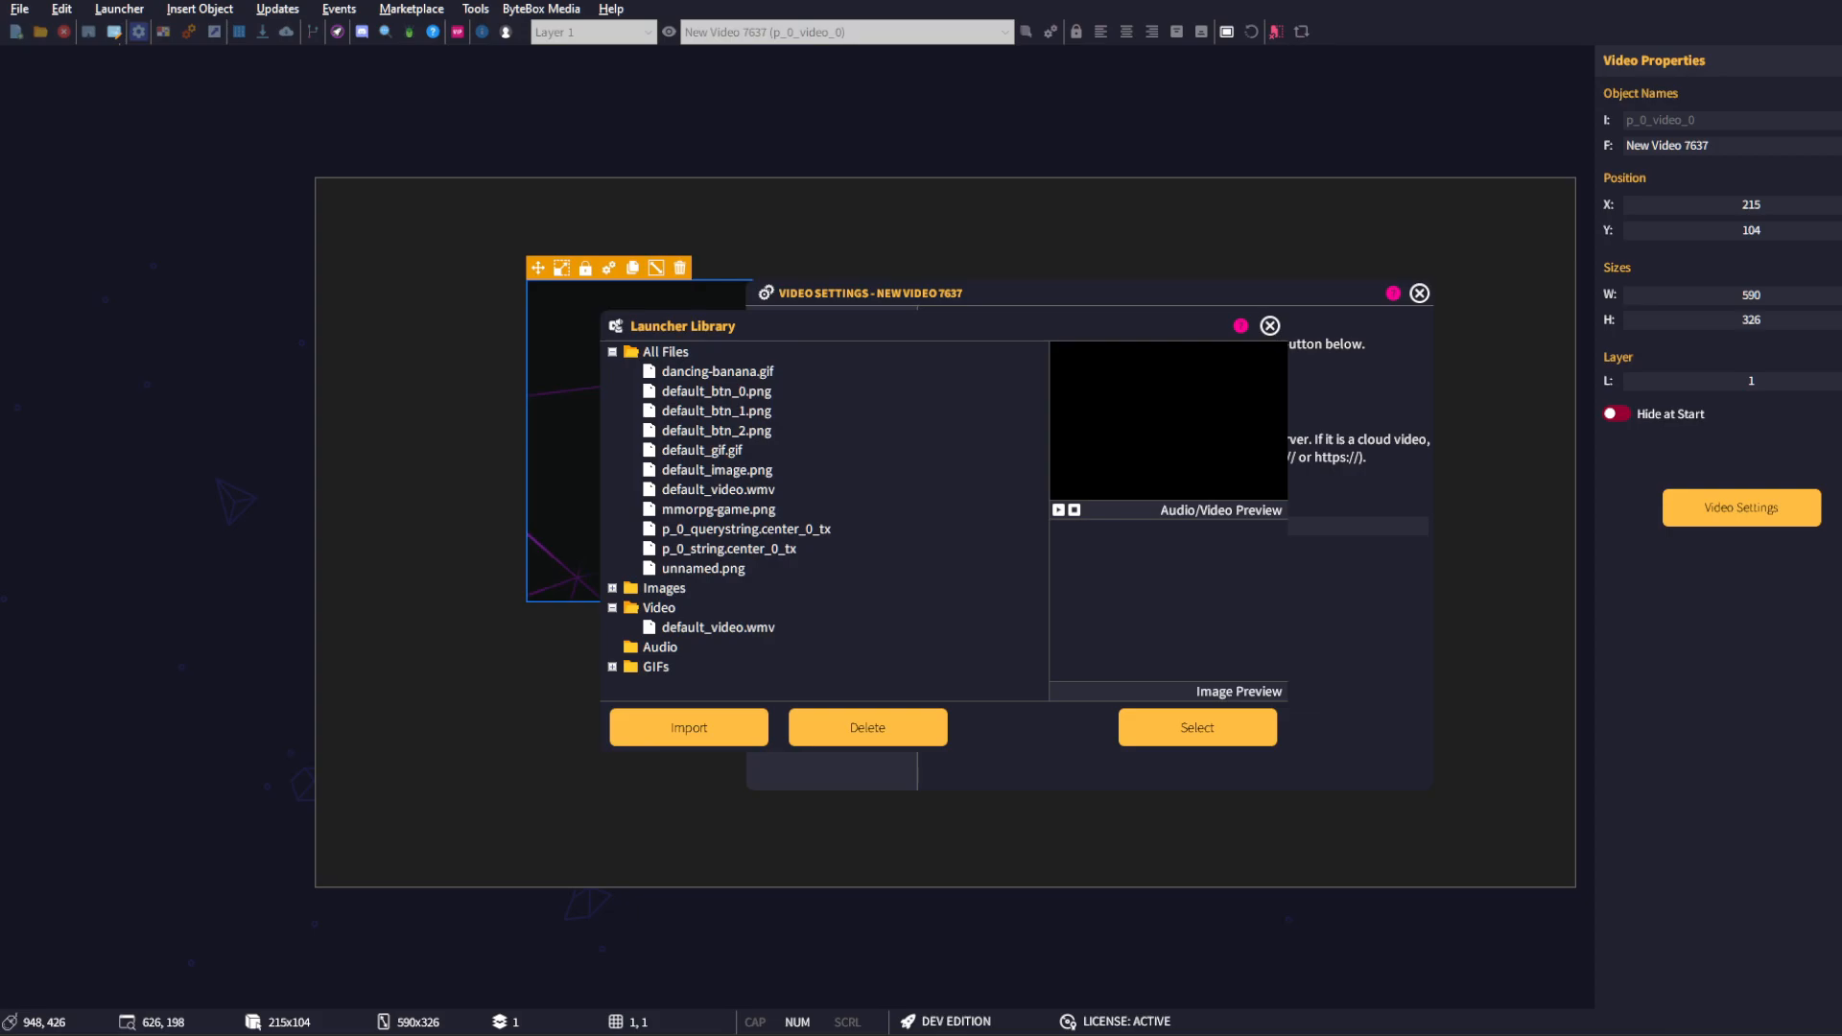
drag(1003, 583, 895, 543)
key(Return)
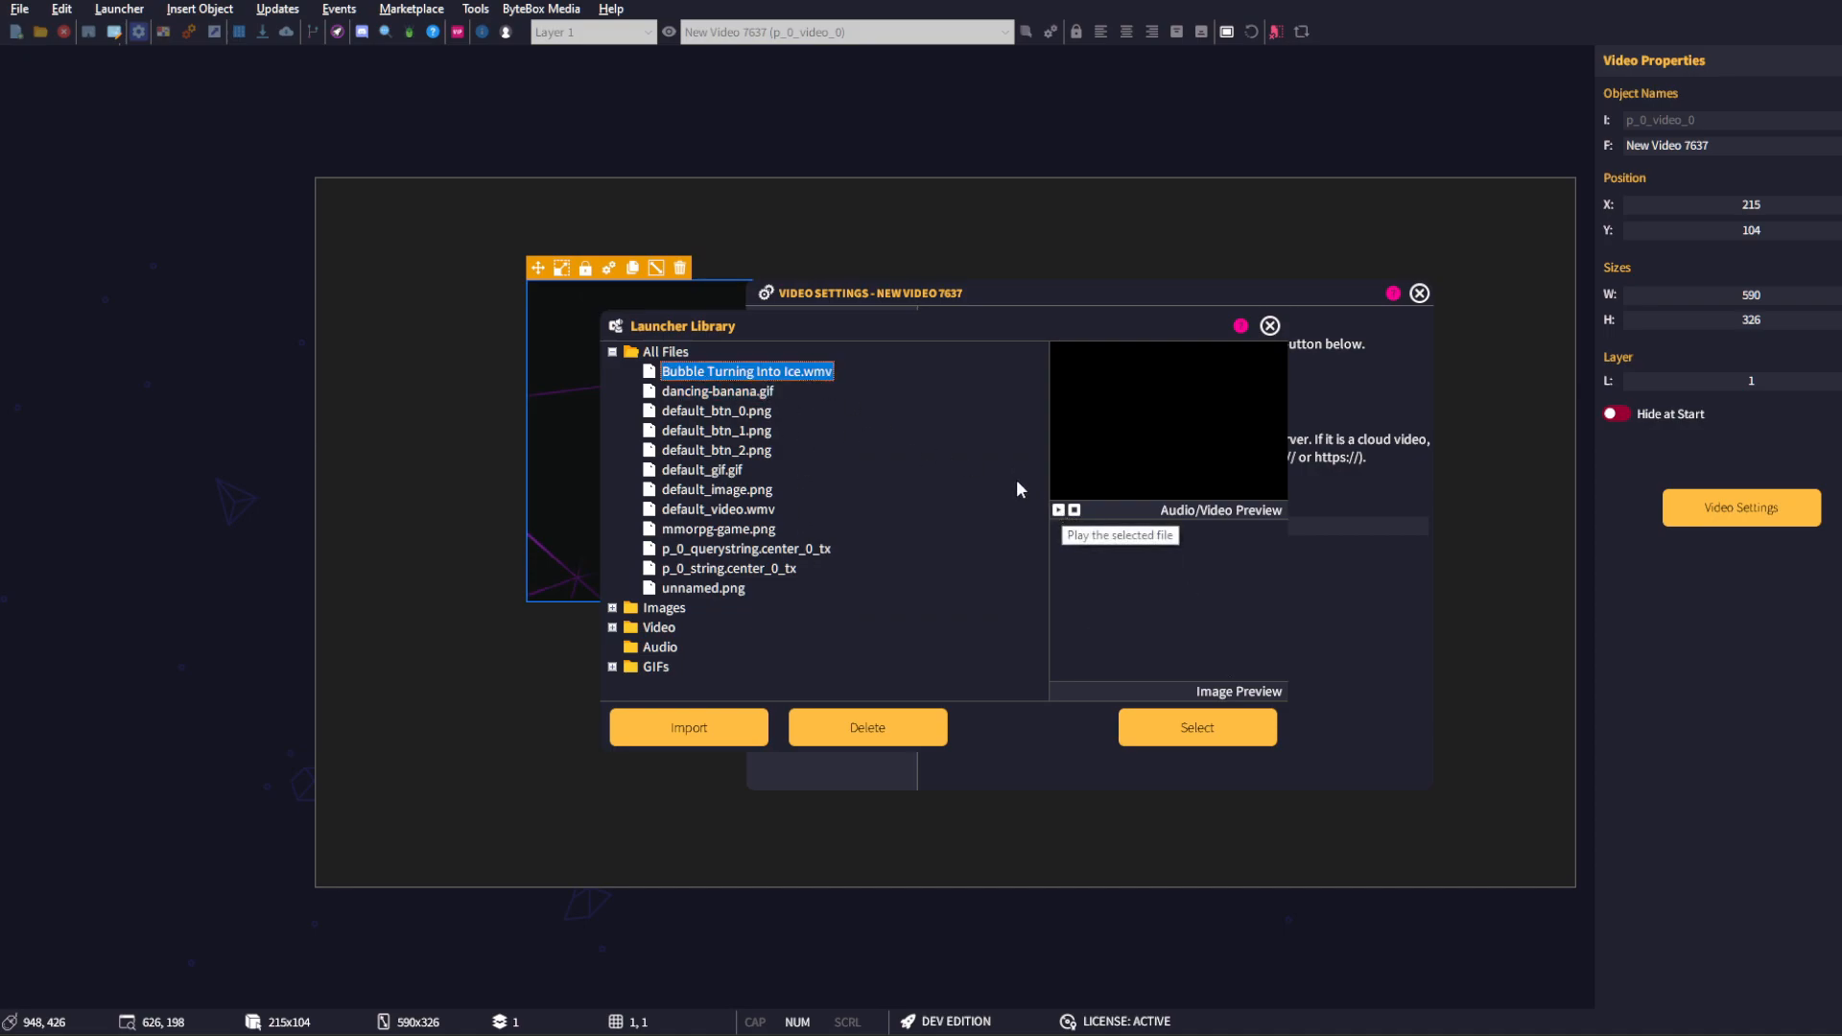
- Preview Bubble Turning Into Ice.wmv in the library and assign it as the object's video
click(1058, 510)
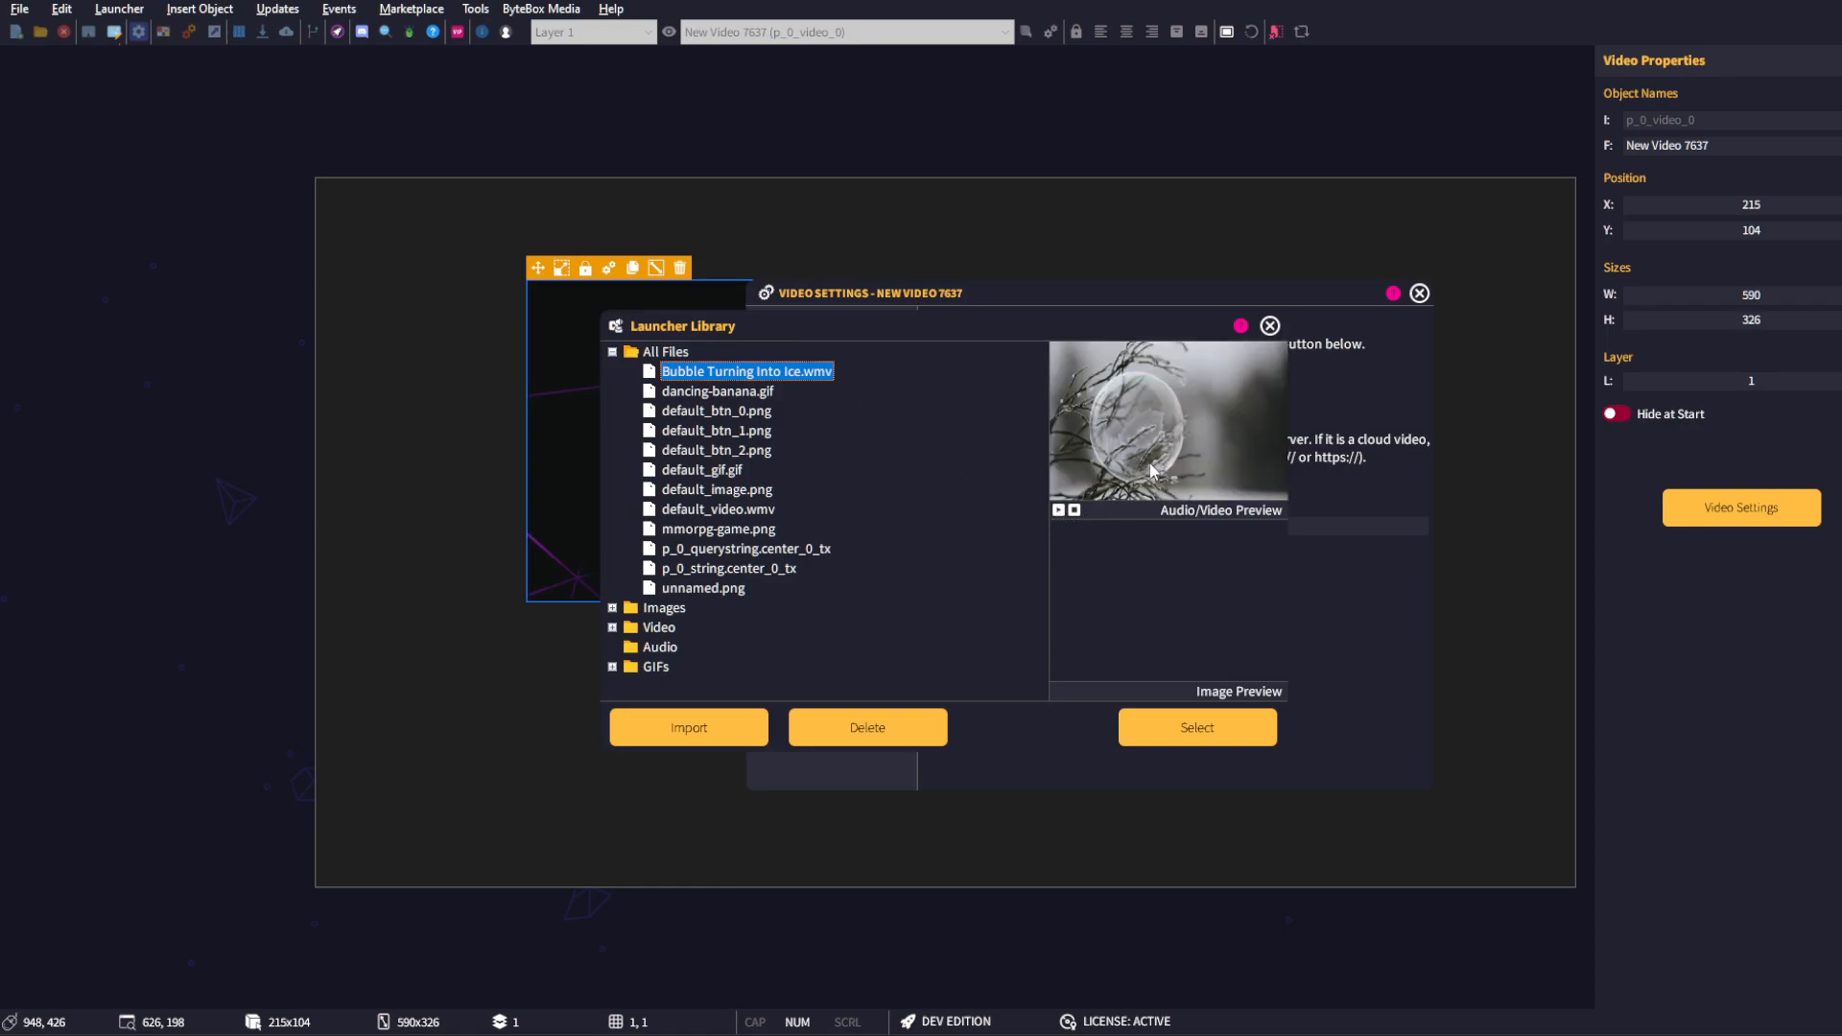
click(1209, 737)
click(1418, 293)
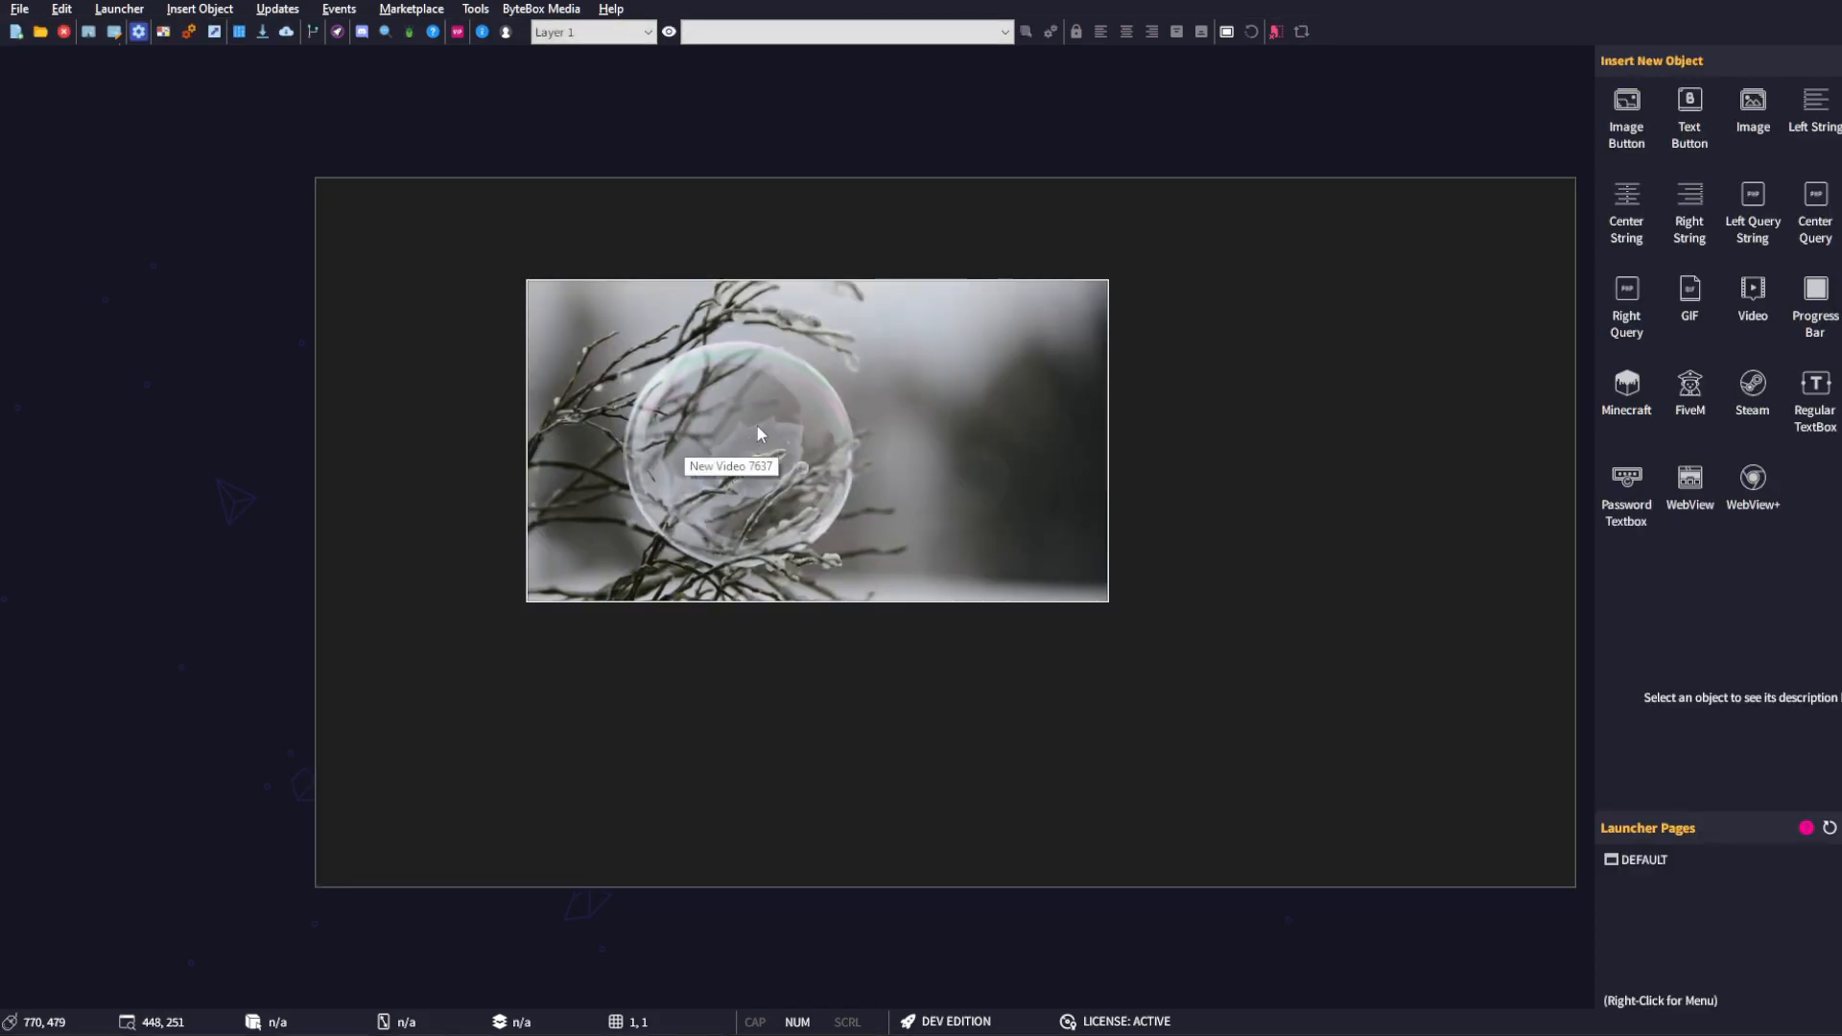
- Enlarge the video object to about 1172 × 636 and center it horizontally on the canvas, at about Y 36
click(762, 495)
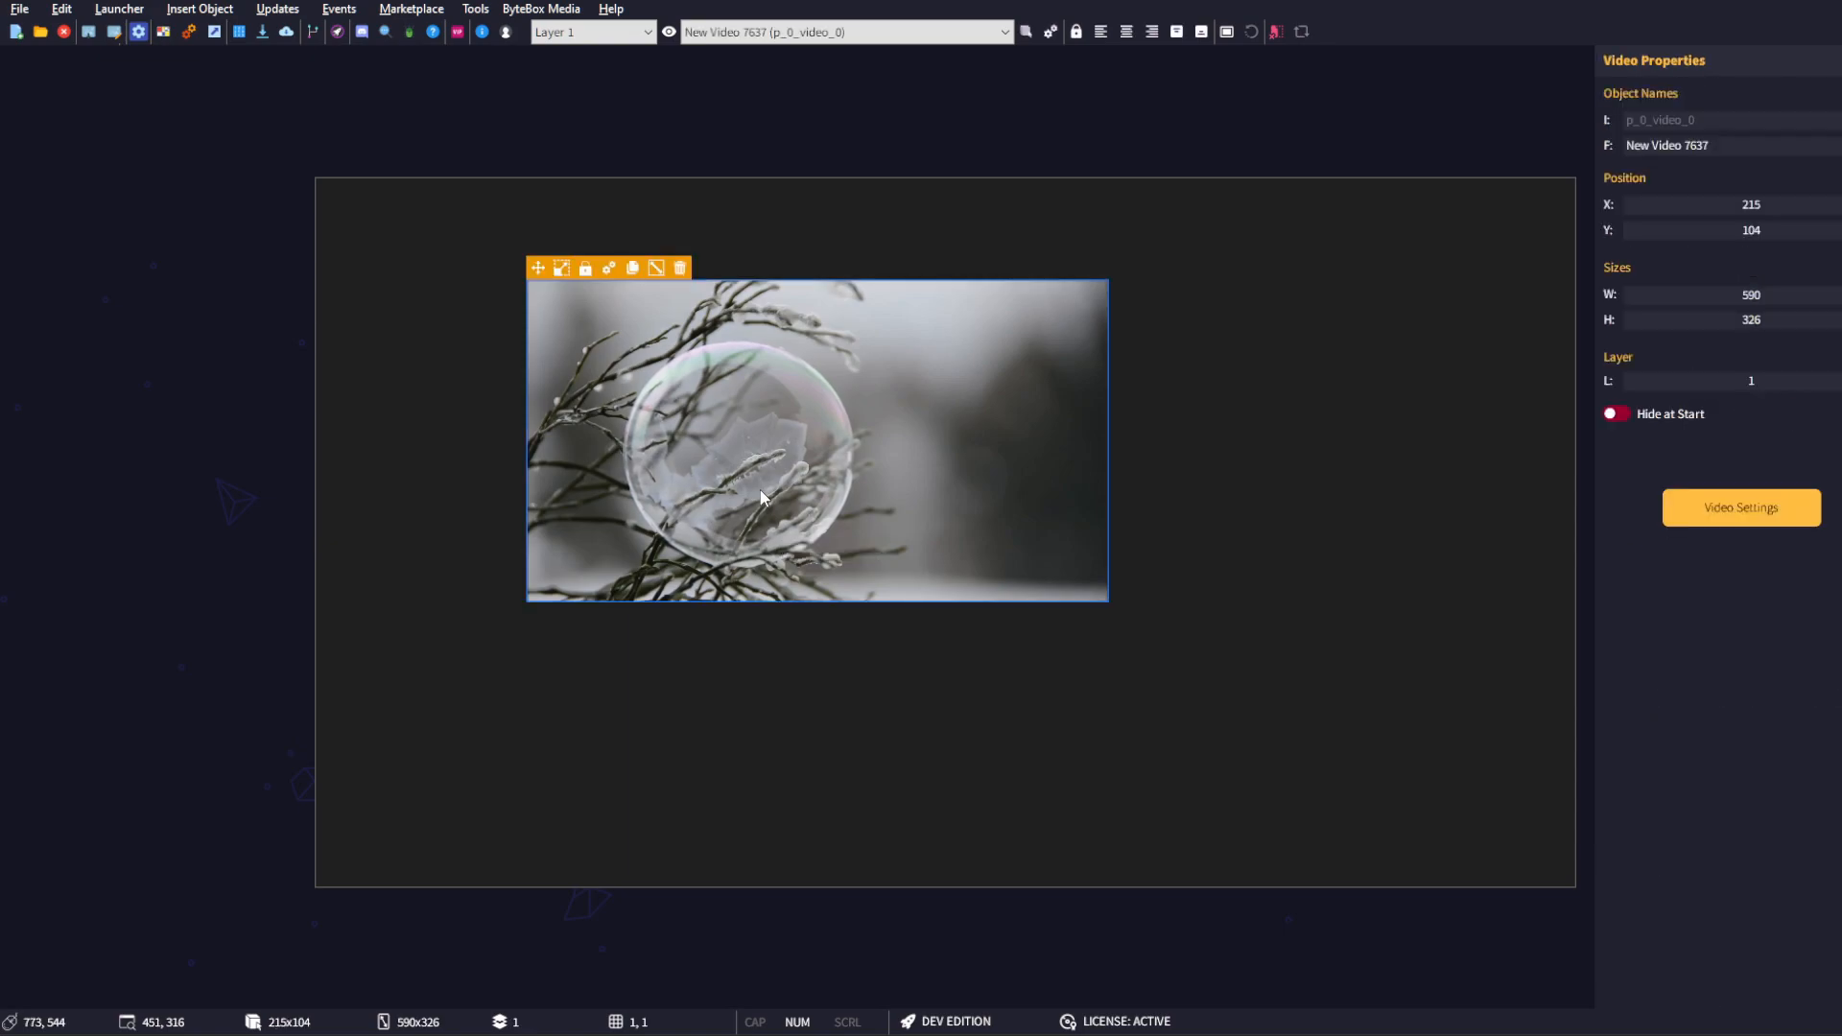
drag(543, 268, 322, 189)
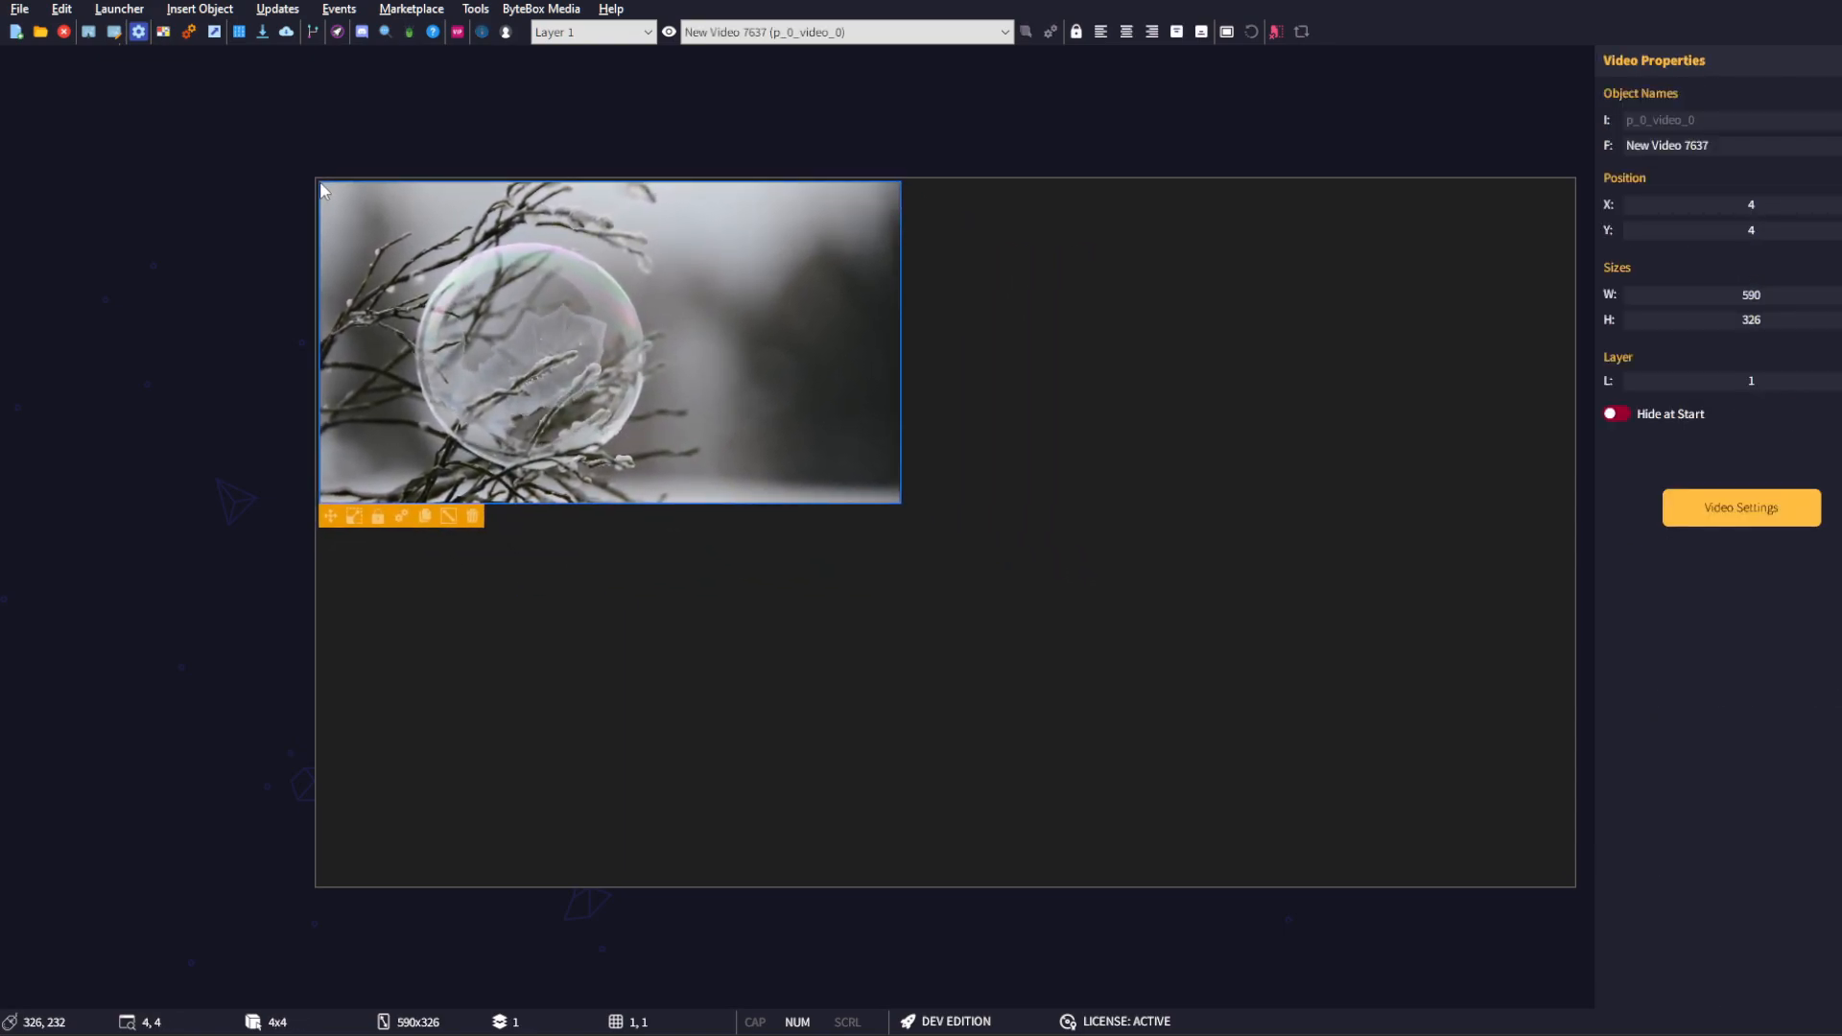
click(356, 518)
drag(904, 506, 1579, 885)
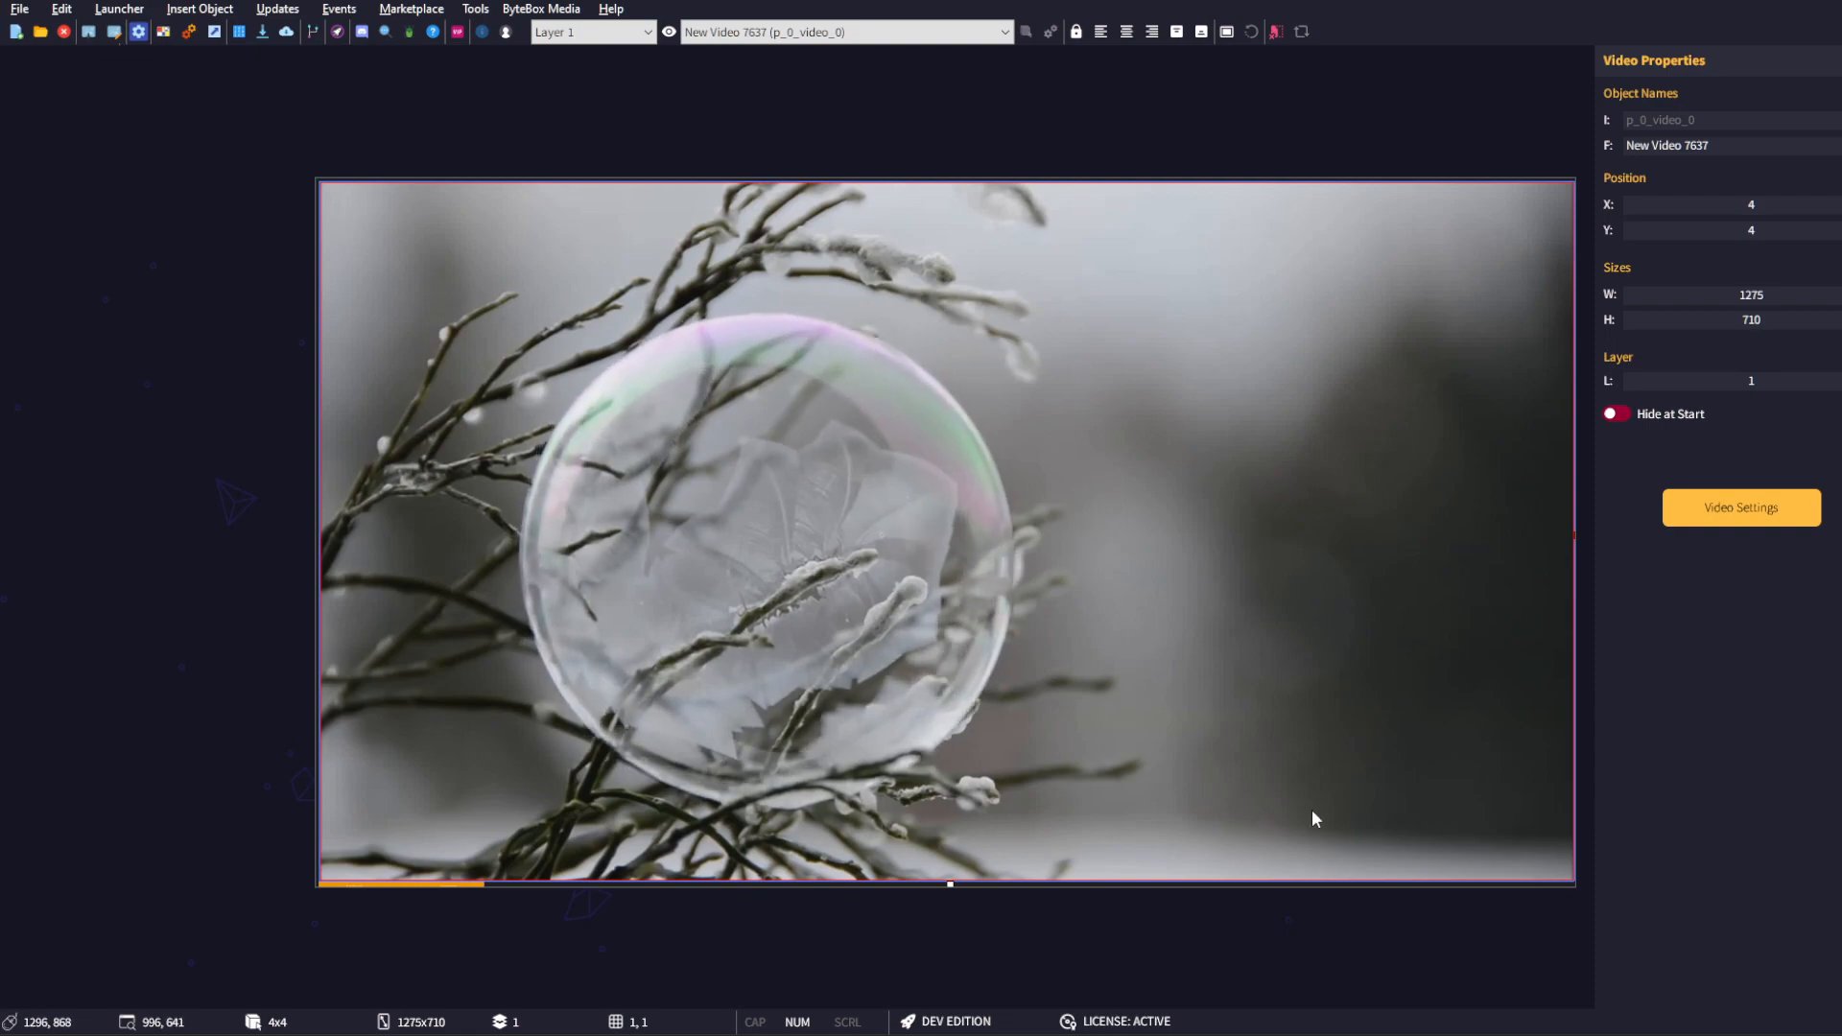
drag(1575, 880, 1476, 815)
drag(330, 821, 353, 211)
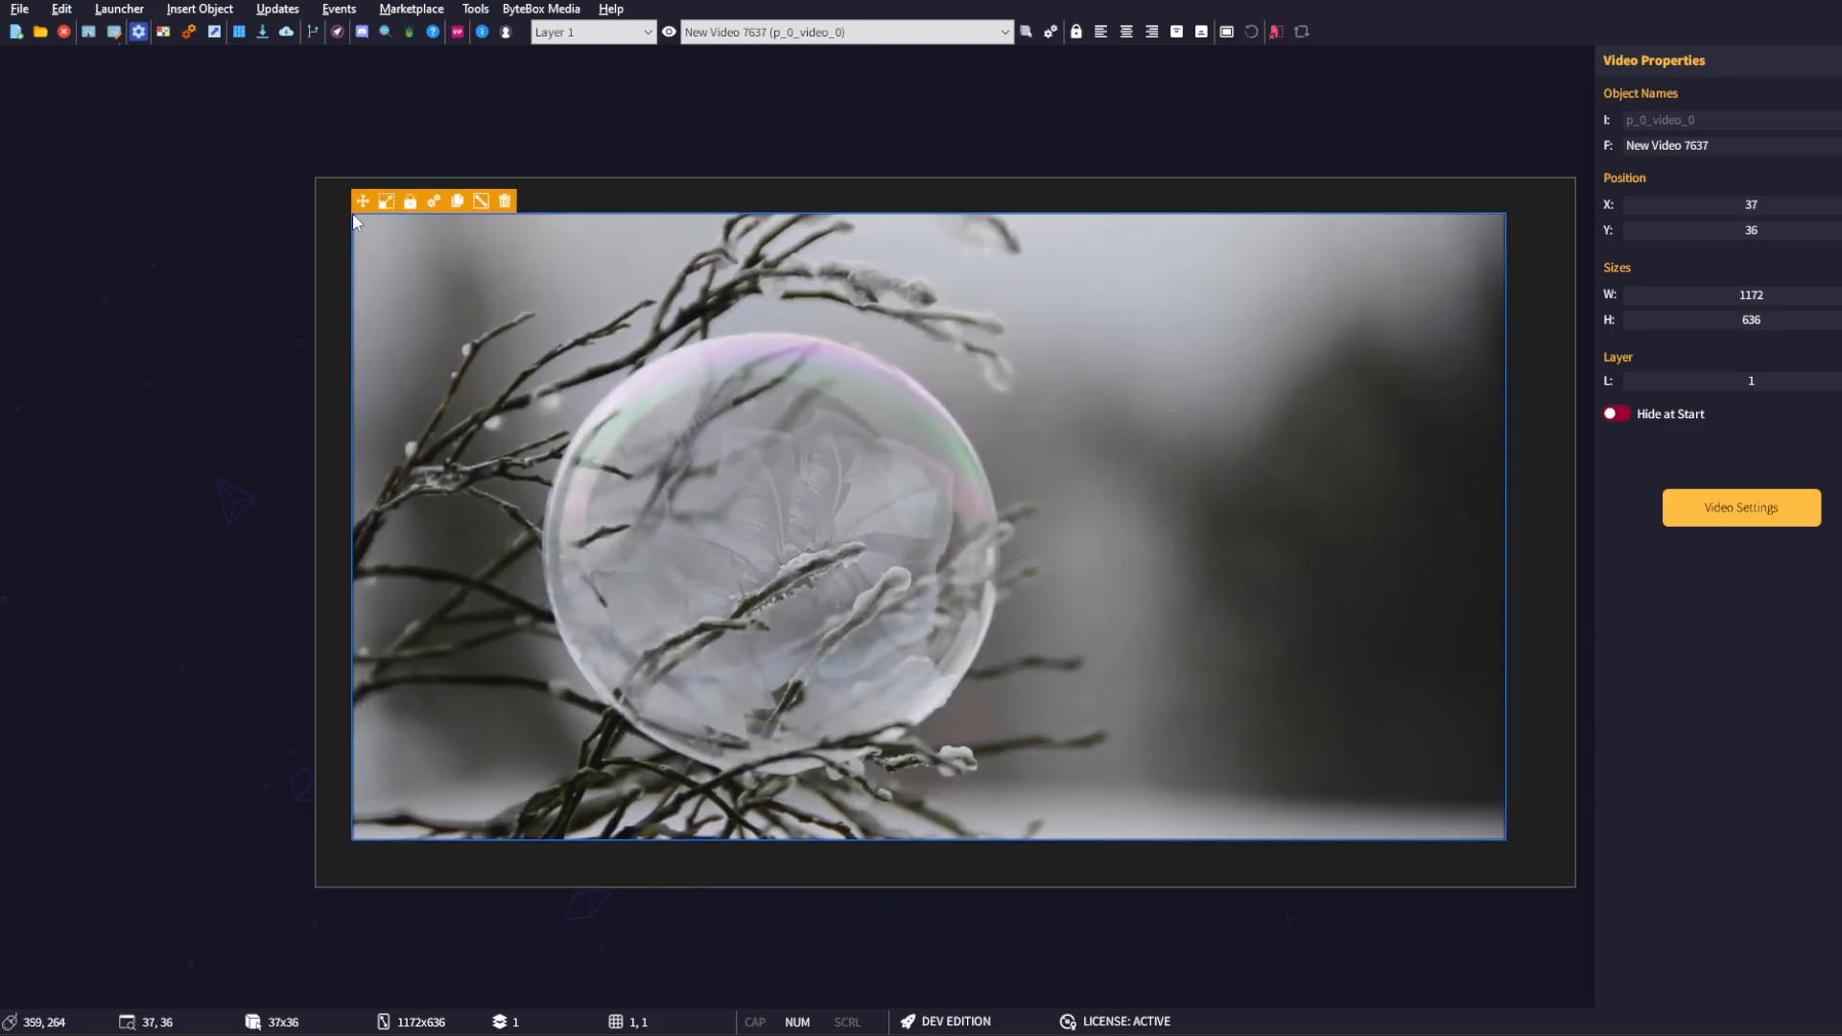
click(1127, 34)
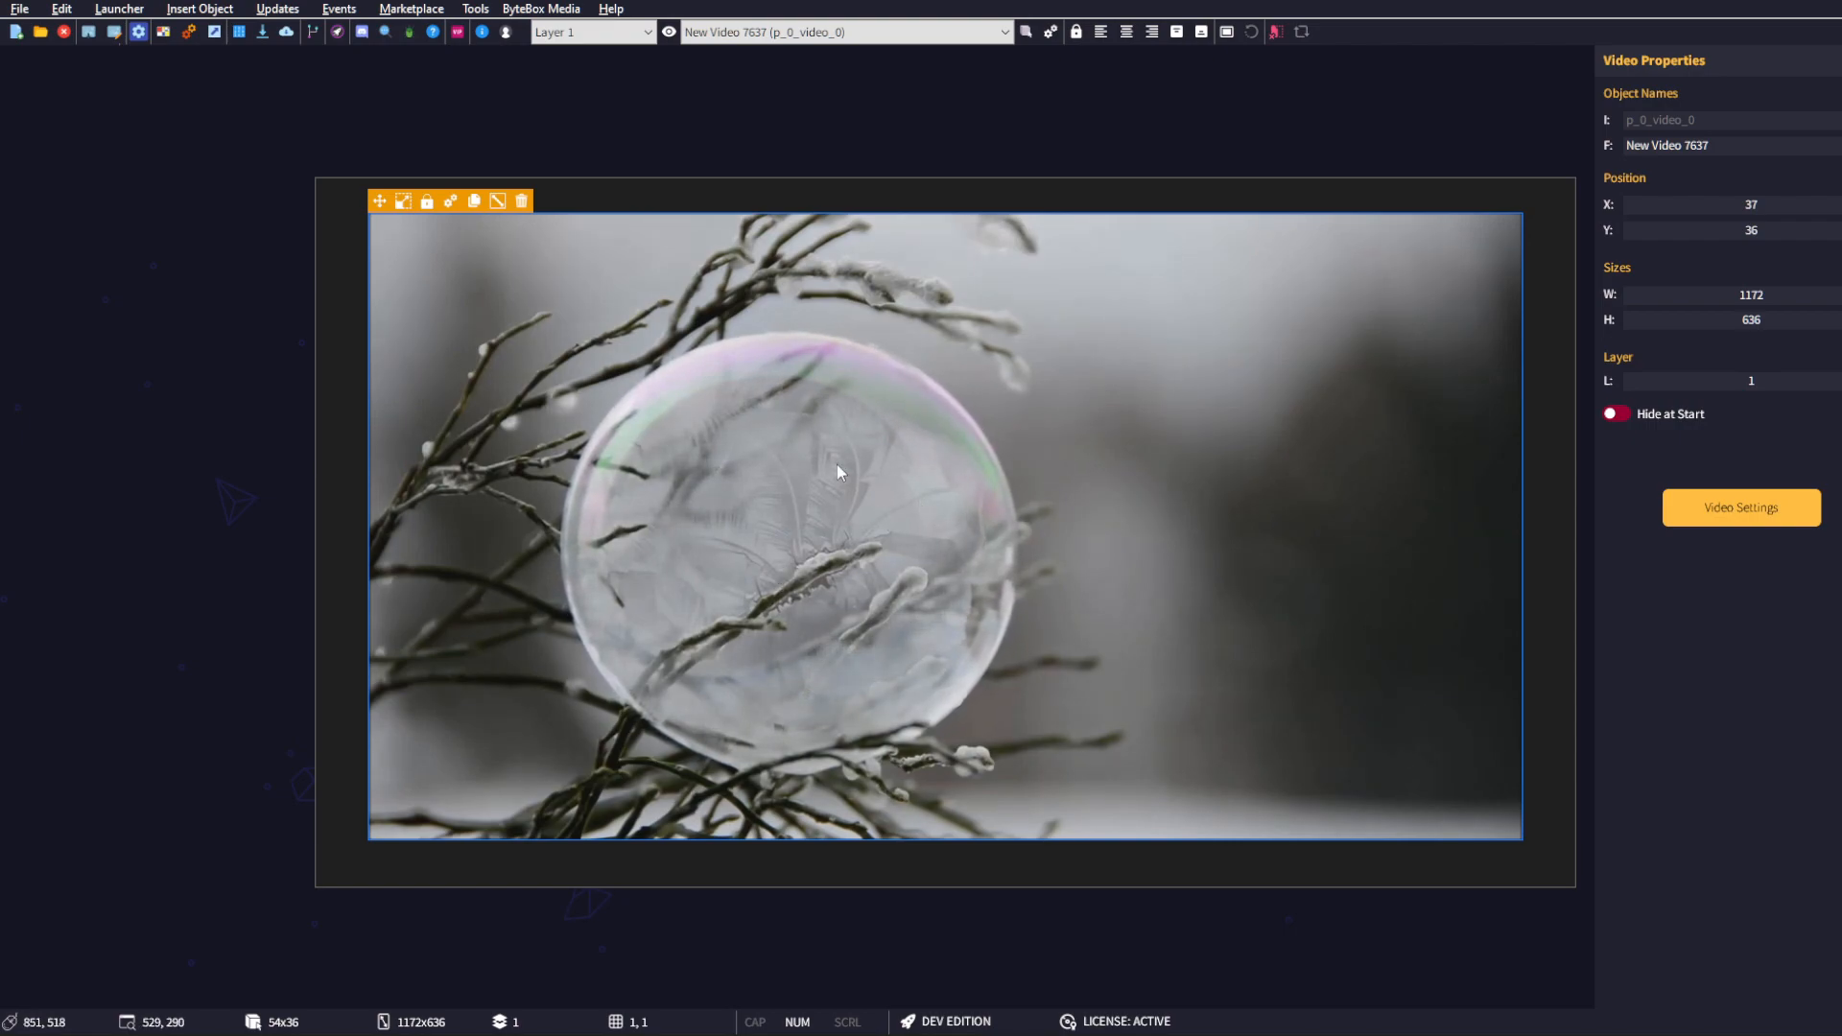
click(450, 201)
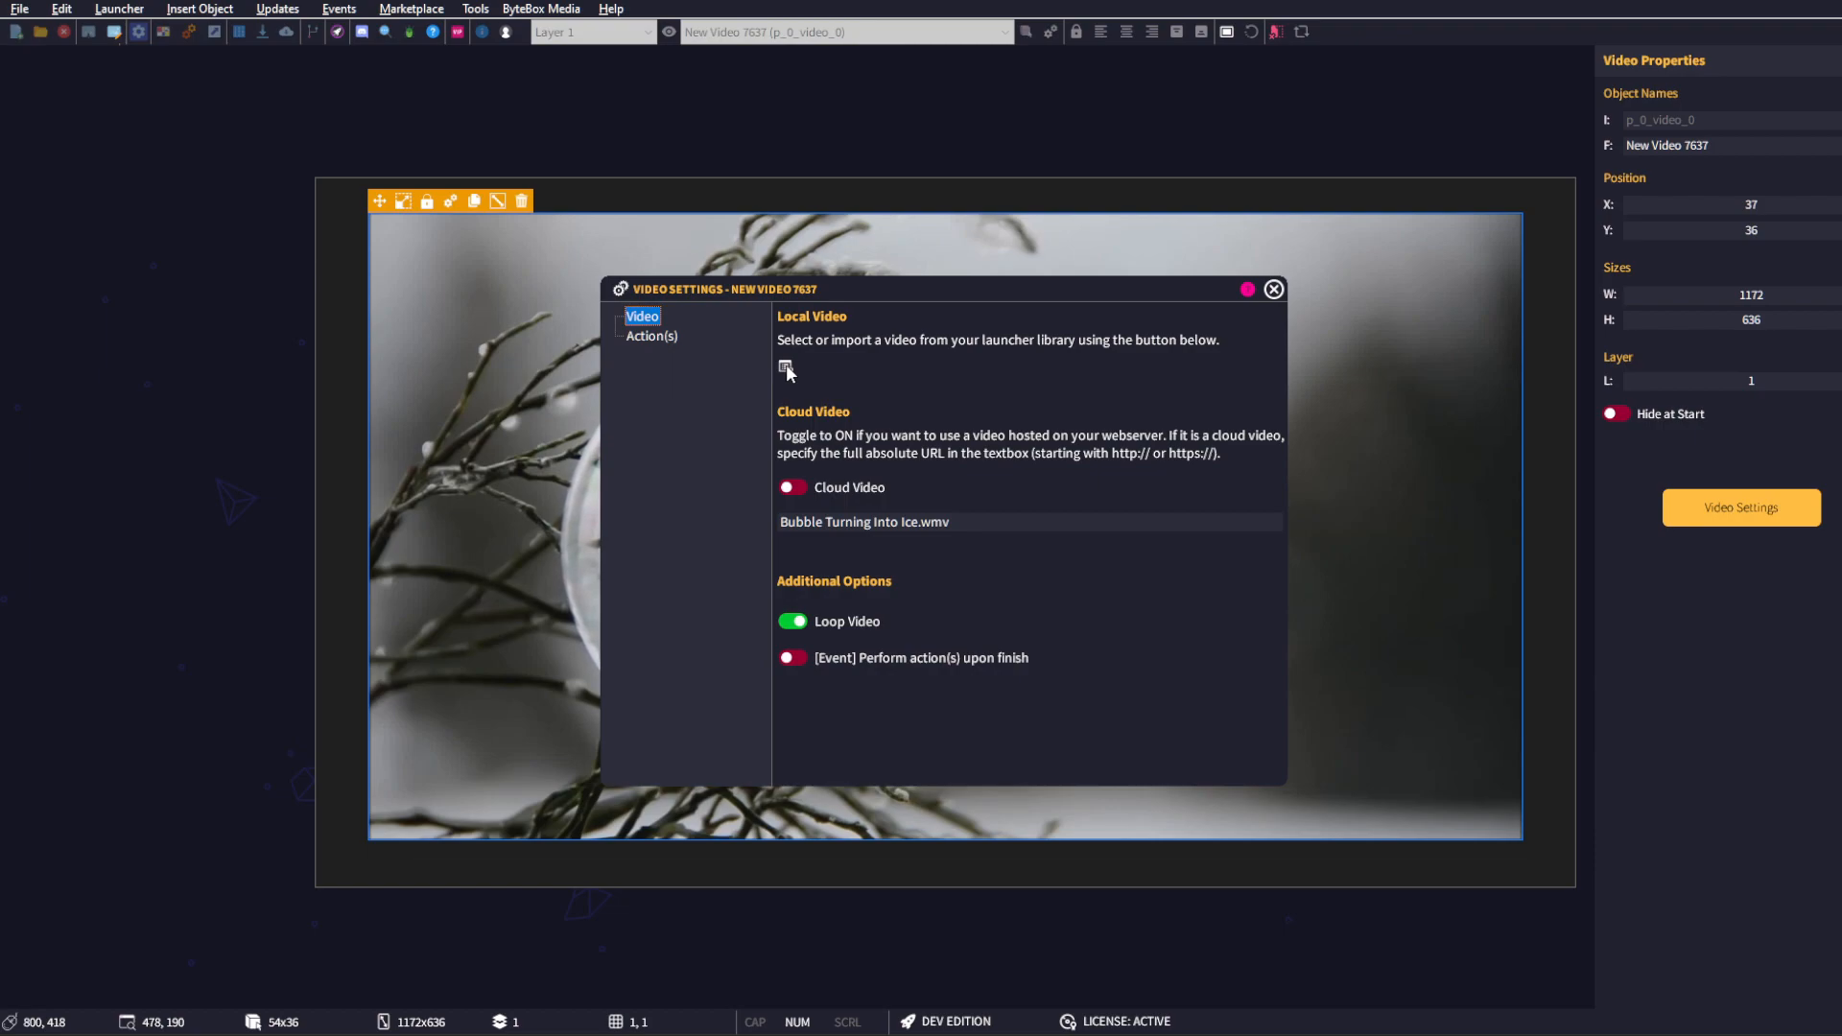
click(950, 527)
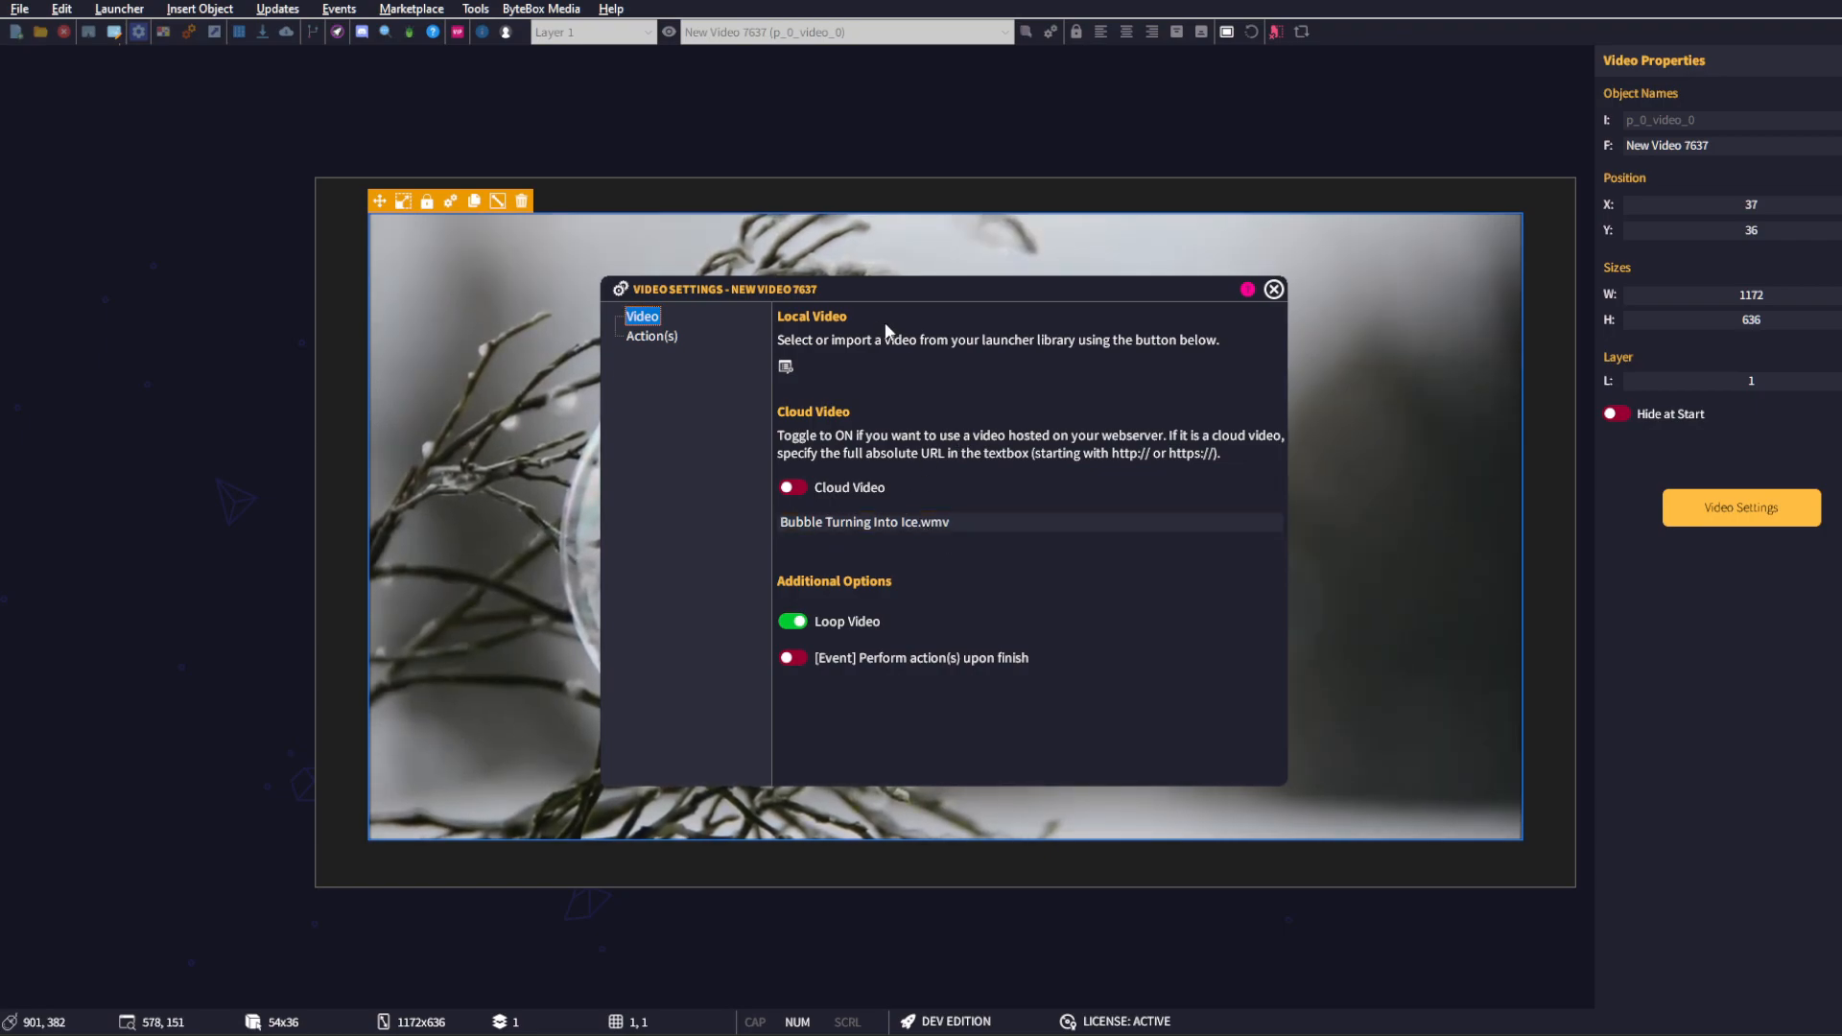
mouse_move(859, 294)
mouse_down()
mouse_move(1235, 485)
mouse_move(1054, 429)
mouse_move(917, 332)
mouse_move(878, 274)
mouse_up()
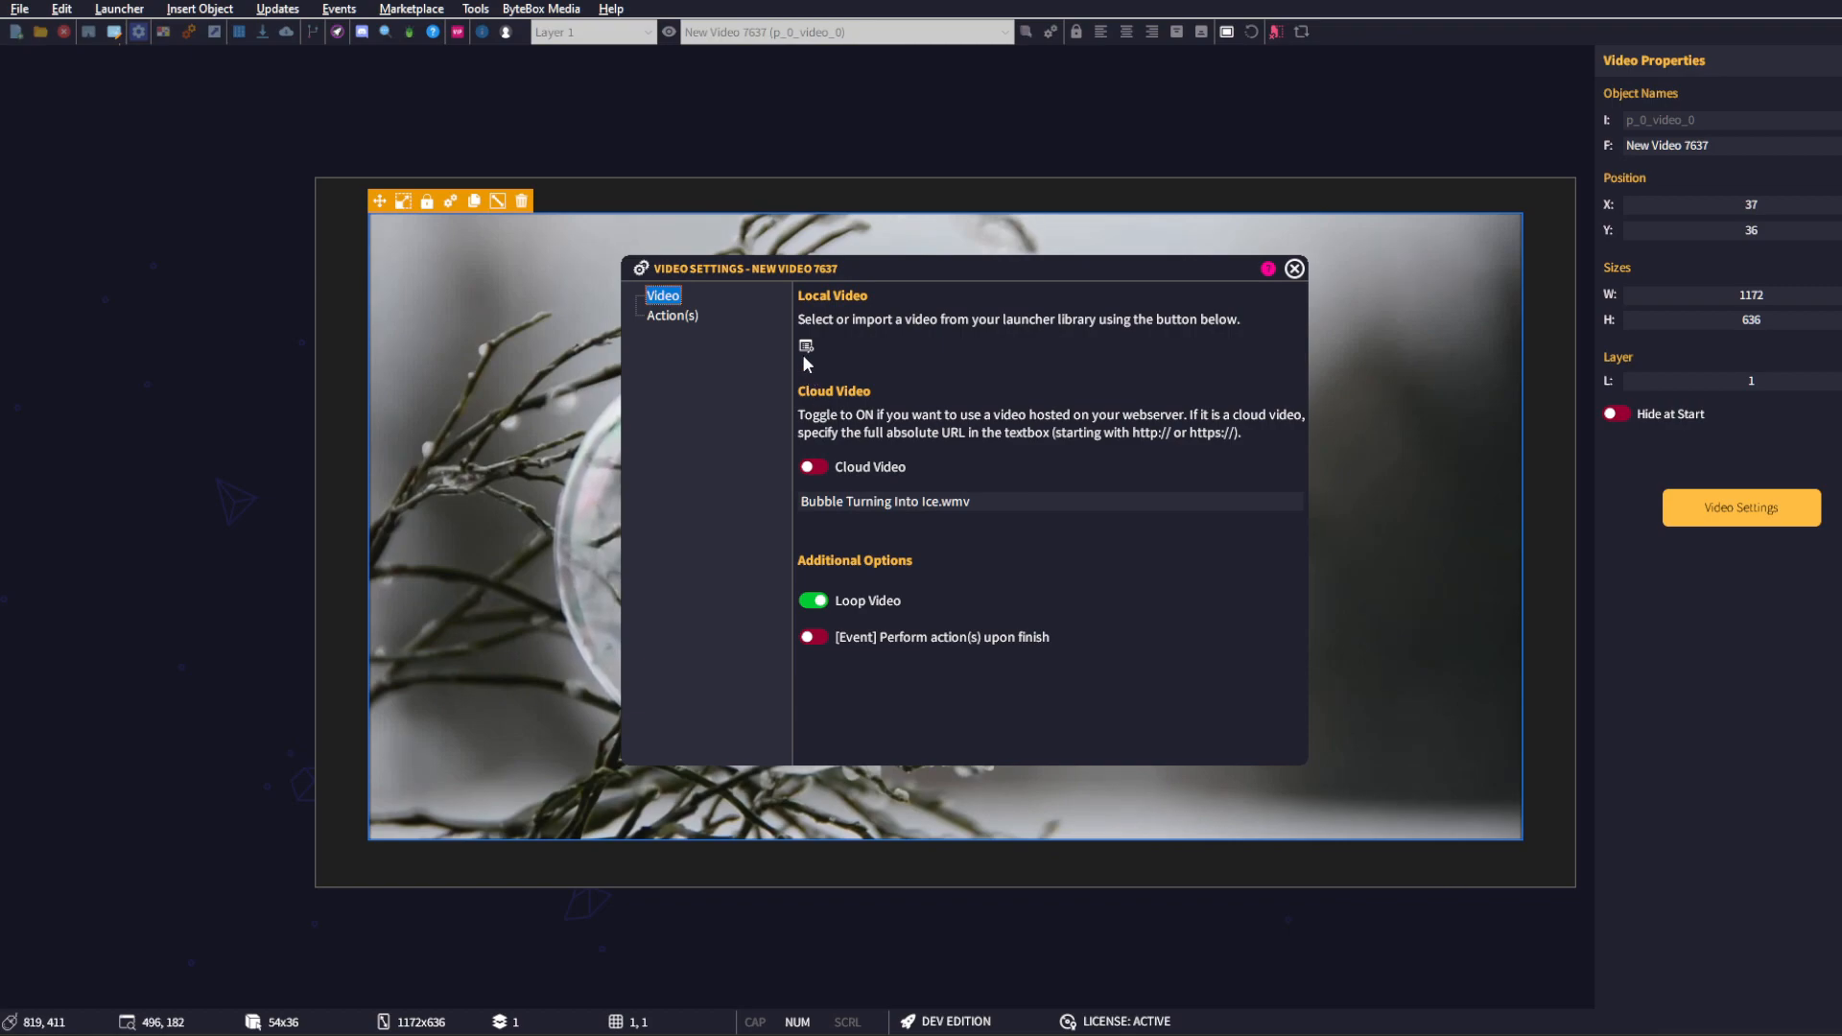
click(817, 467)
click(964, 505)
click(802, 501)
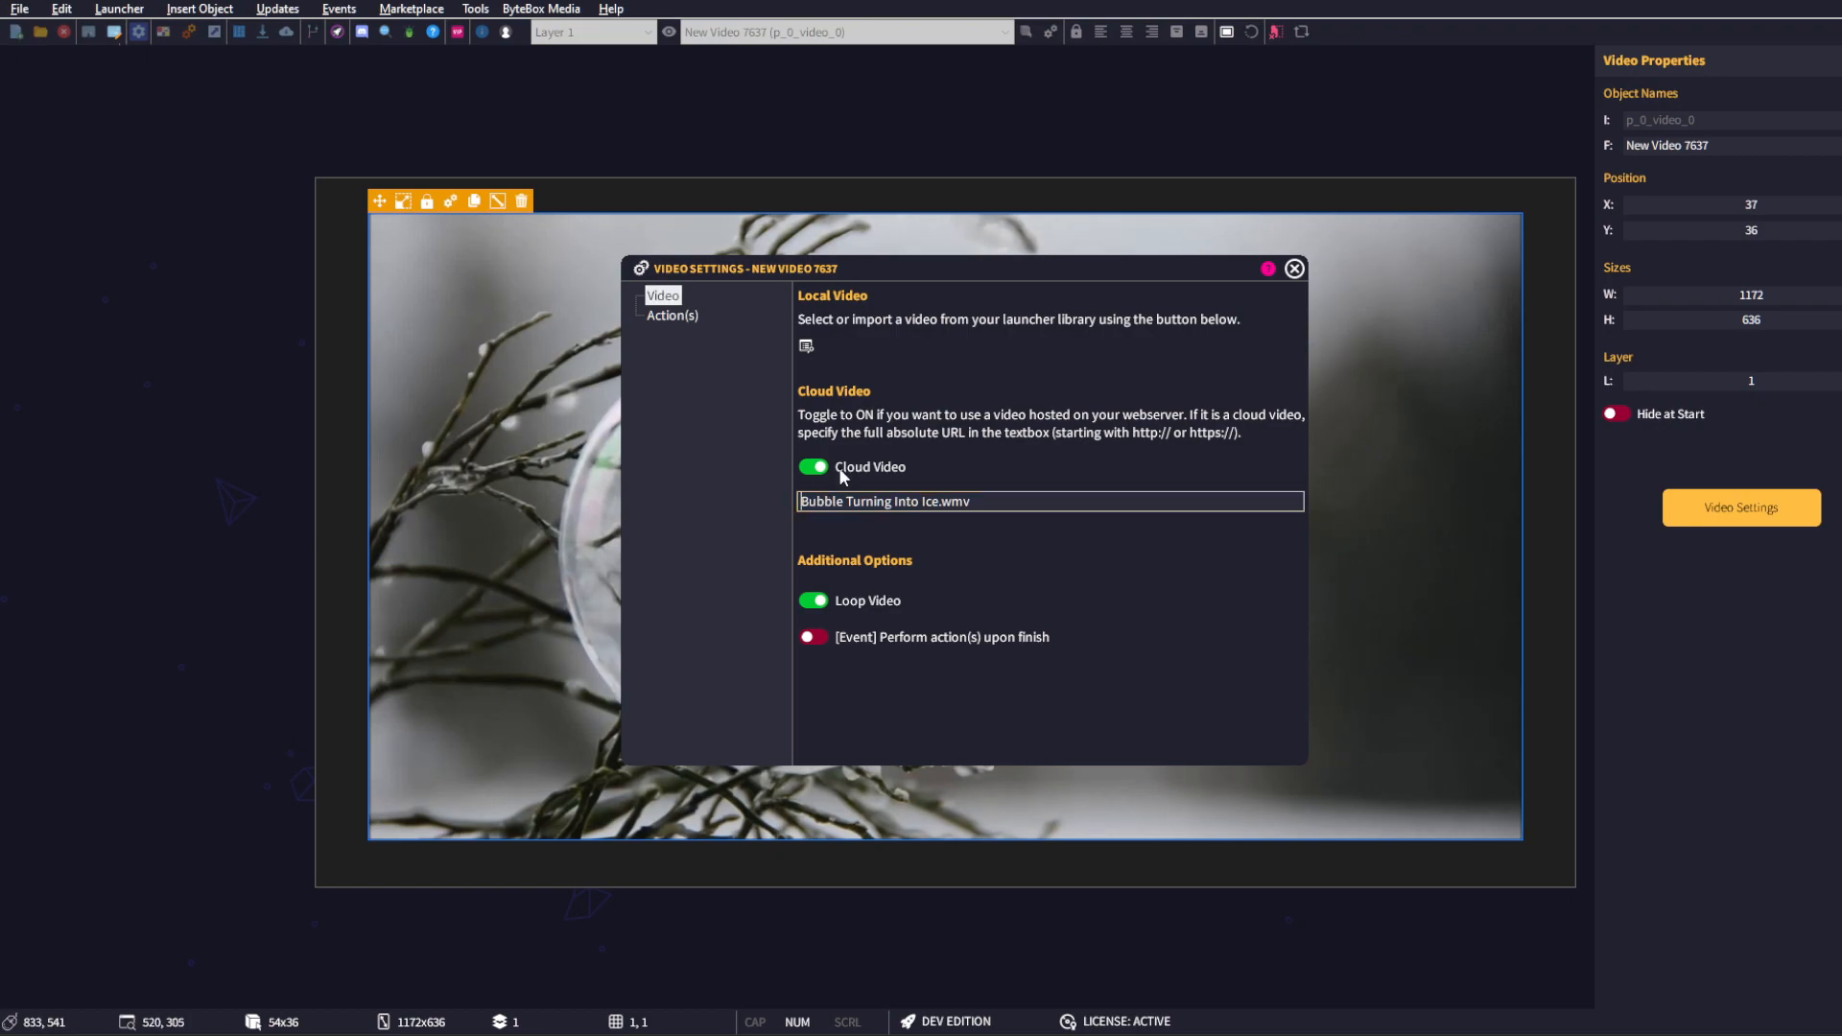
text(https://)
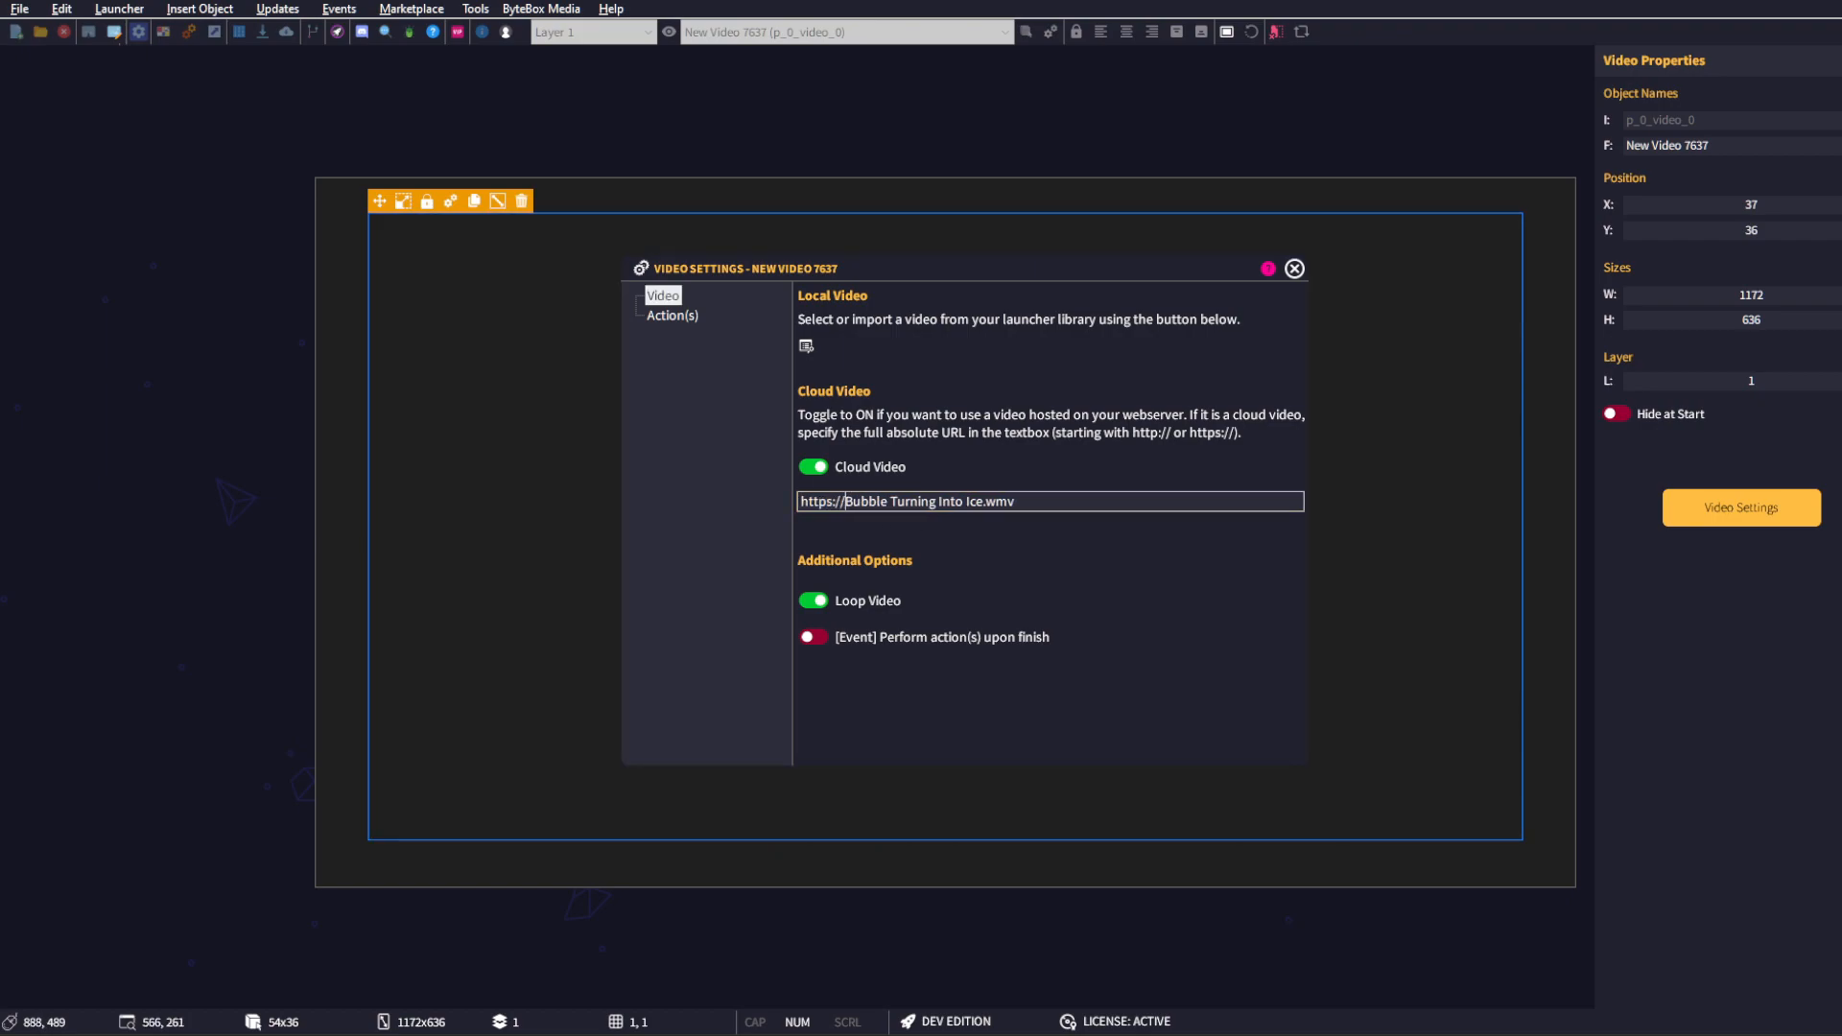
text(mysite.com/)
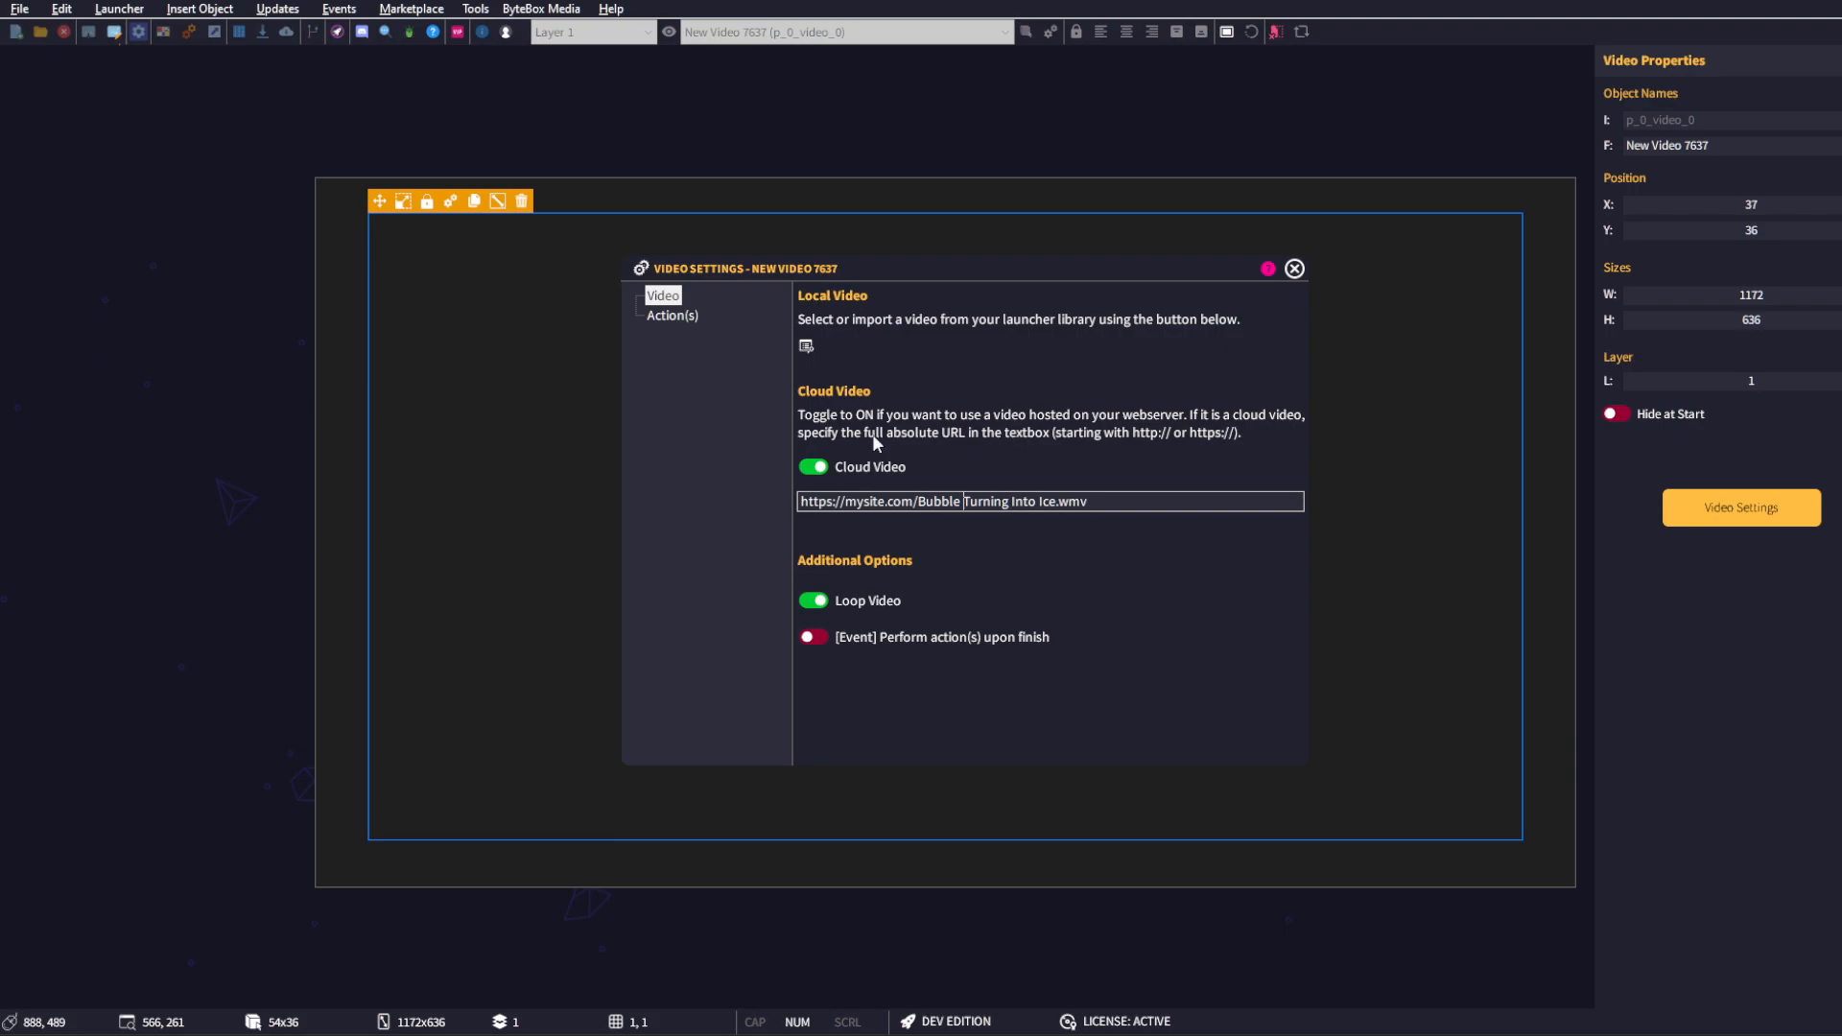
- Replace each space in the cloud video URL's file name with %20 and select the whole URL
key(BackSpace)
text(%20)
key(BackSpace)
text(%20)
key(BackSpace)
text(%20)
key(ctrl+a)
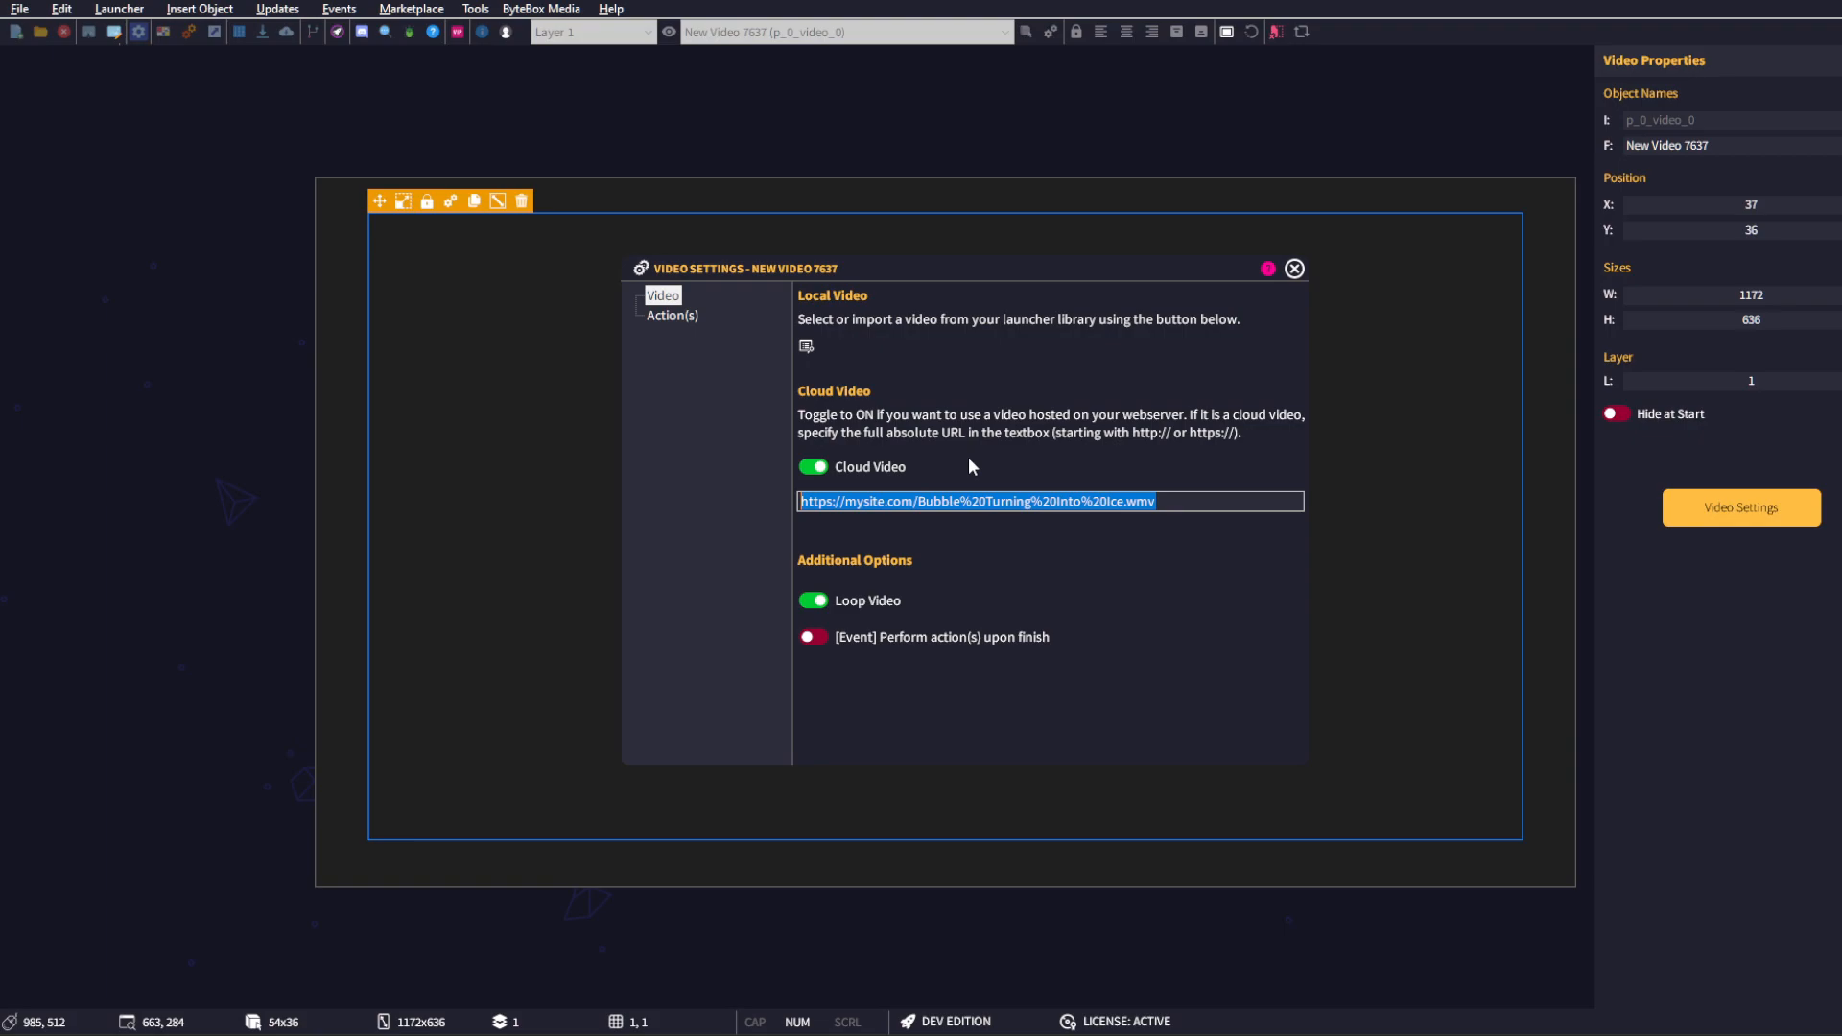
- Disable Cloud Video and reassign Bubble Turning Into Ice.wmv from the launcher library as the local video
click(813, 466)
drag(837, 277, 827, 240)
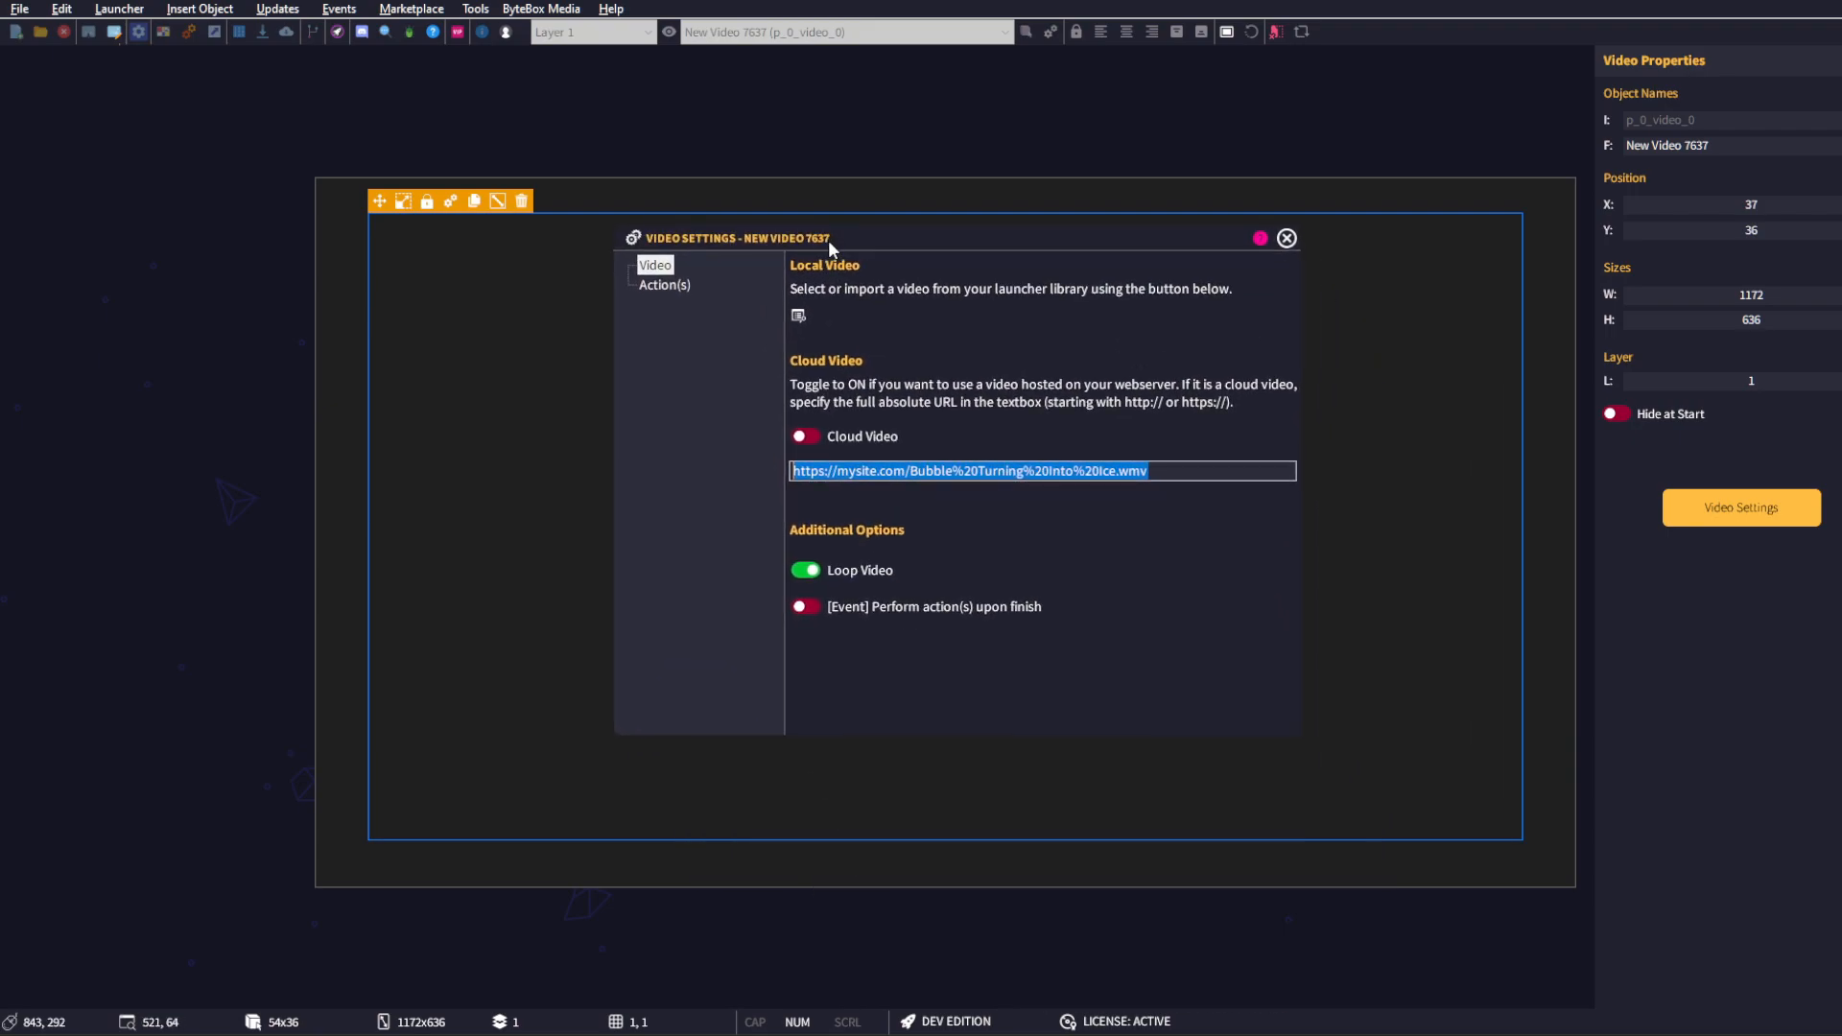
click(796, 317)
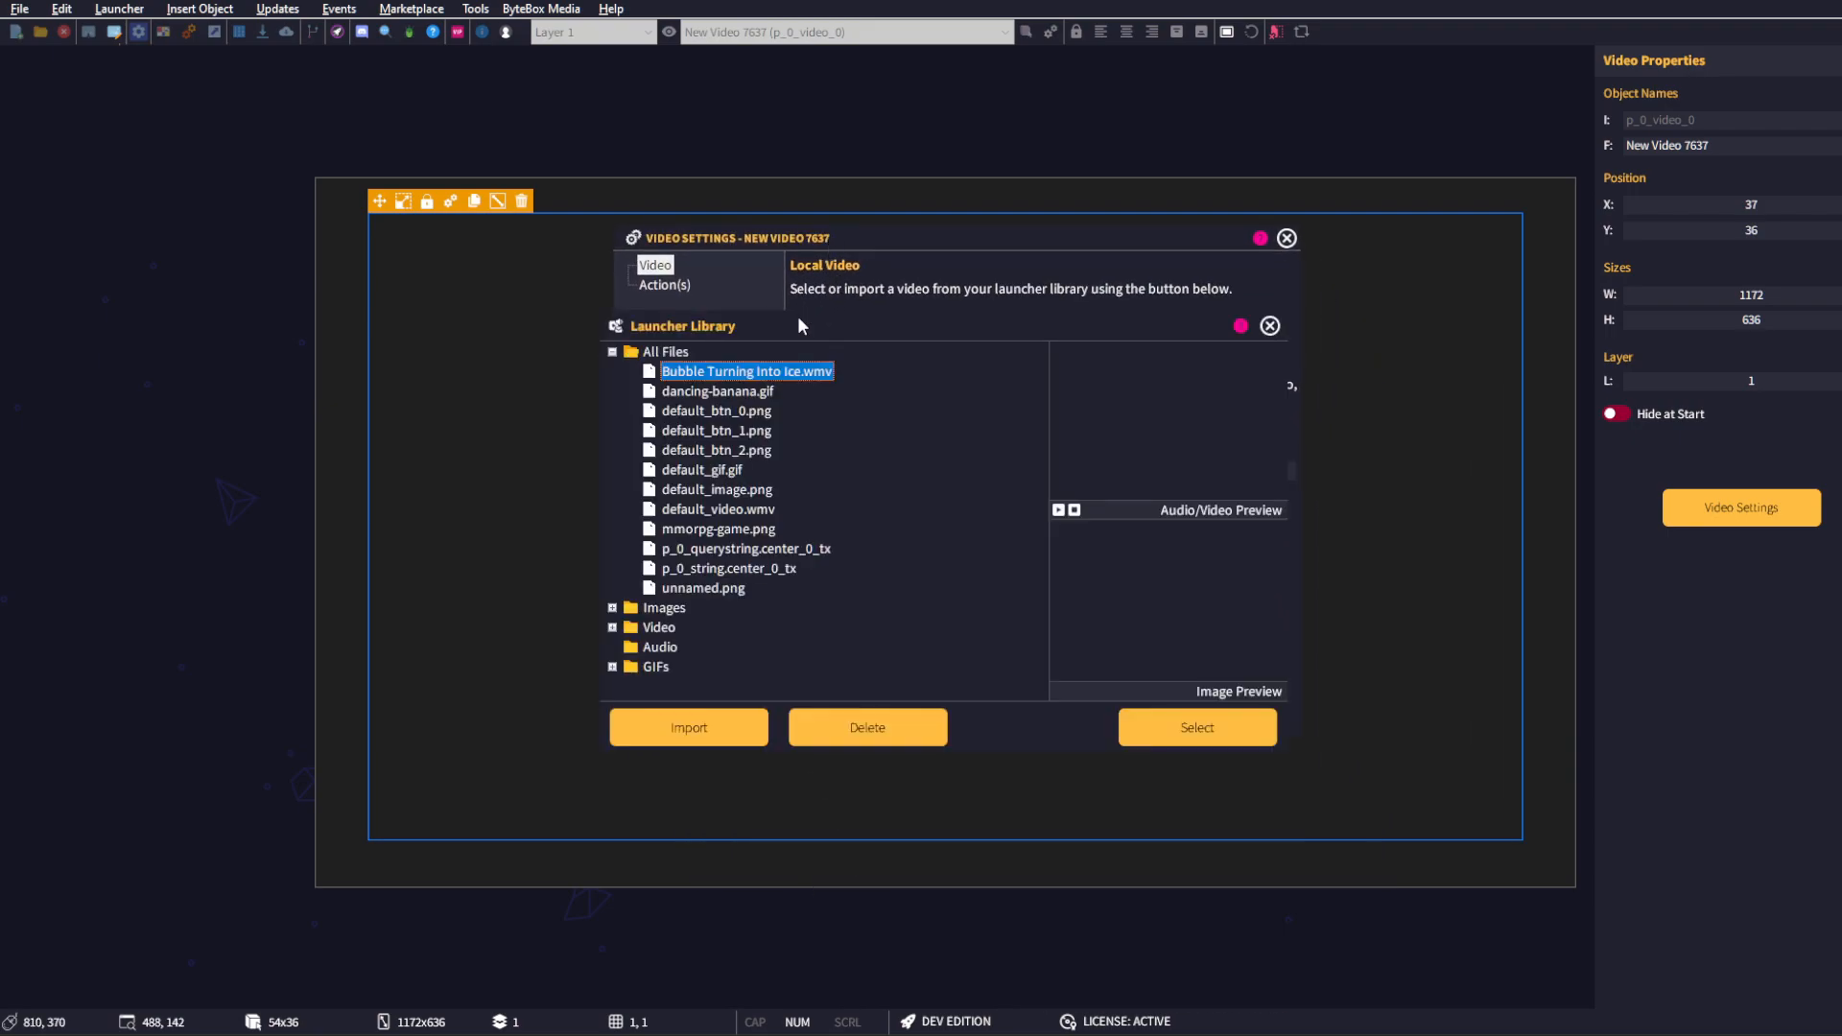
click(1180, 727)
drag(836, 240, 875, 234)
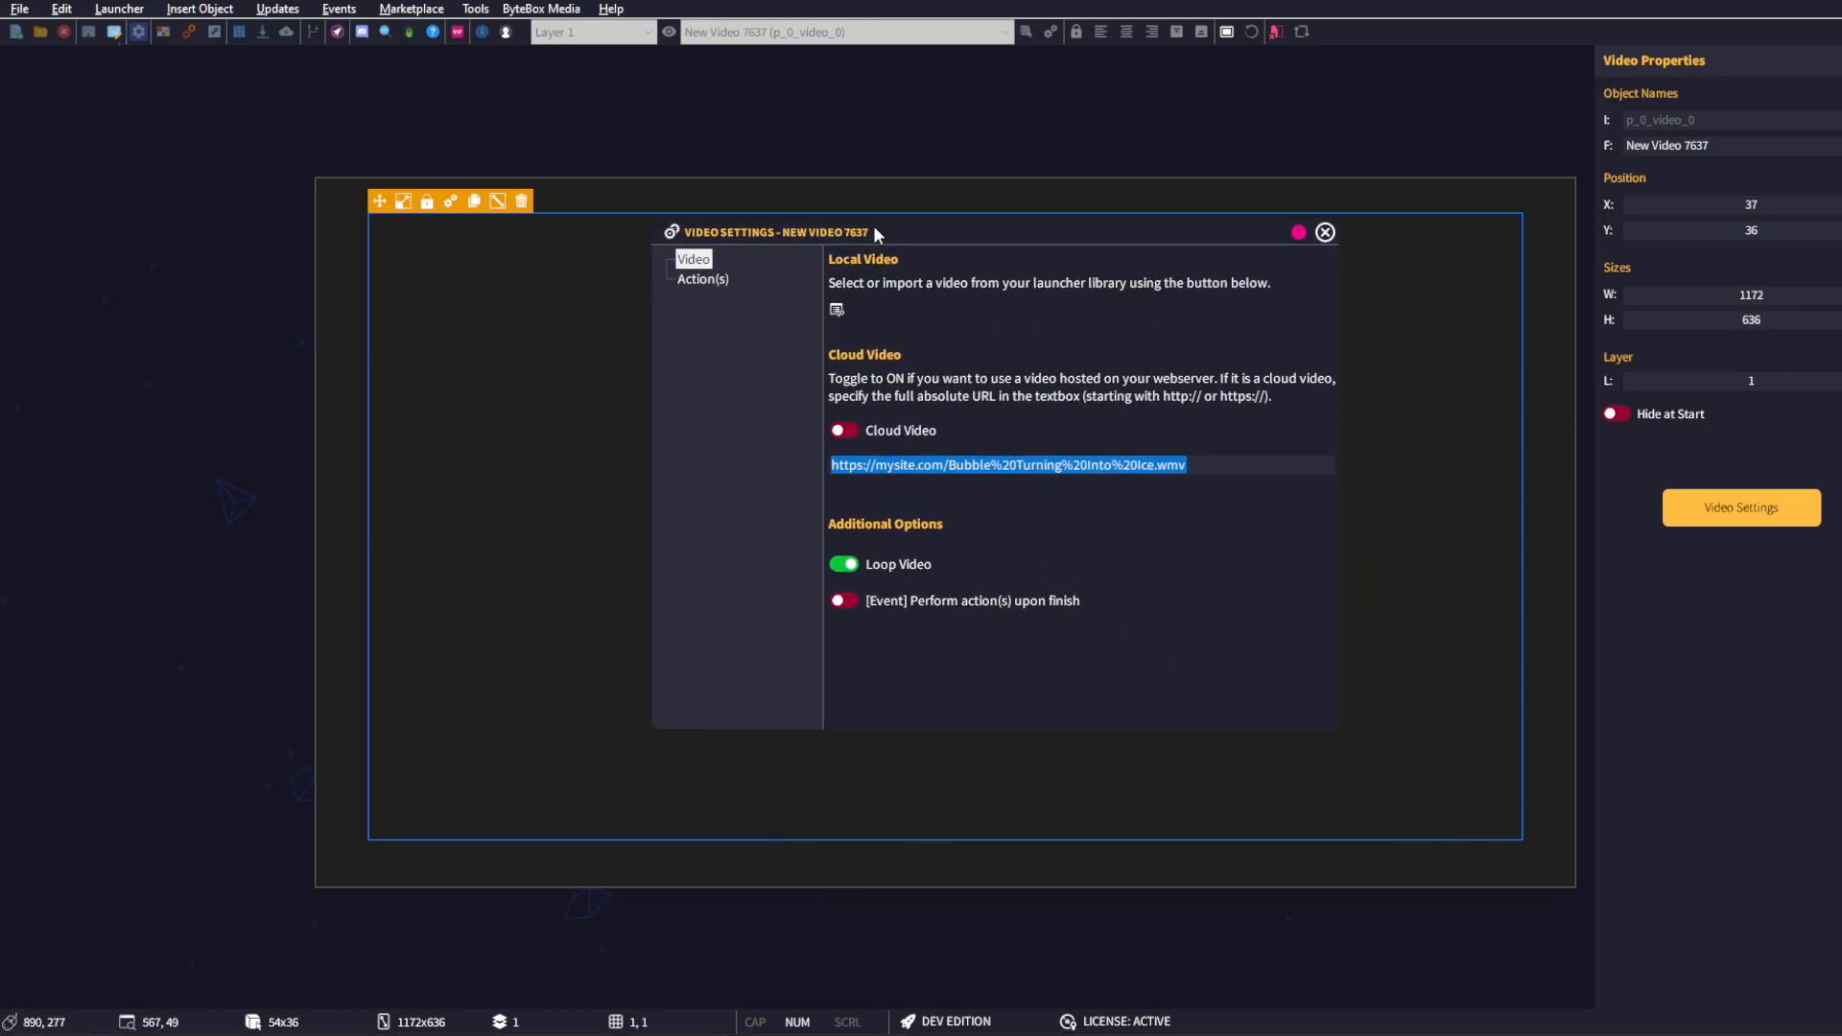
- Disable Loop Video, enable performing actions upon finish, and close the video's settings after checking its action list
click(849, 569)
click(850, 571)
click(850, 601)
click(849, 567)
click(708, 278)
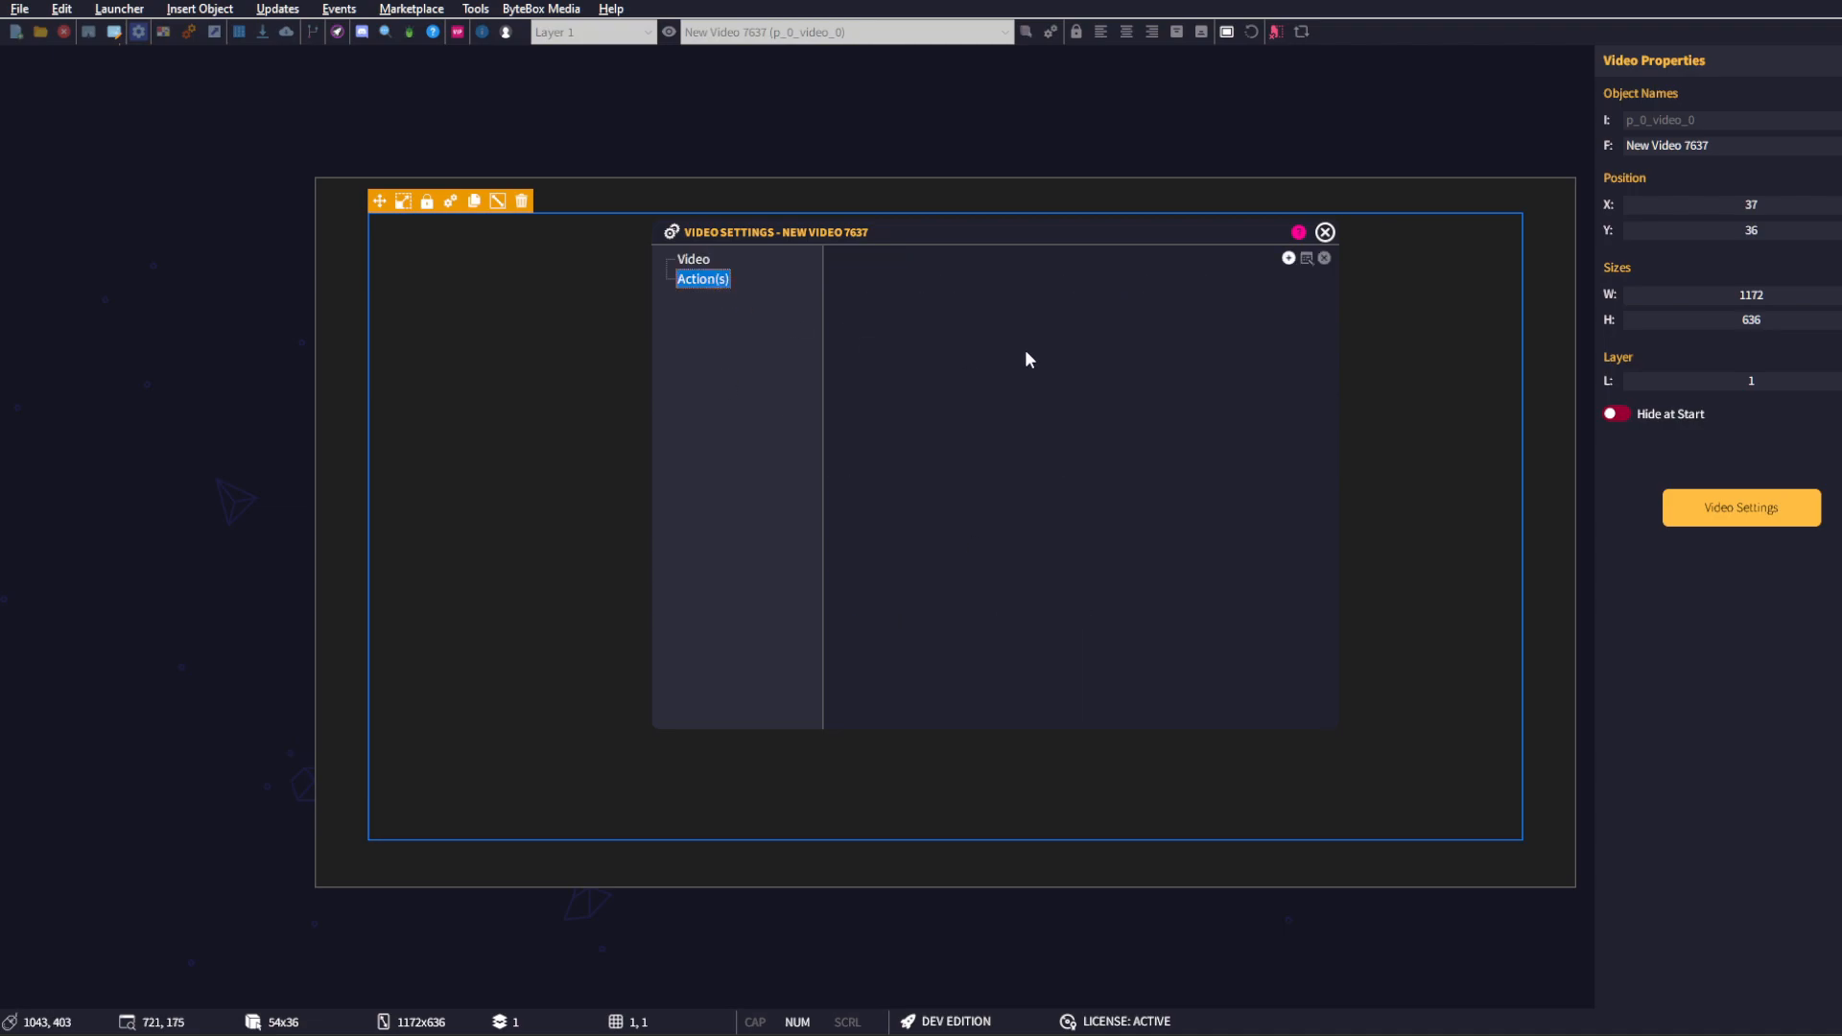
drag(933, 232, 955, 265)
click(772, 289)
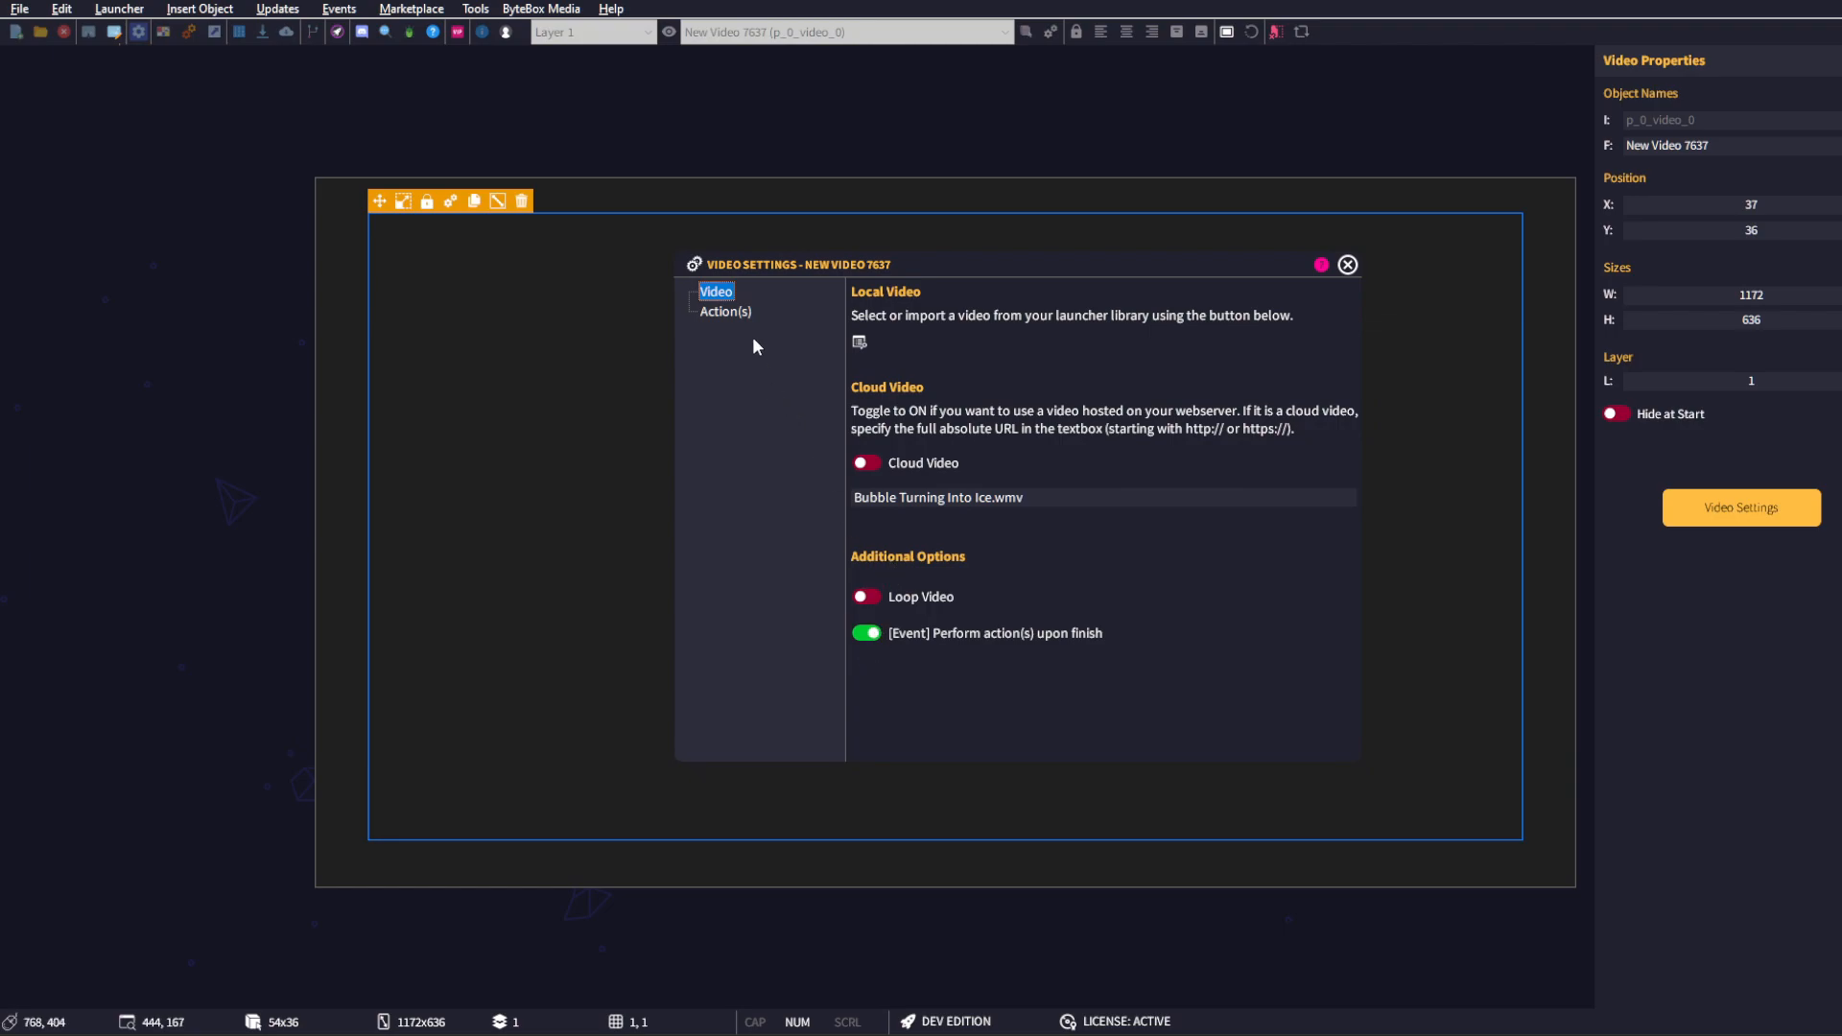
click(746, 311)
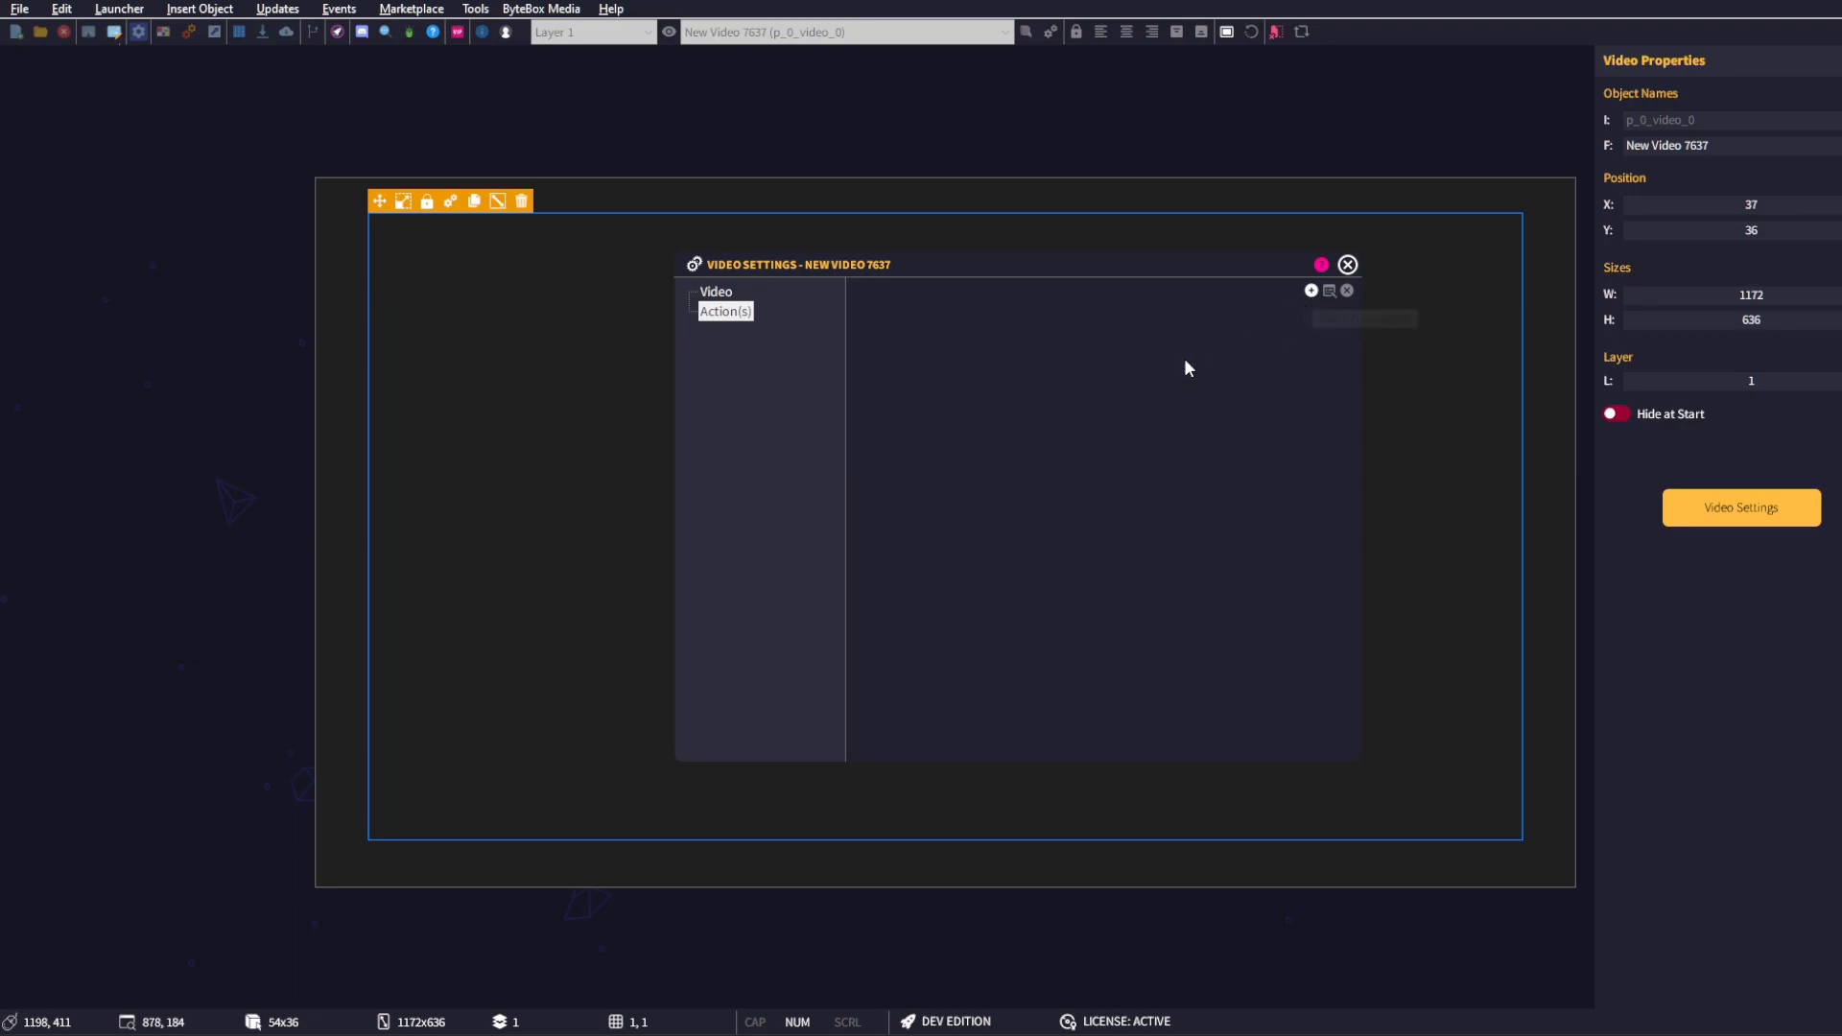
click(1348, 266)
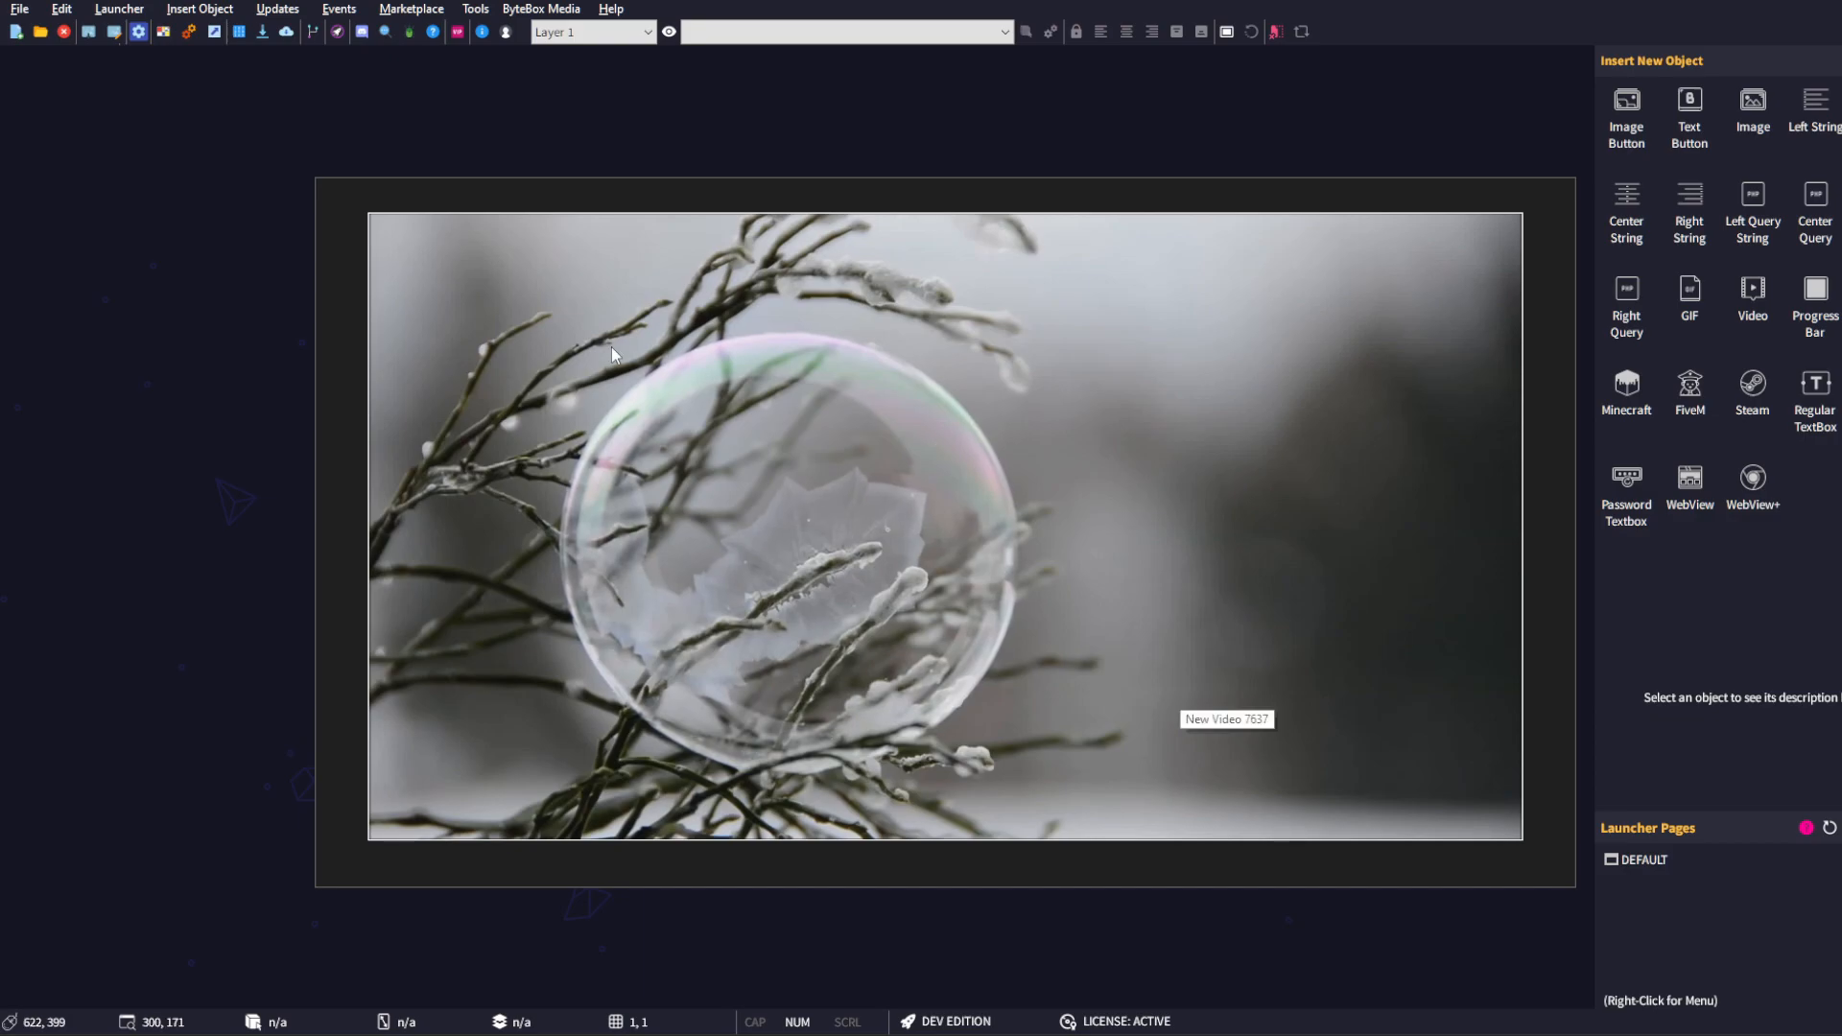
- Move the video object slightly left to about X 34 at Y 36 and deselect it
click(576, 365)
mouse_move(372, 216)
mouse_down()
mouse_move(318, 182)
mouse_move(1375, 654)
mouse_move(351, 215)
mouse_up()
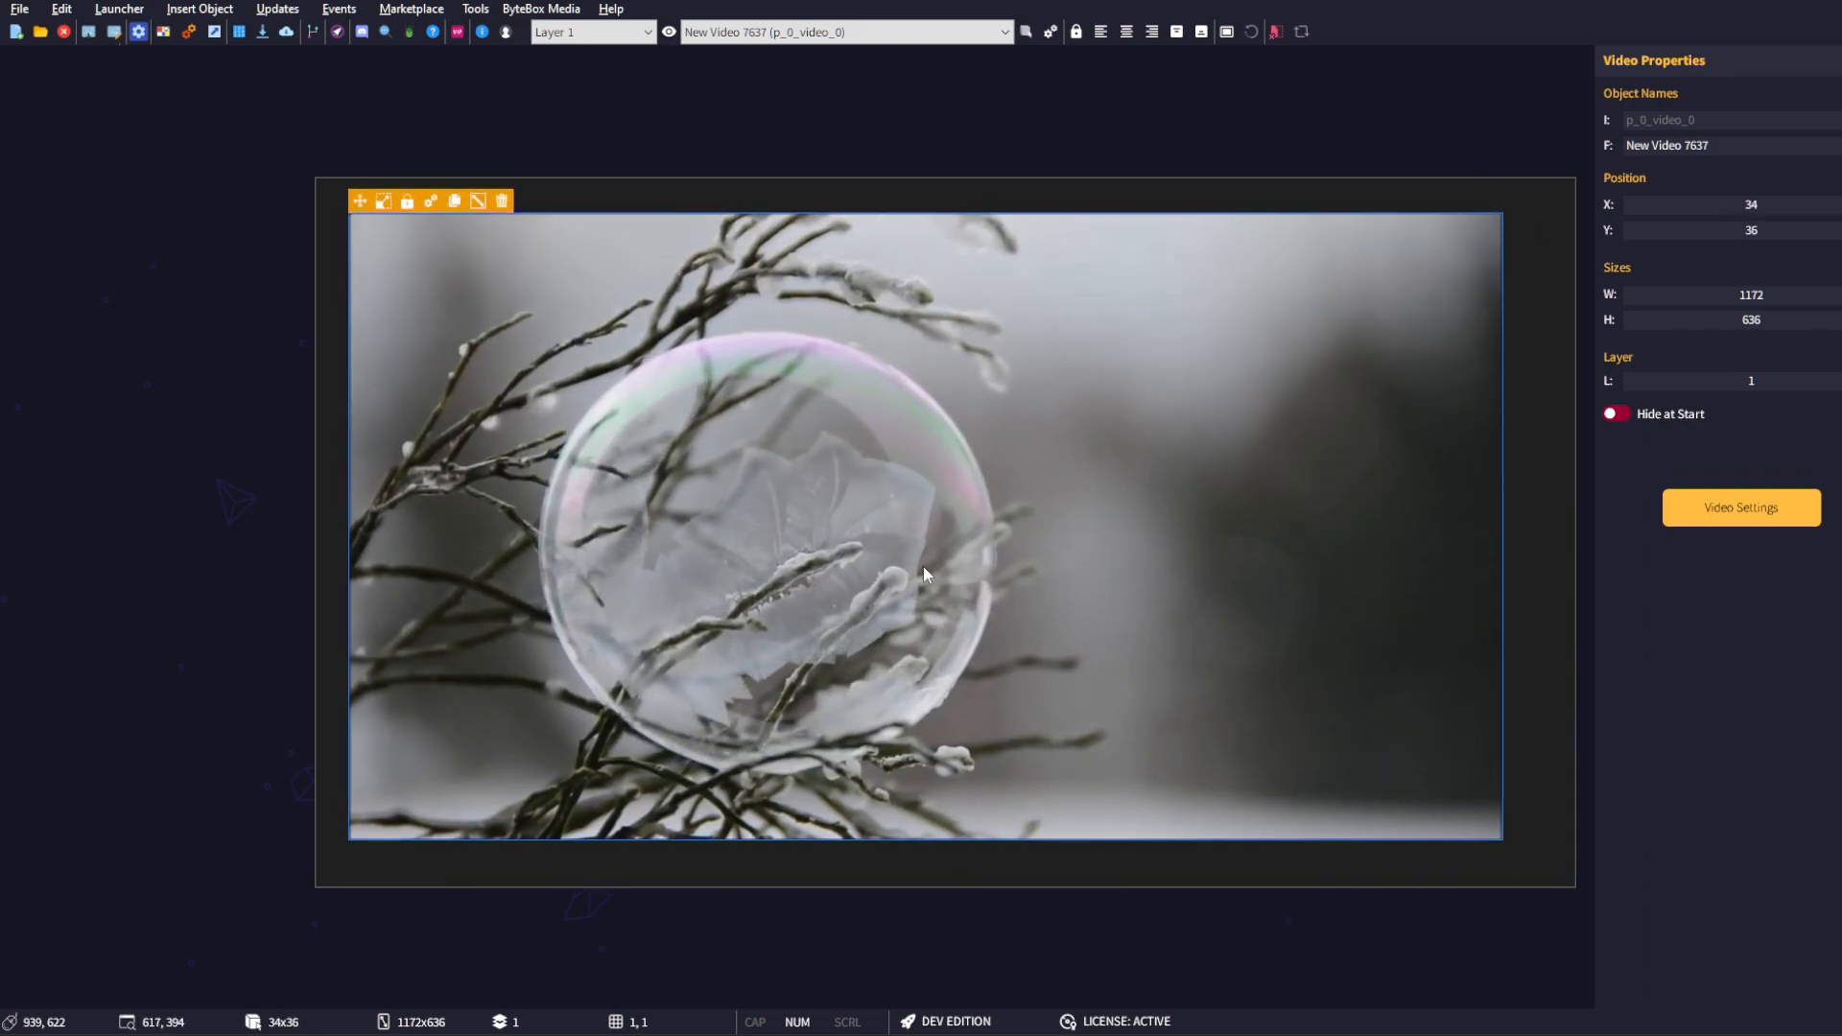
click(1547, 493)
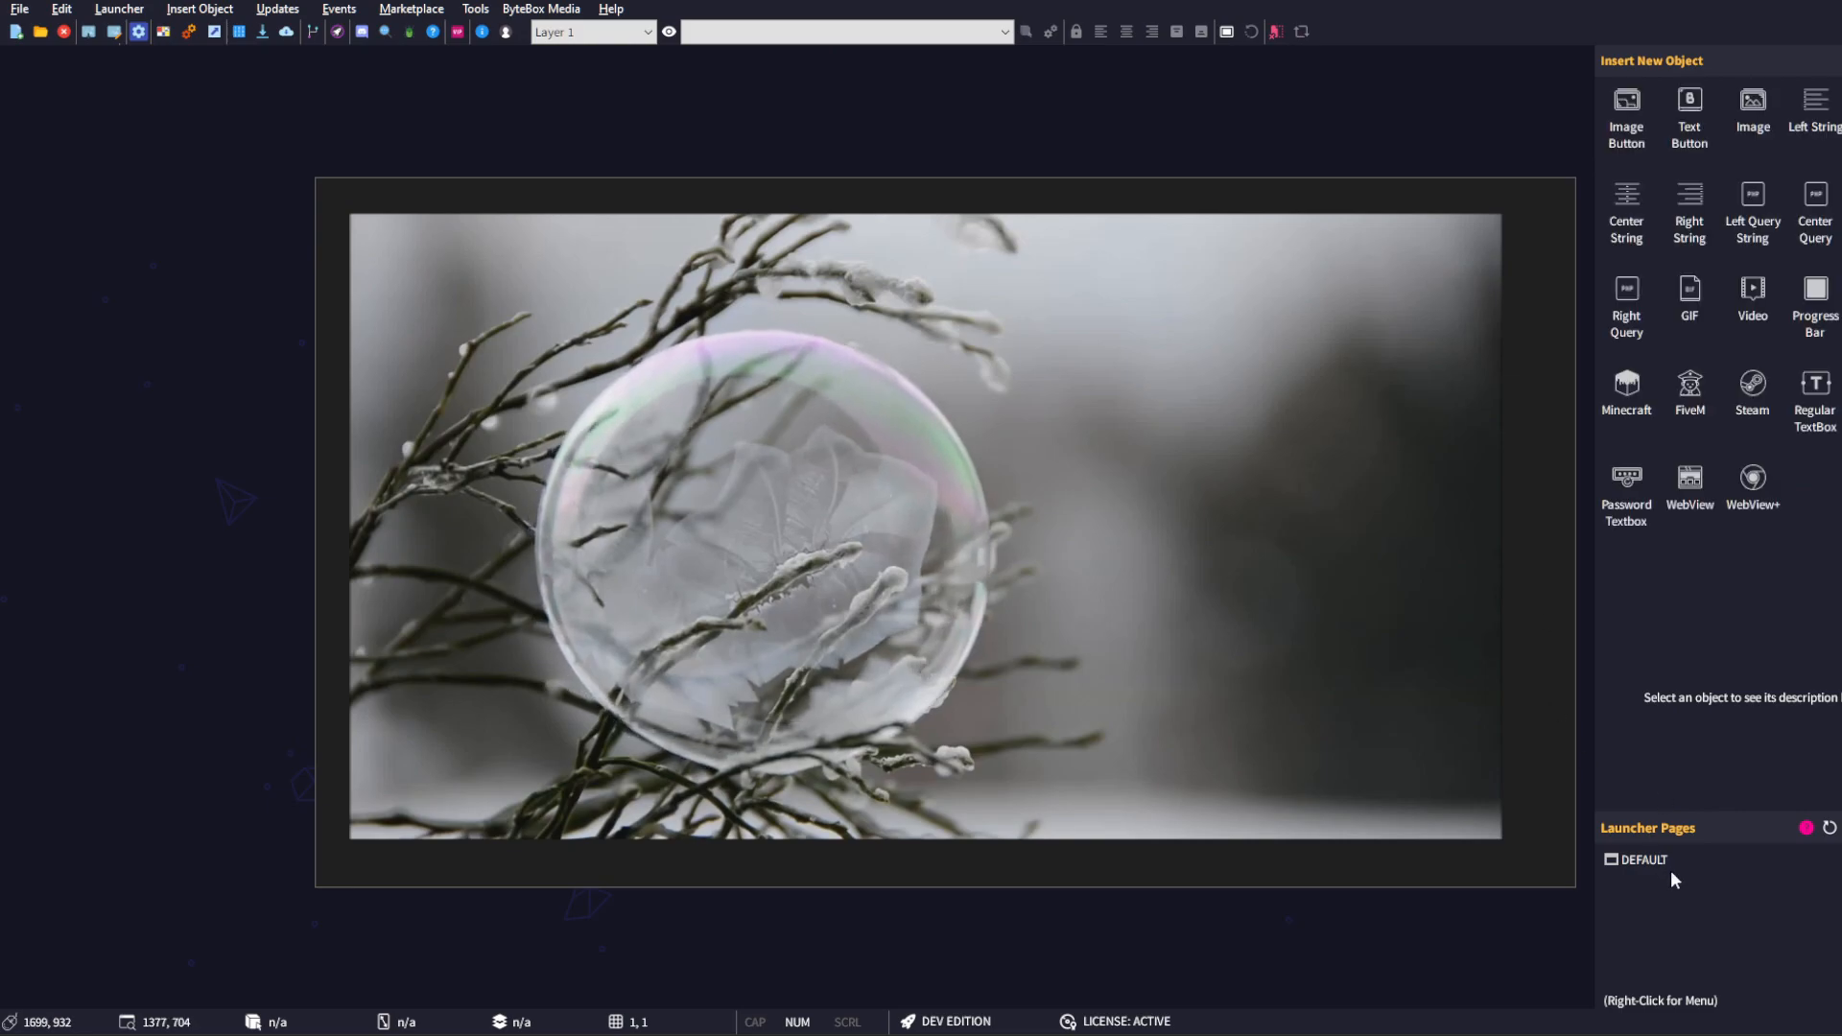
- Add a Change Page action to the video object's action list and close its settings
click(1245, 639)
click(432, 200)
click(642, 315)
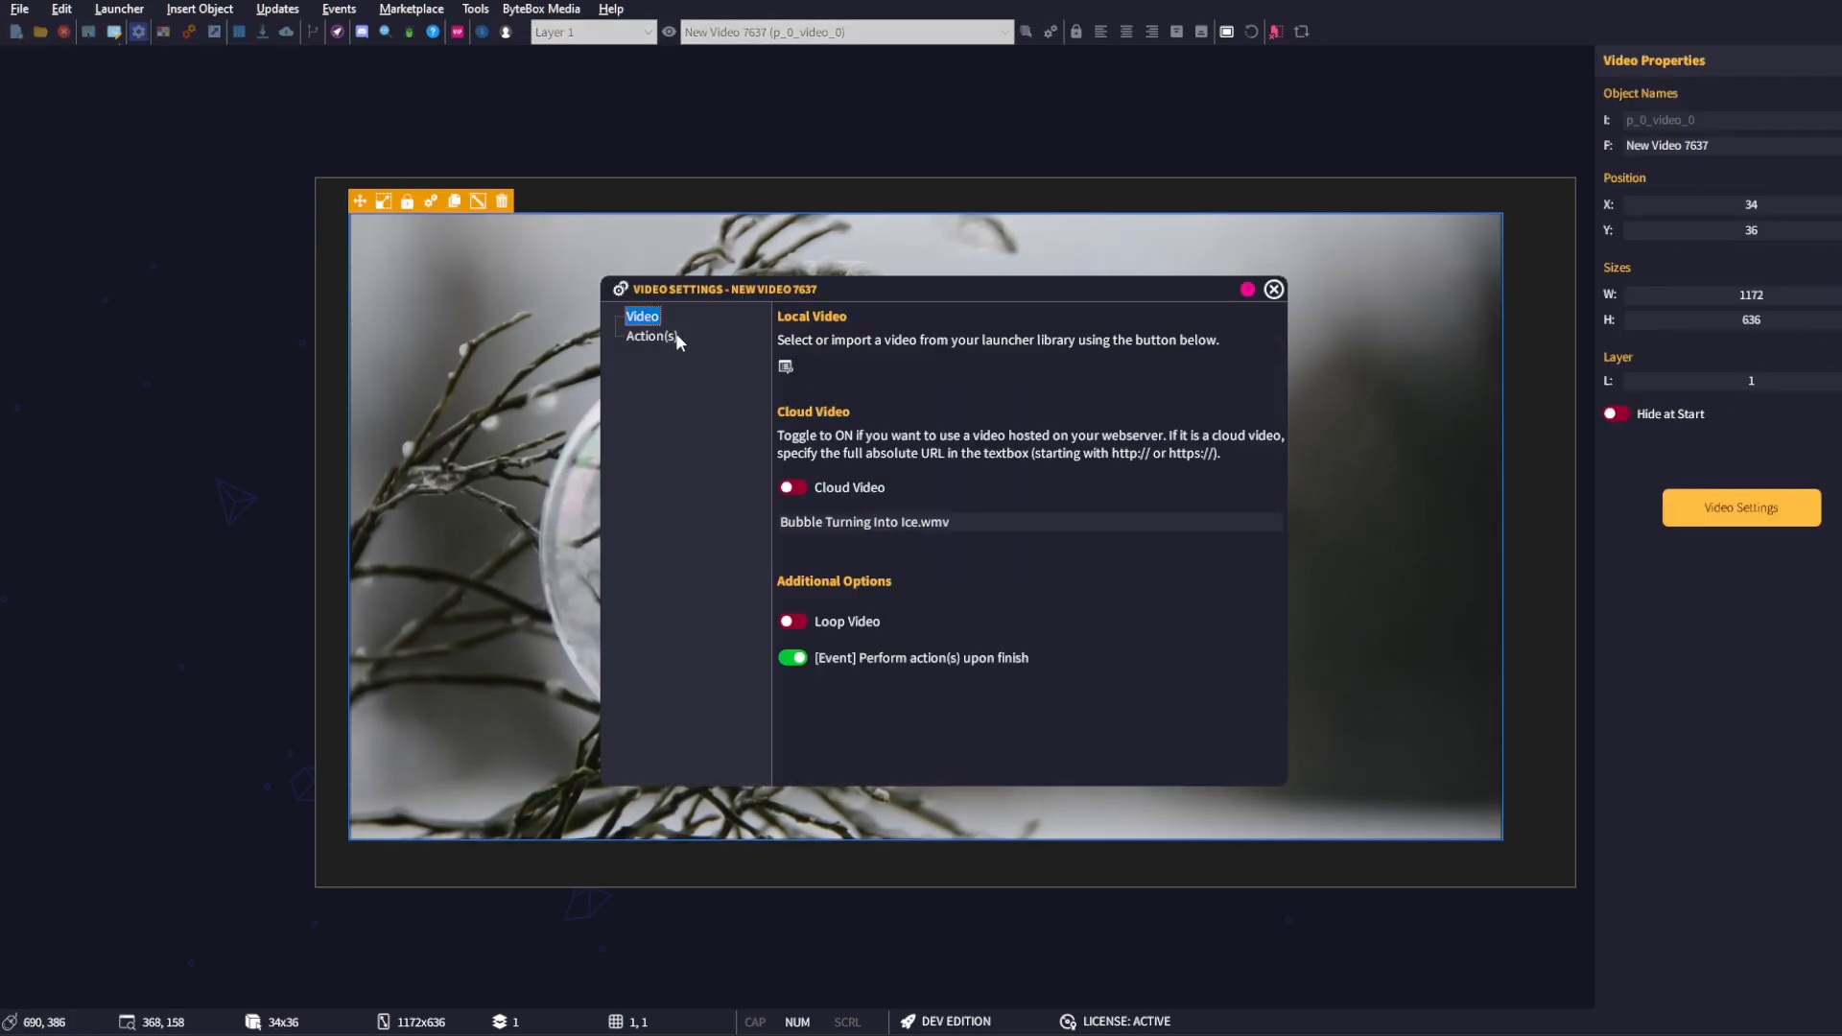
click(652, 335)
click(1238, 316)
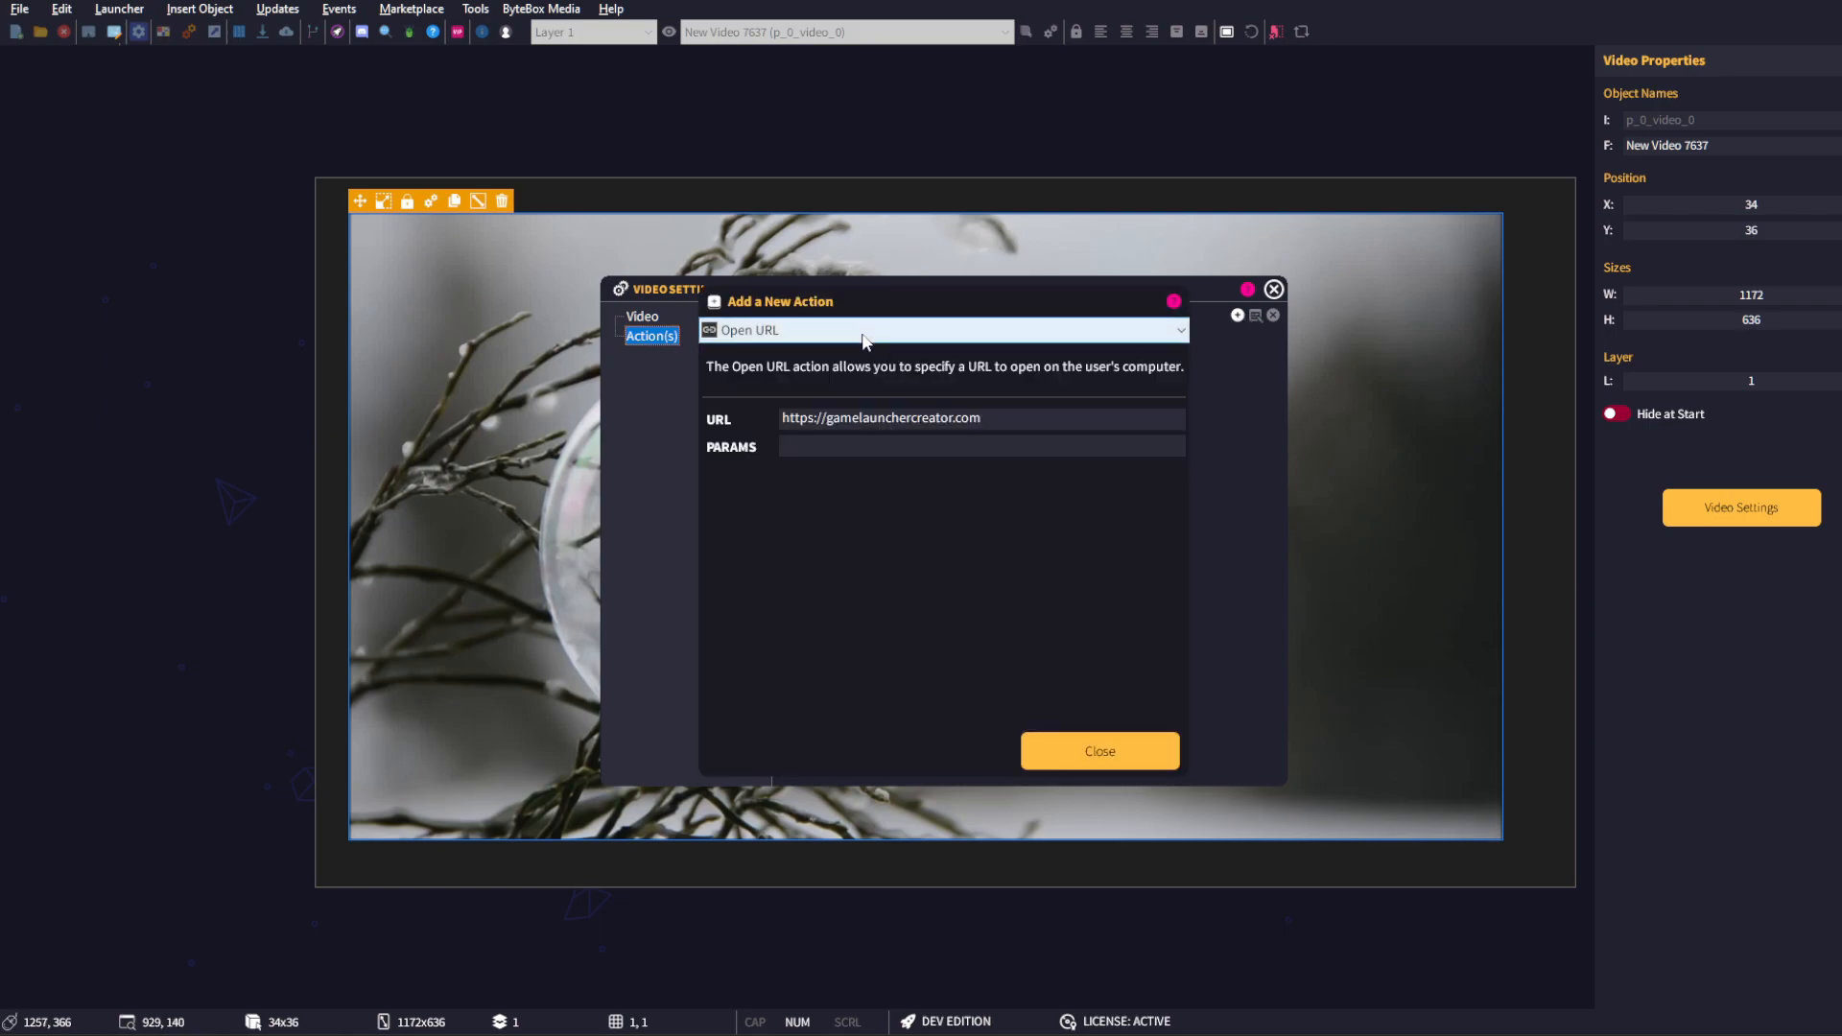
click(960, 330)
click(847, 424)
click(901, 419)
click(1112, 749)
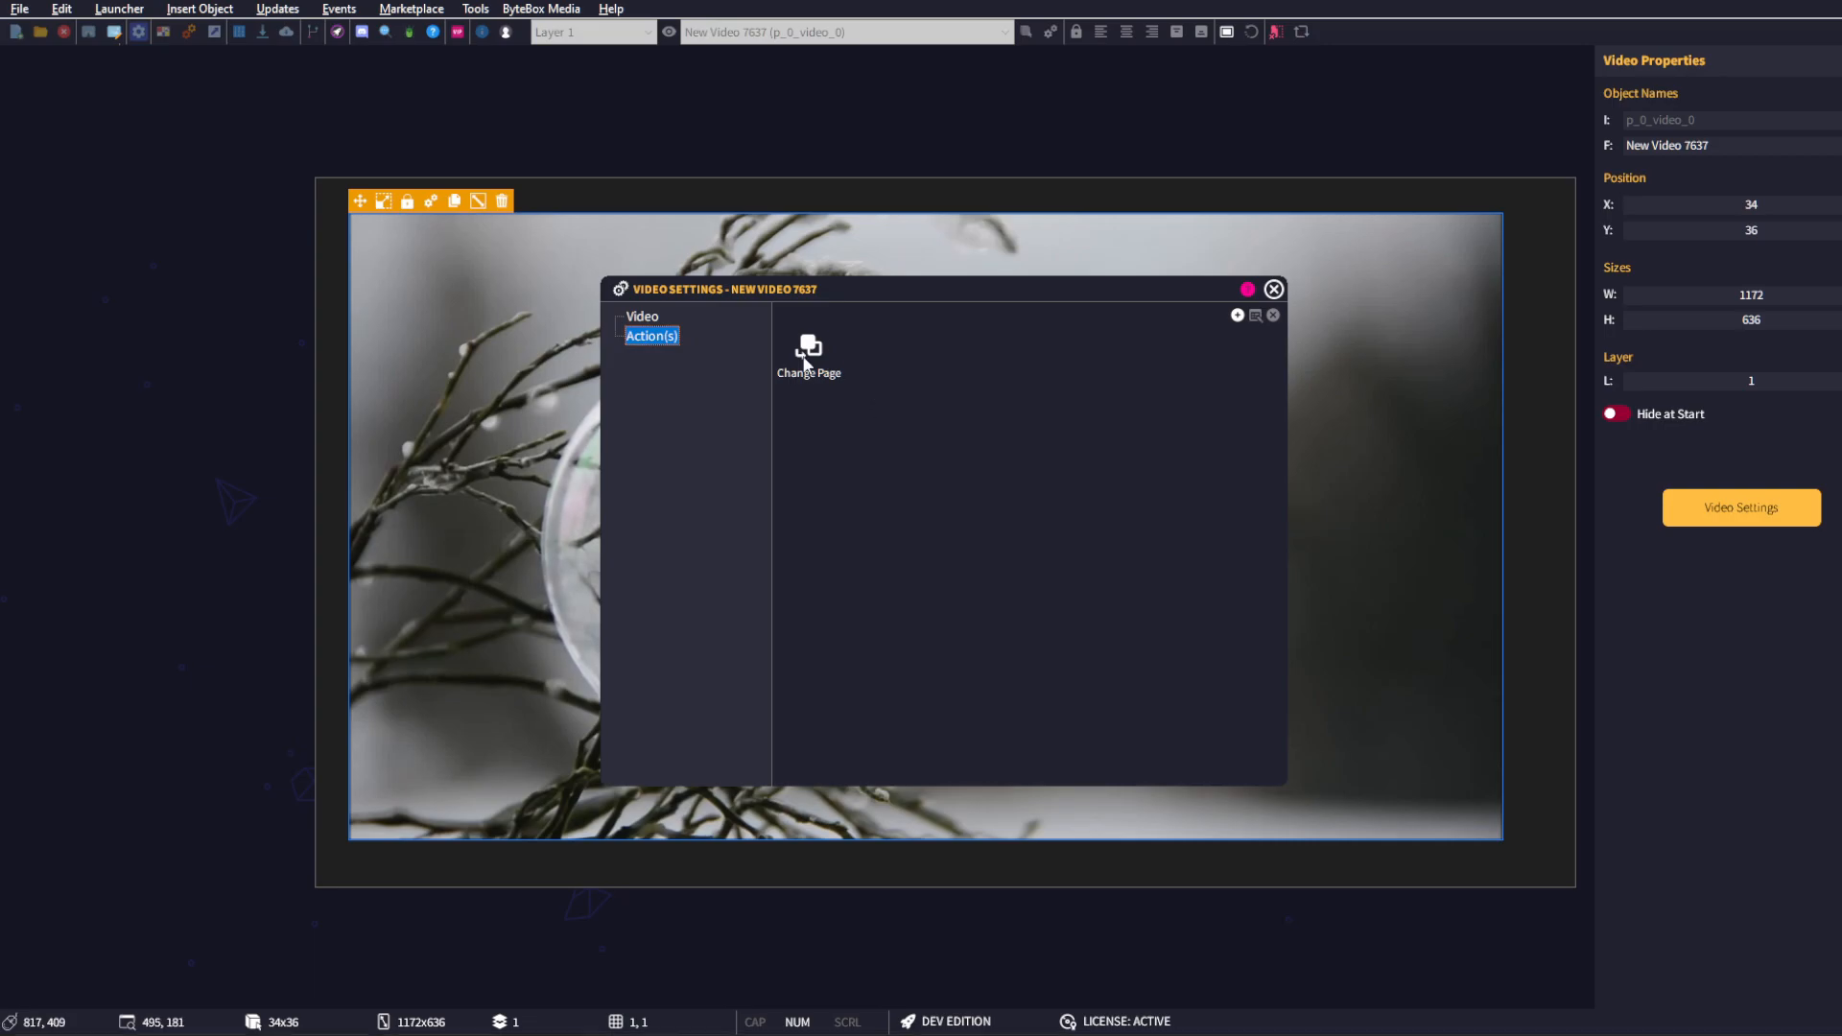
click(1274, 289)
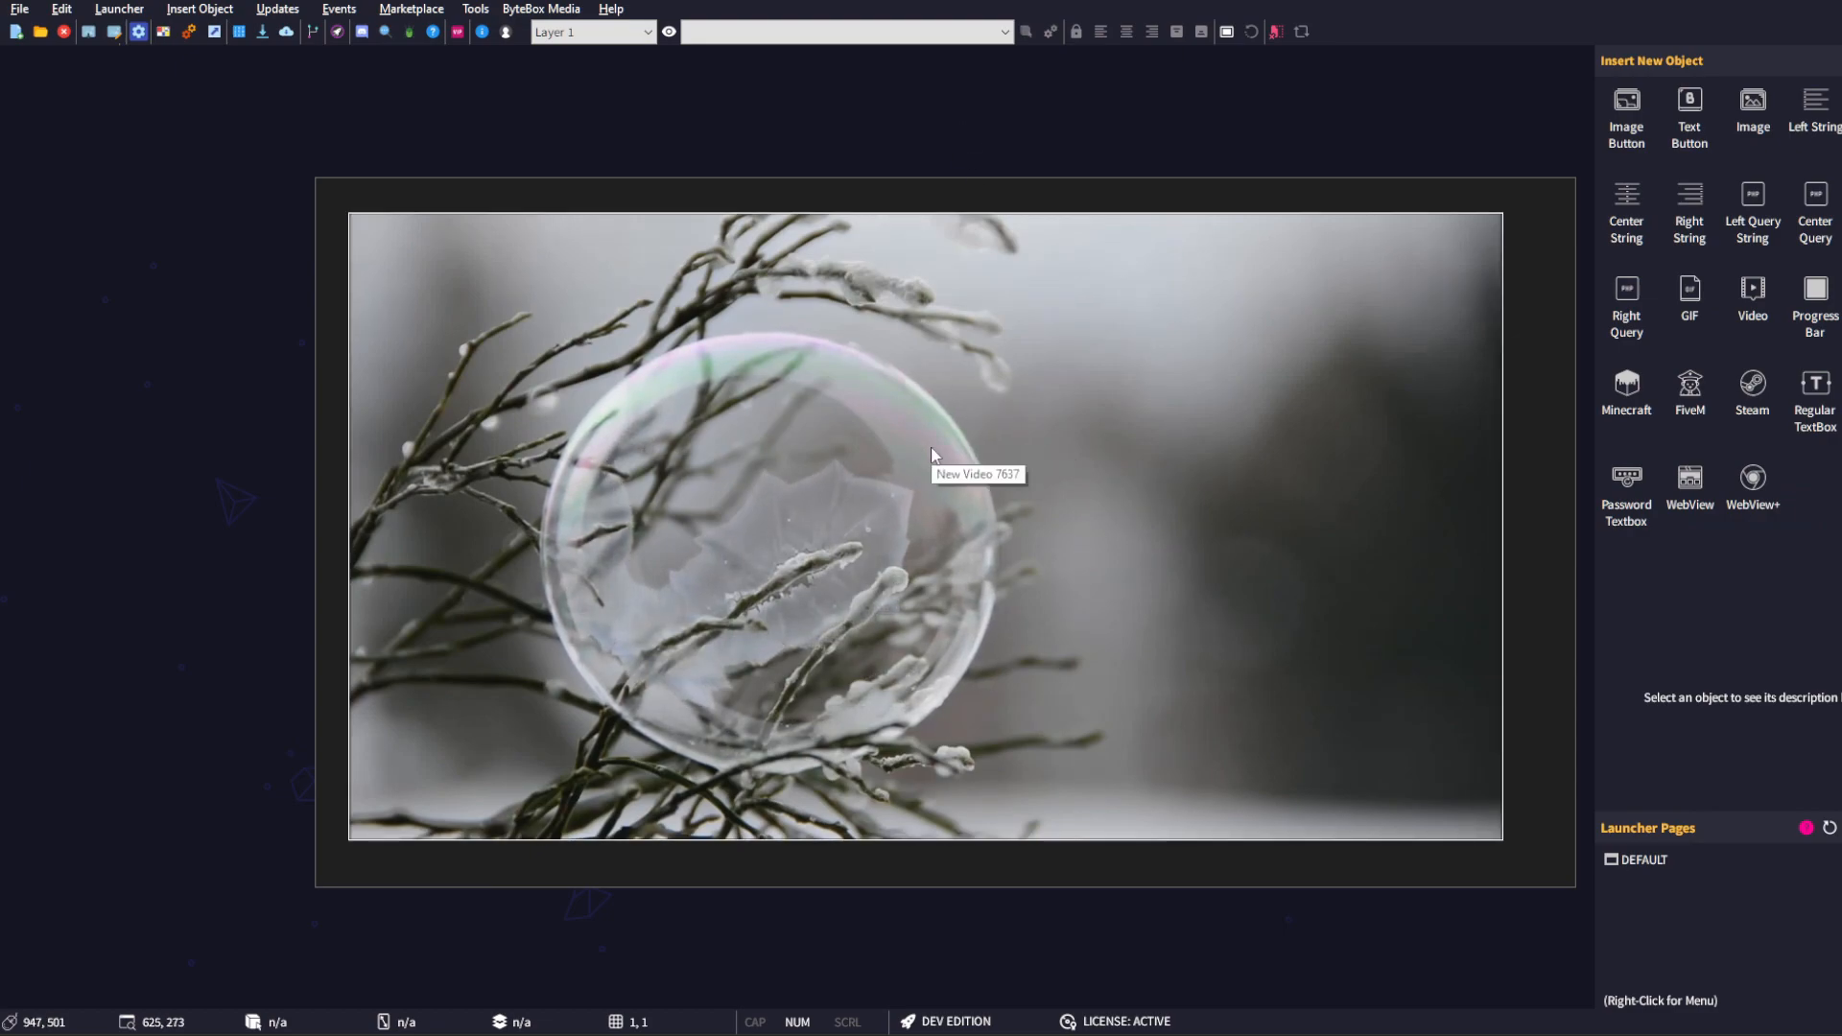
- Add a second page to the launcher and return to the DEFAULT page
right_click(1724, 863)
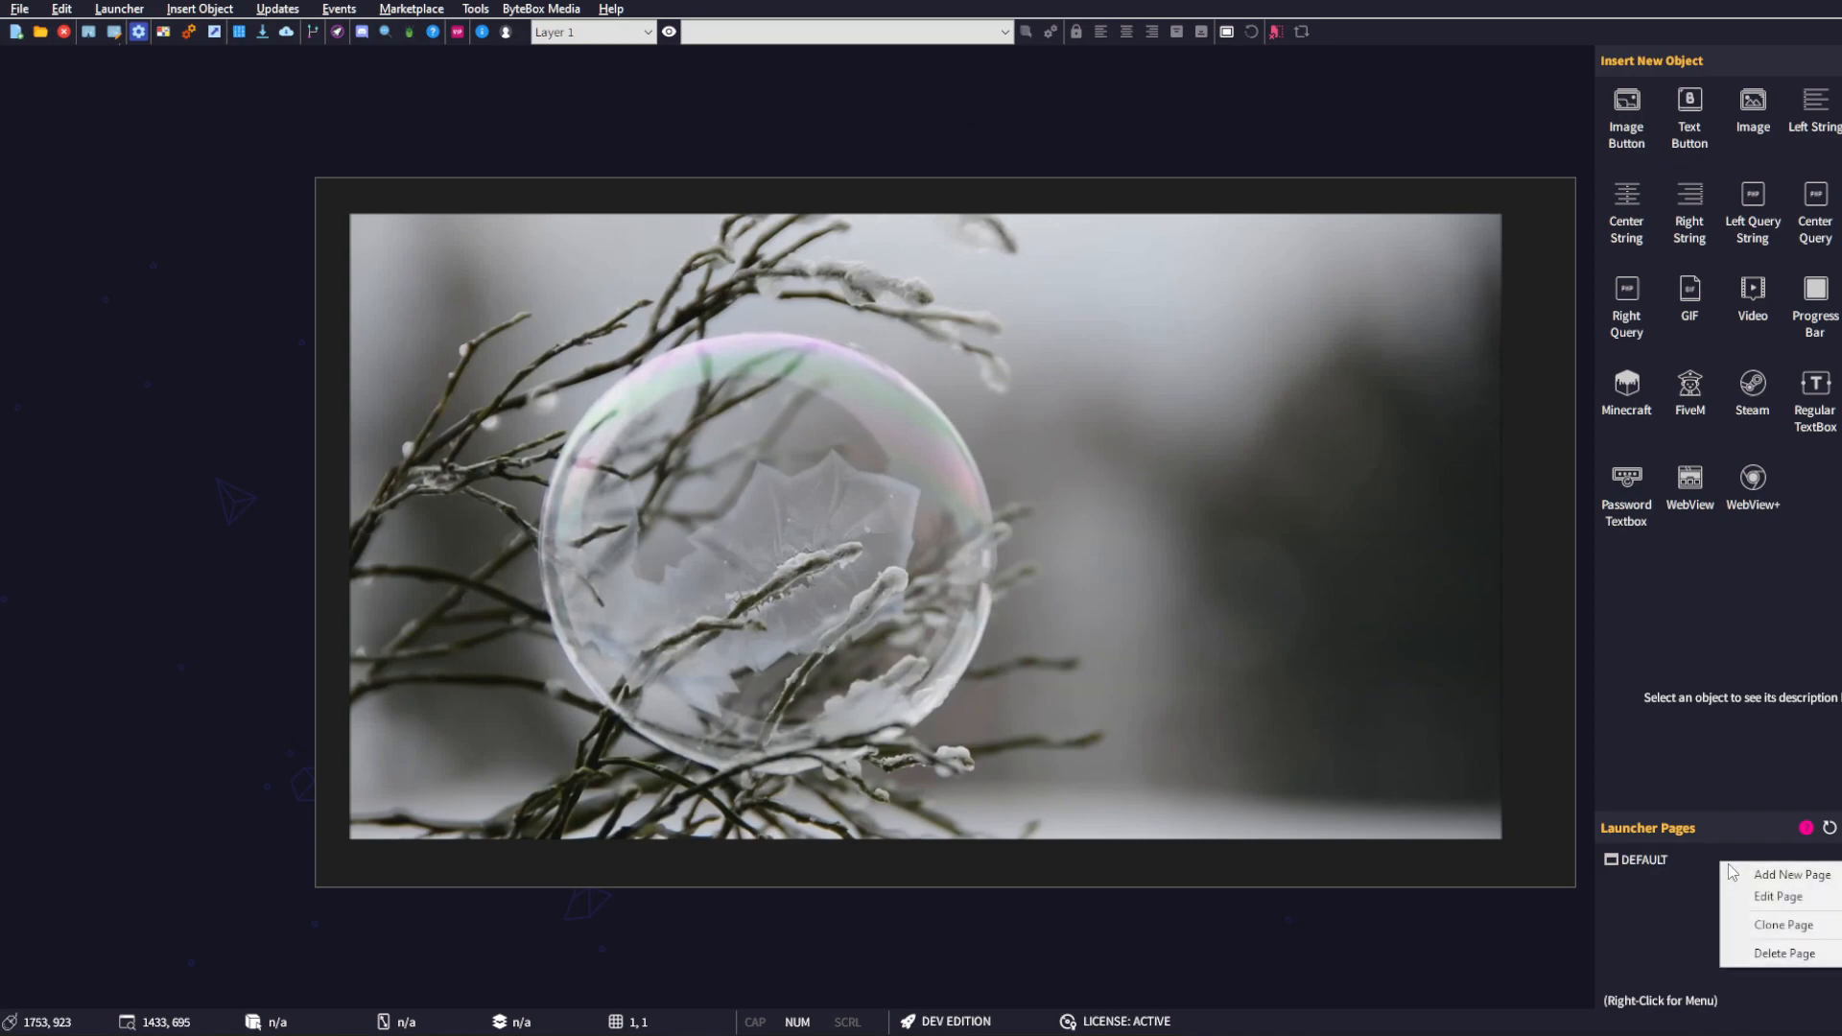
click(1784, 871)
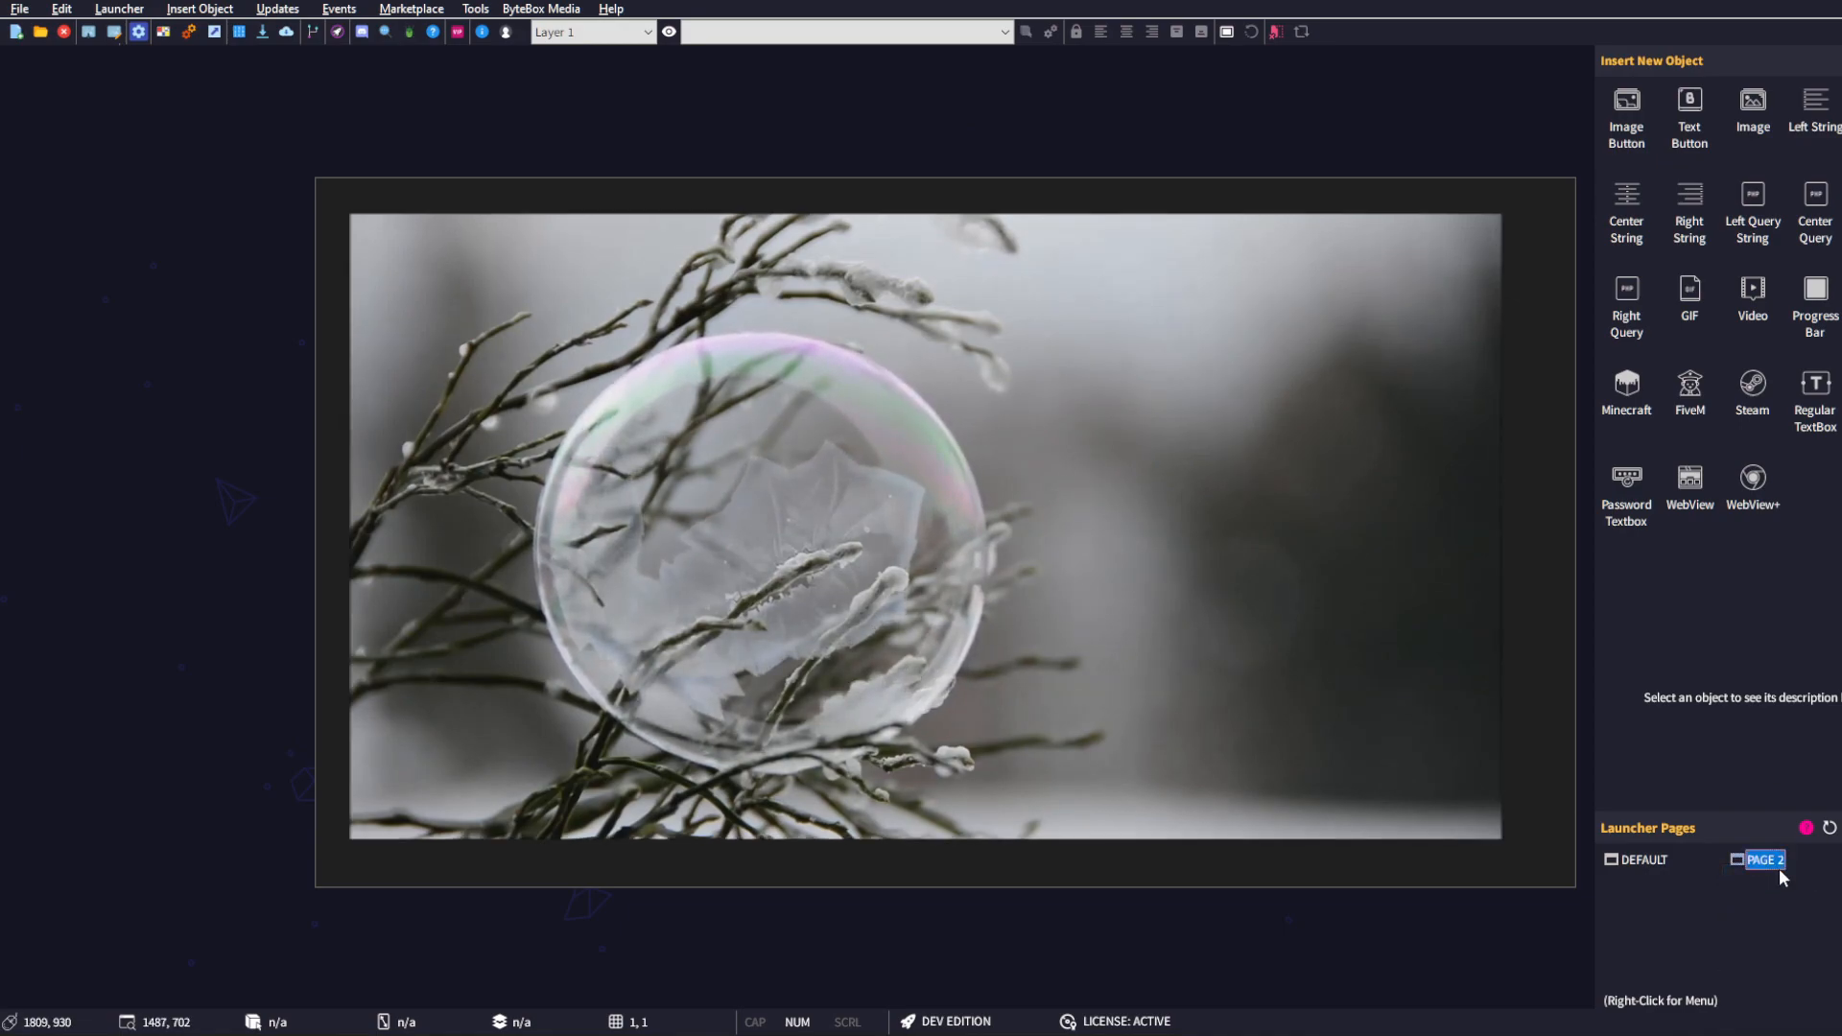
click(1770, 861)
click(1638, 860)
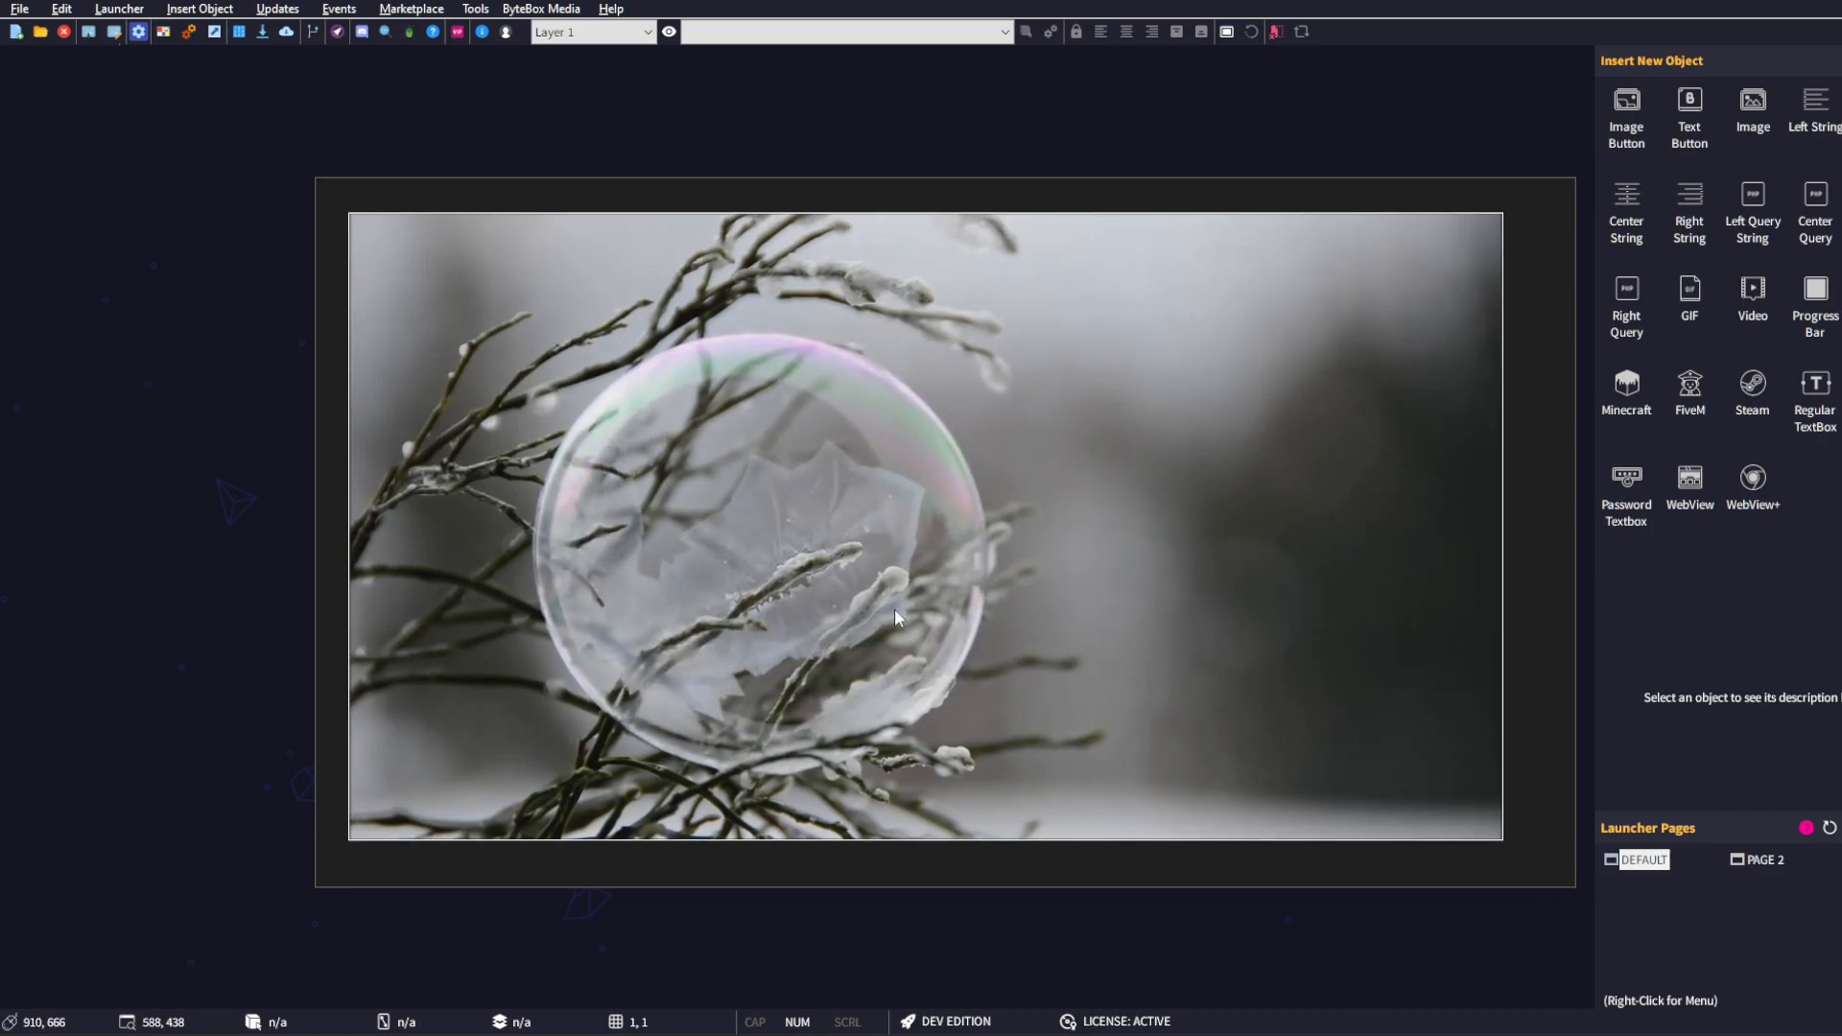
- Review the video object's action list and its finish-event option, and close the settings
click(461, 253)
click(429, 201)
click(651, 336)
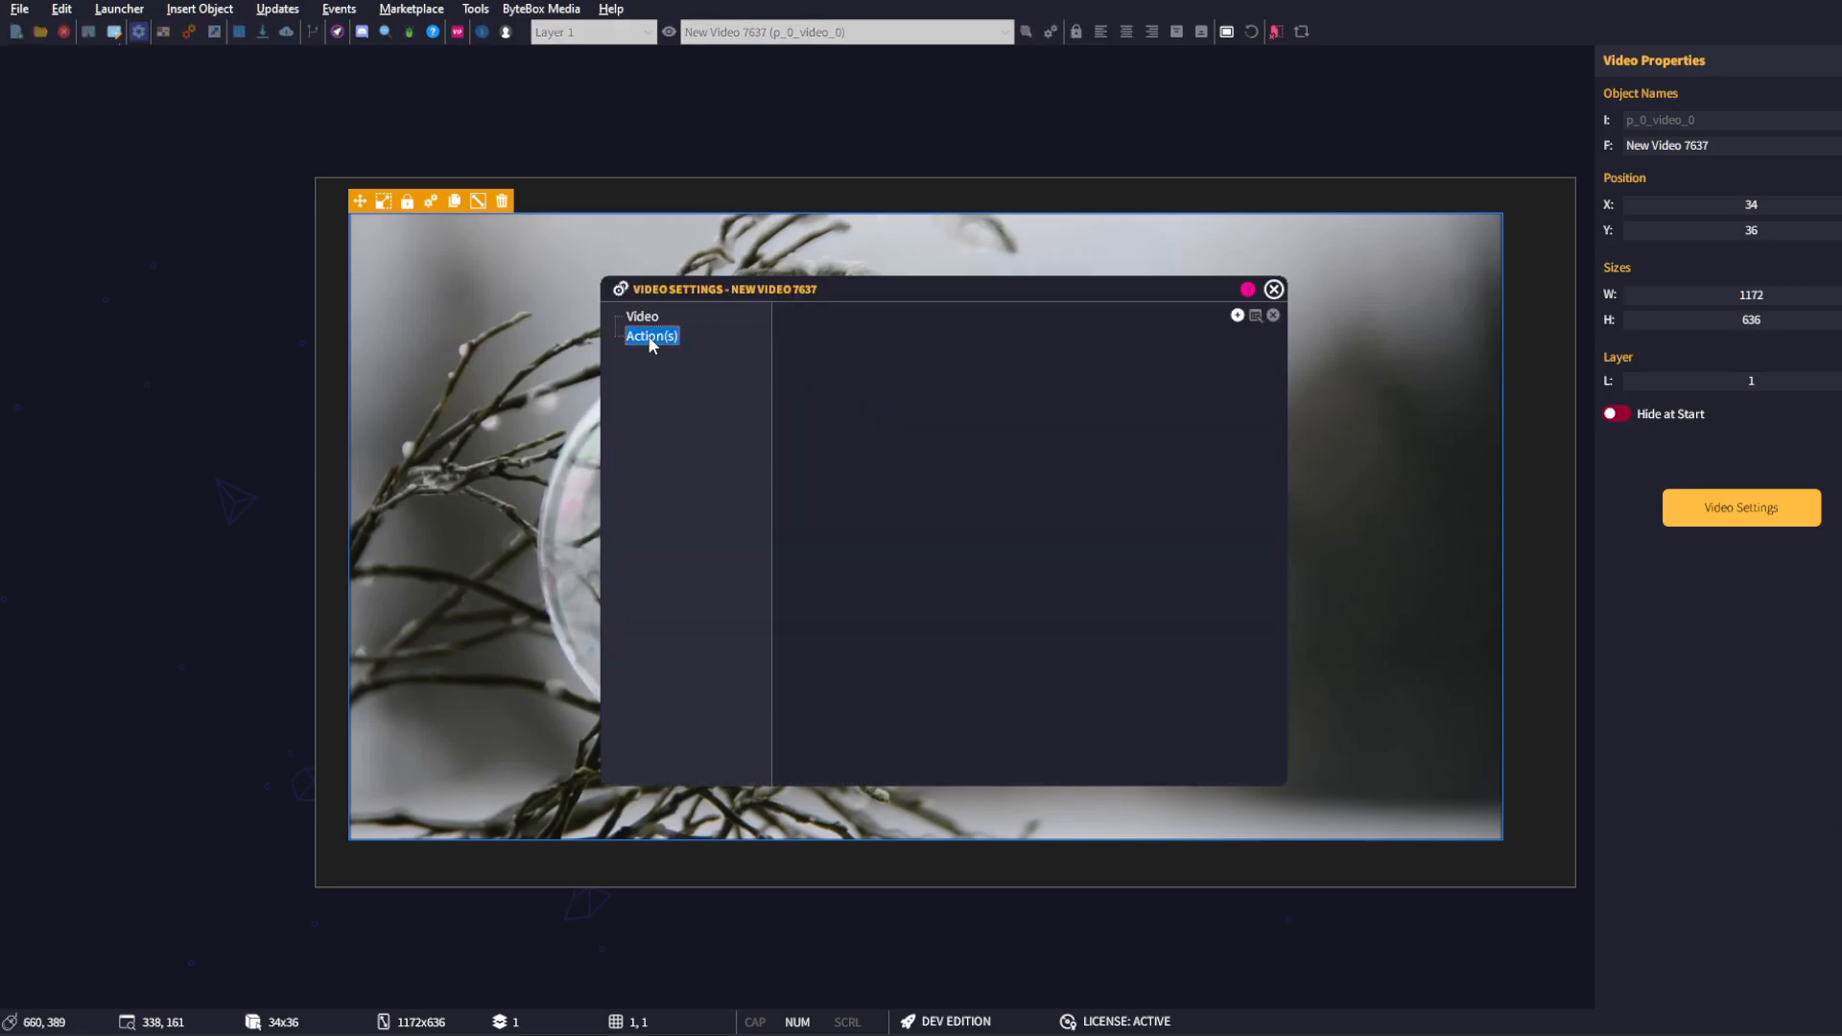
click(640, 317)
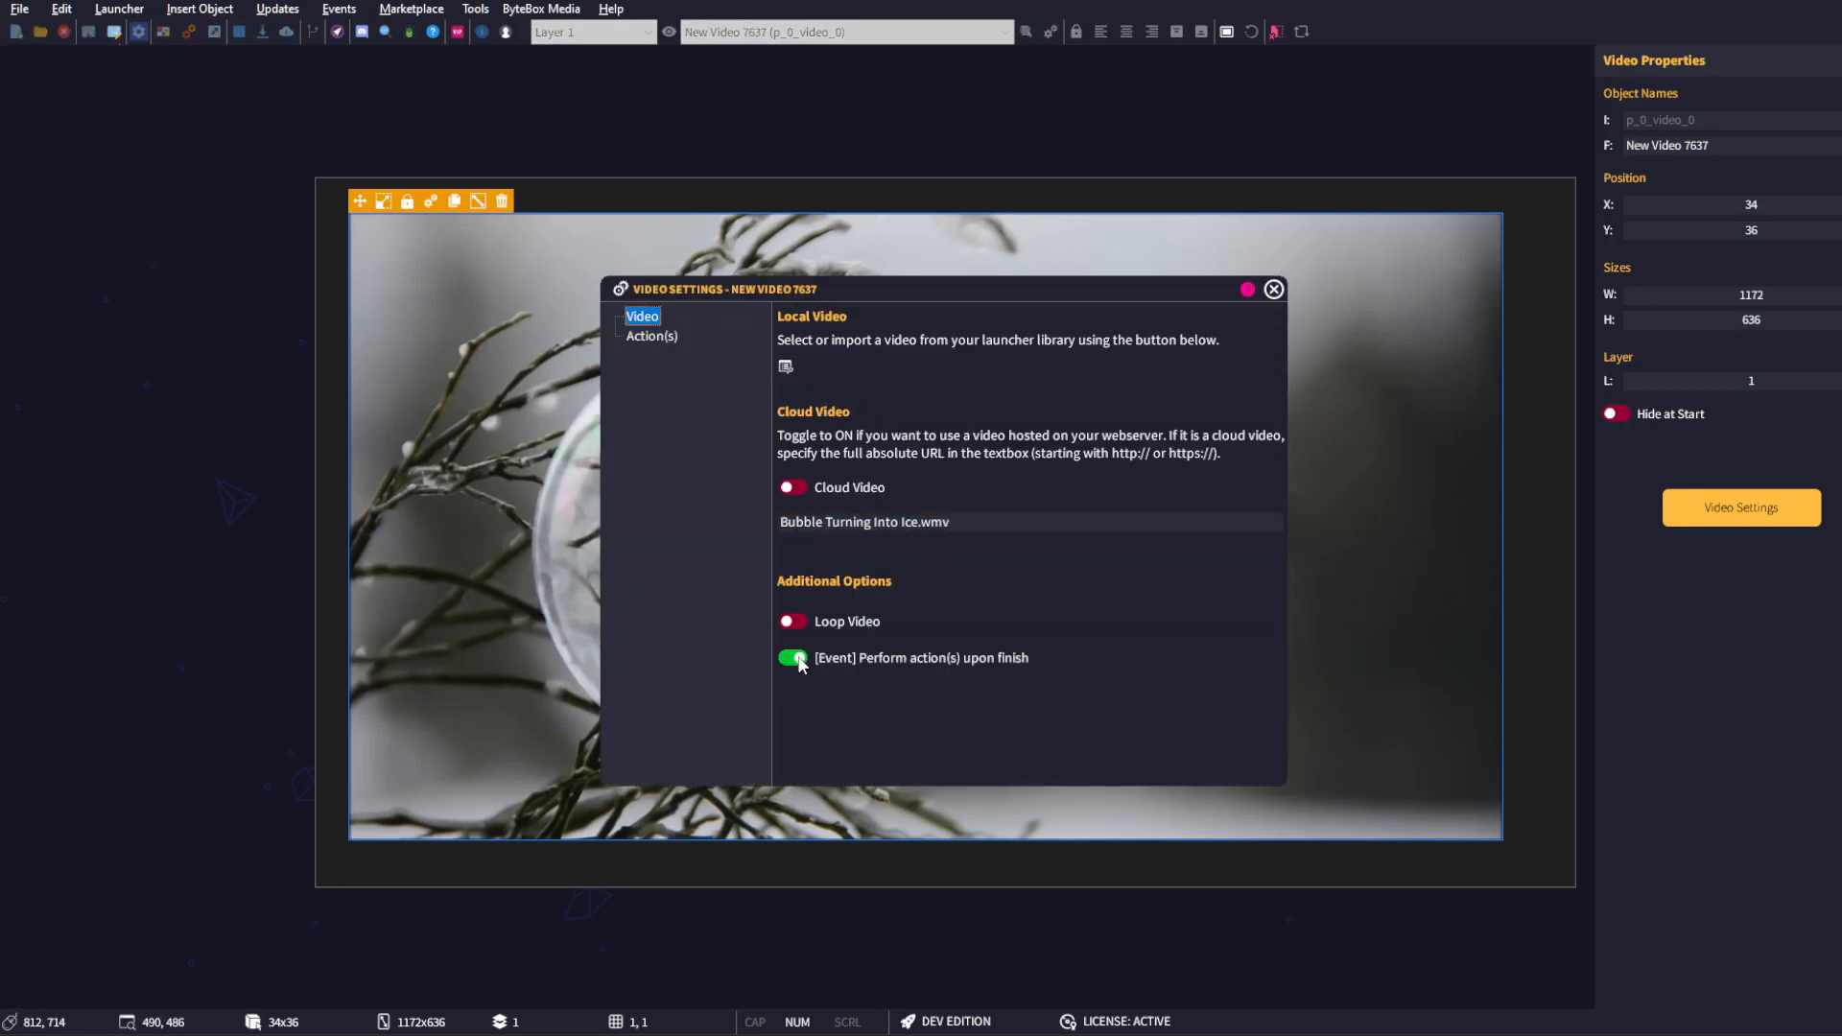
click(664, 336)
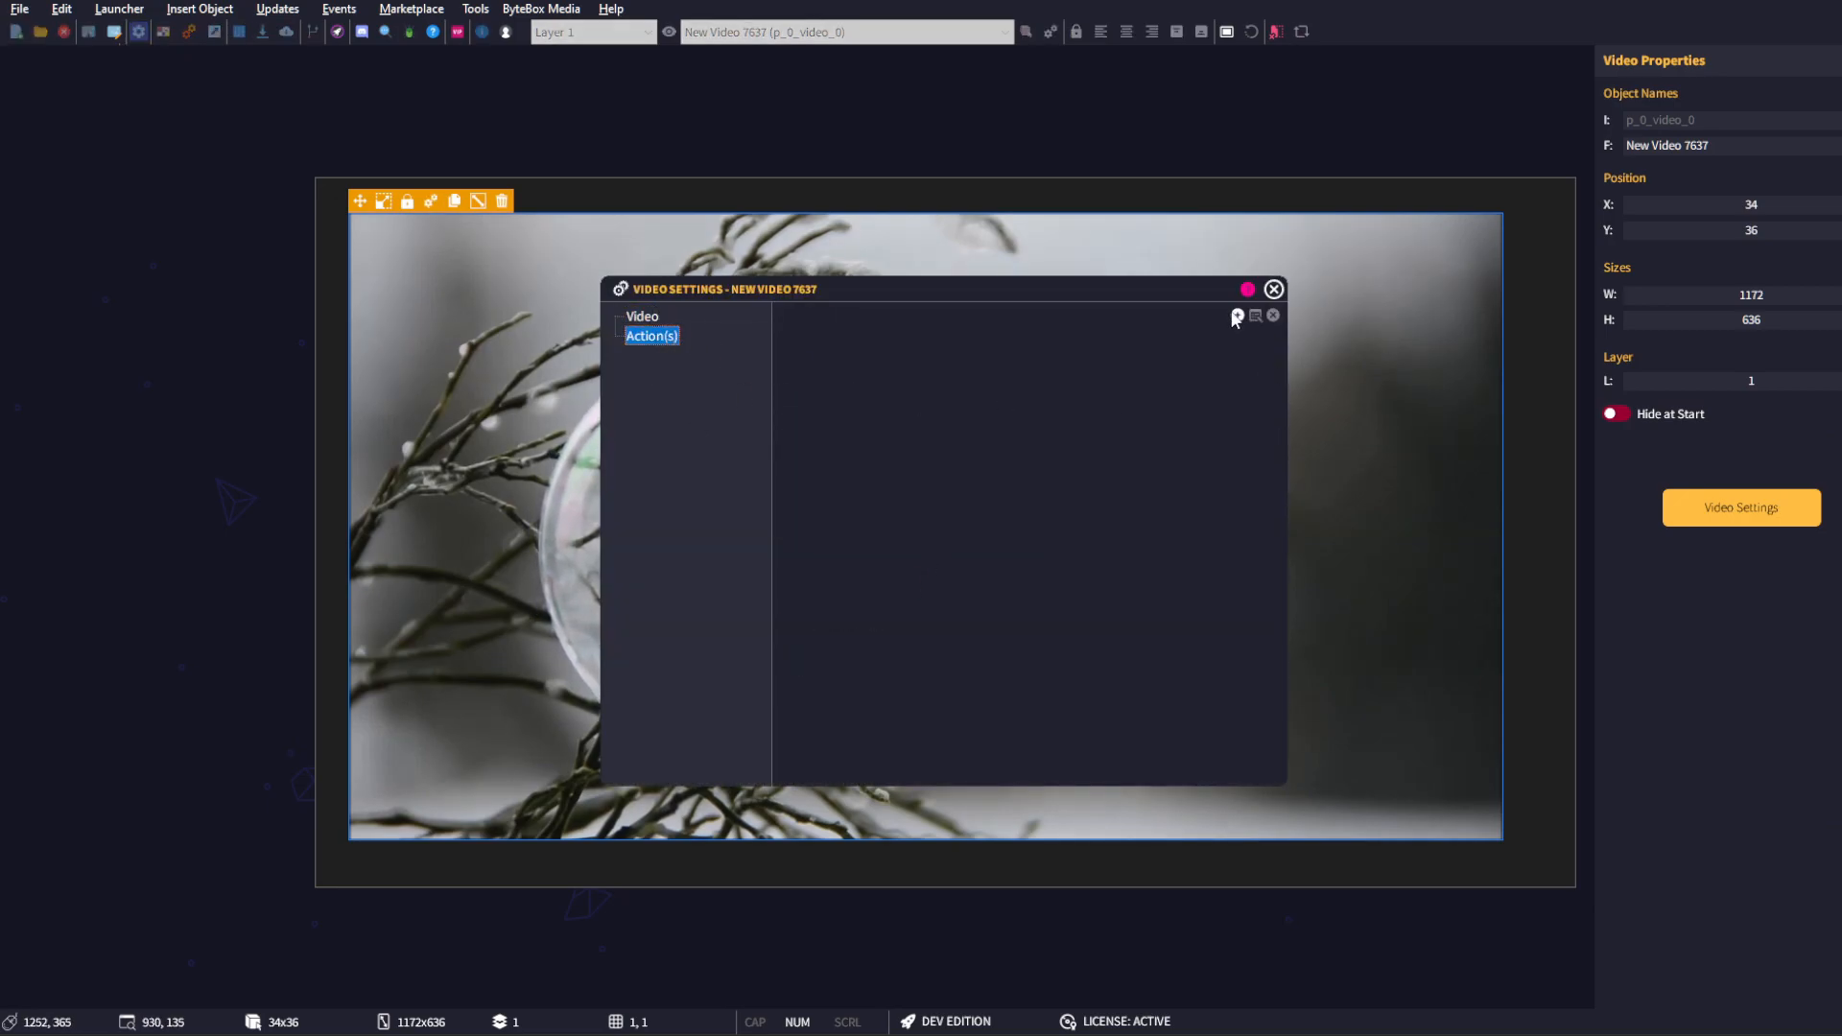
click(1274, 289)
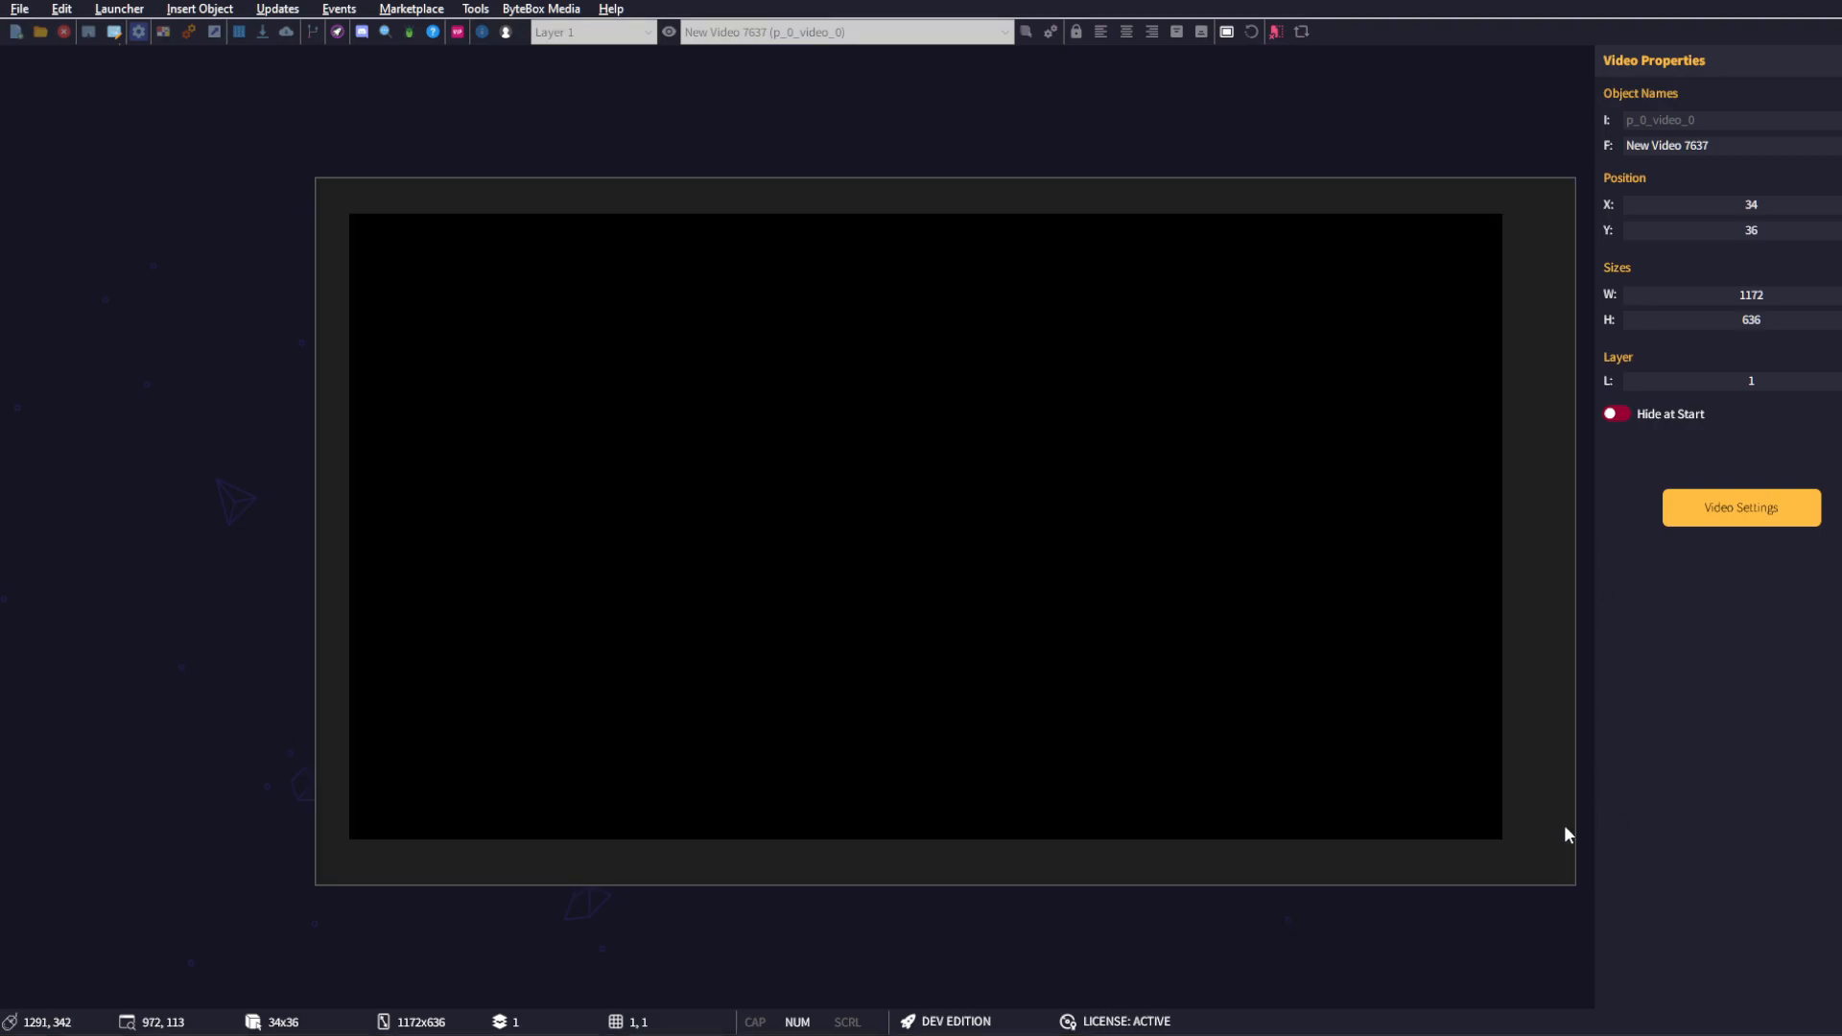
- View the contents of PAGE 2 and return to the DEFAULT page
click(1559, 820)
click(1755, 860)
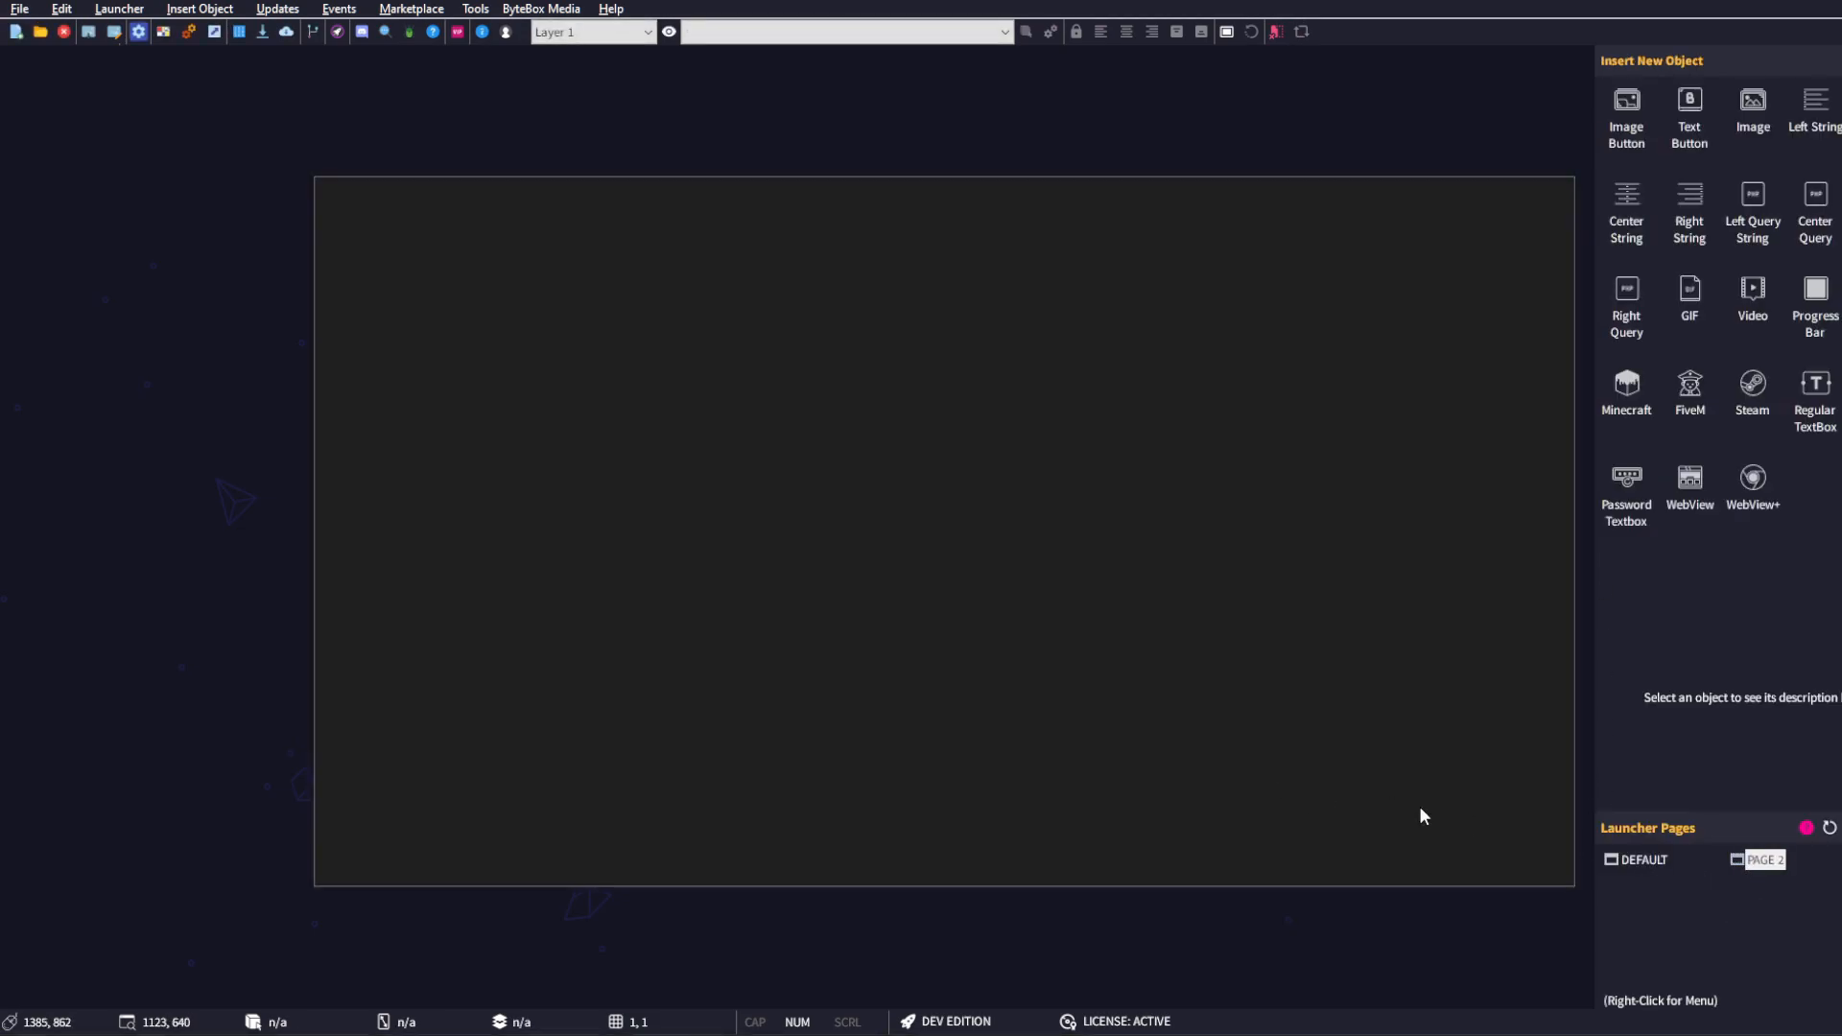
click(1644, 862)
click(1671, 861)
double_click(1658, 862)
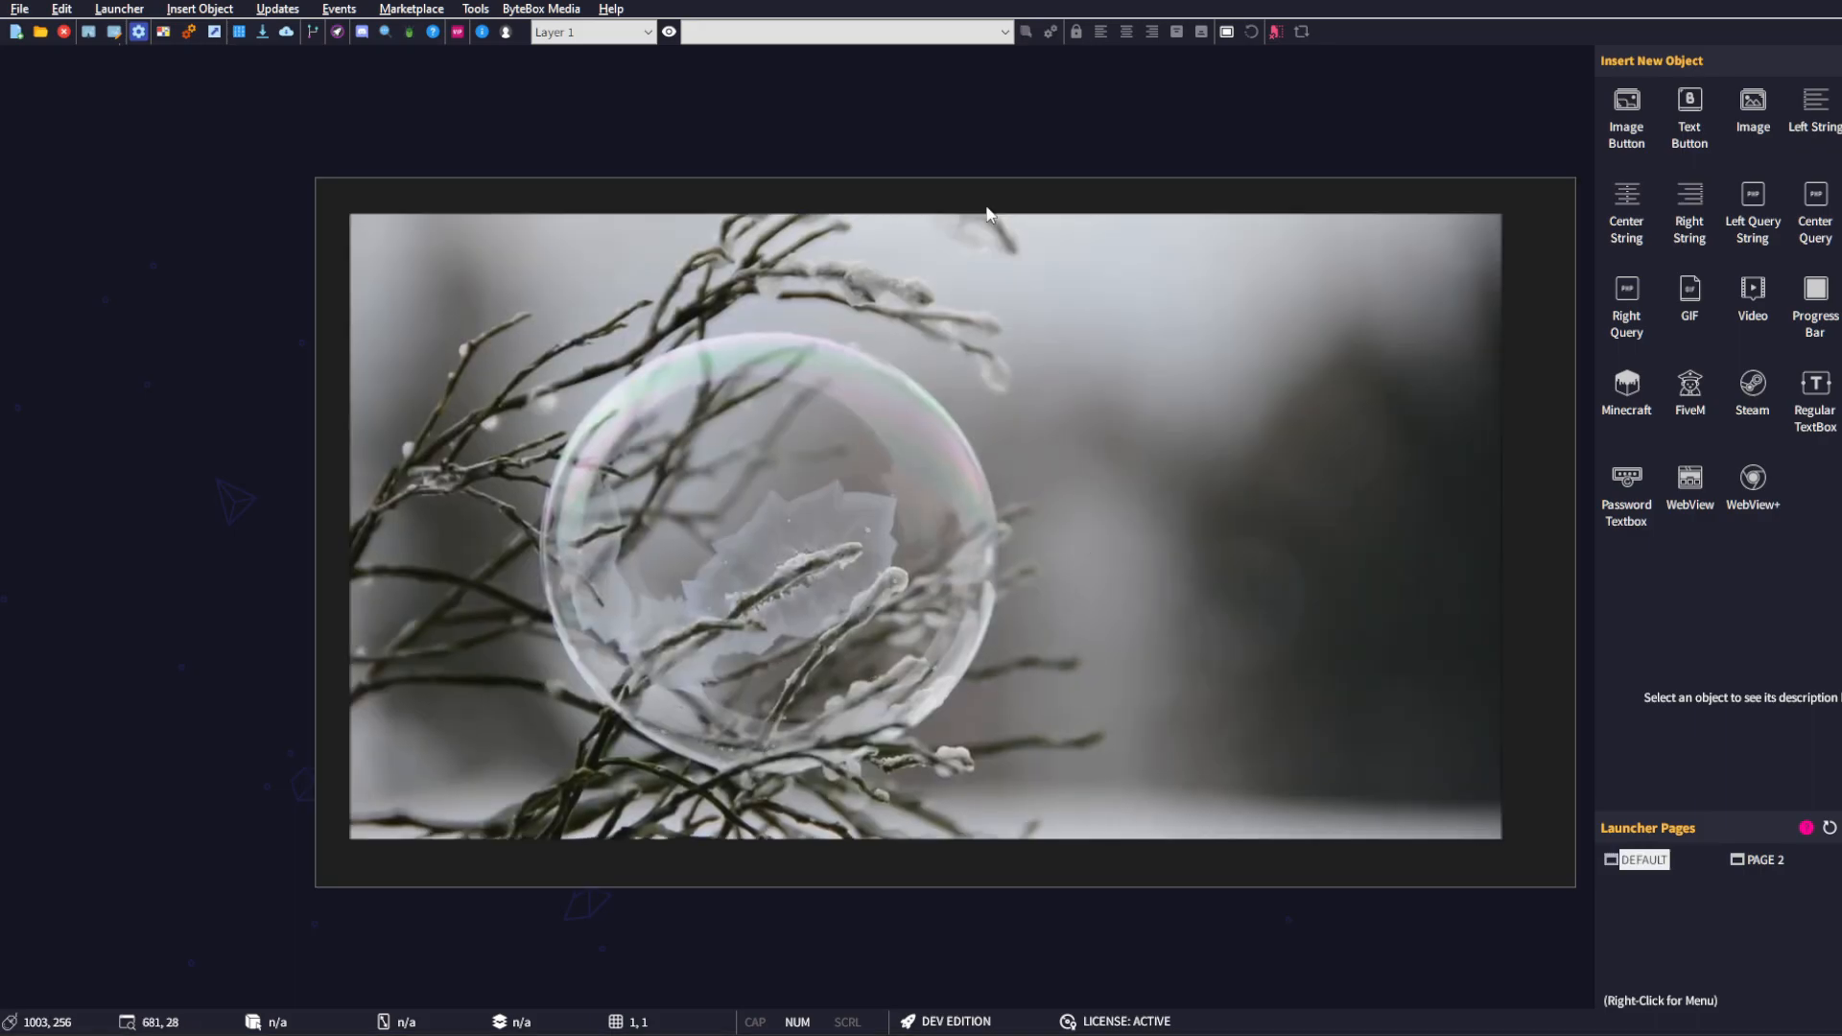